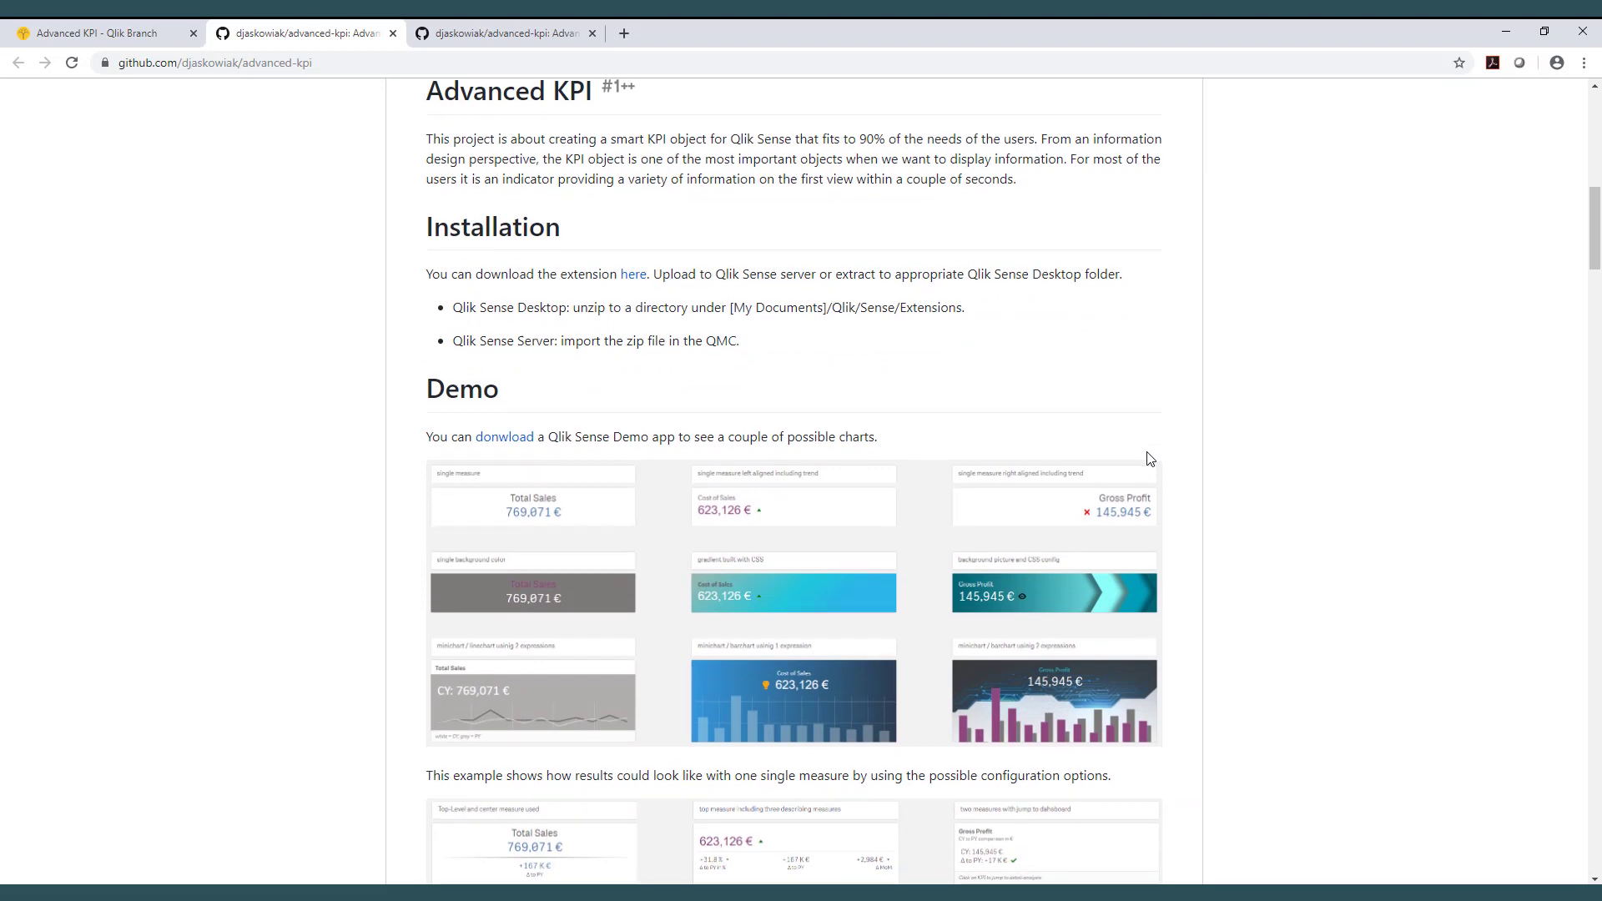
# Review the Advanced KPI project page's installation and demo sections, then browse the example sheets.
pyautogui.scroll(-1, 1149, 459)
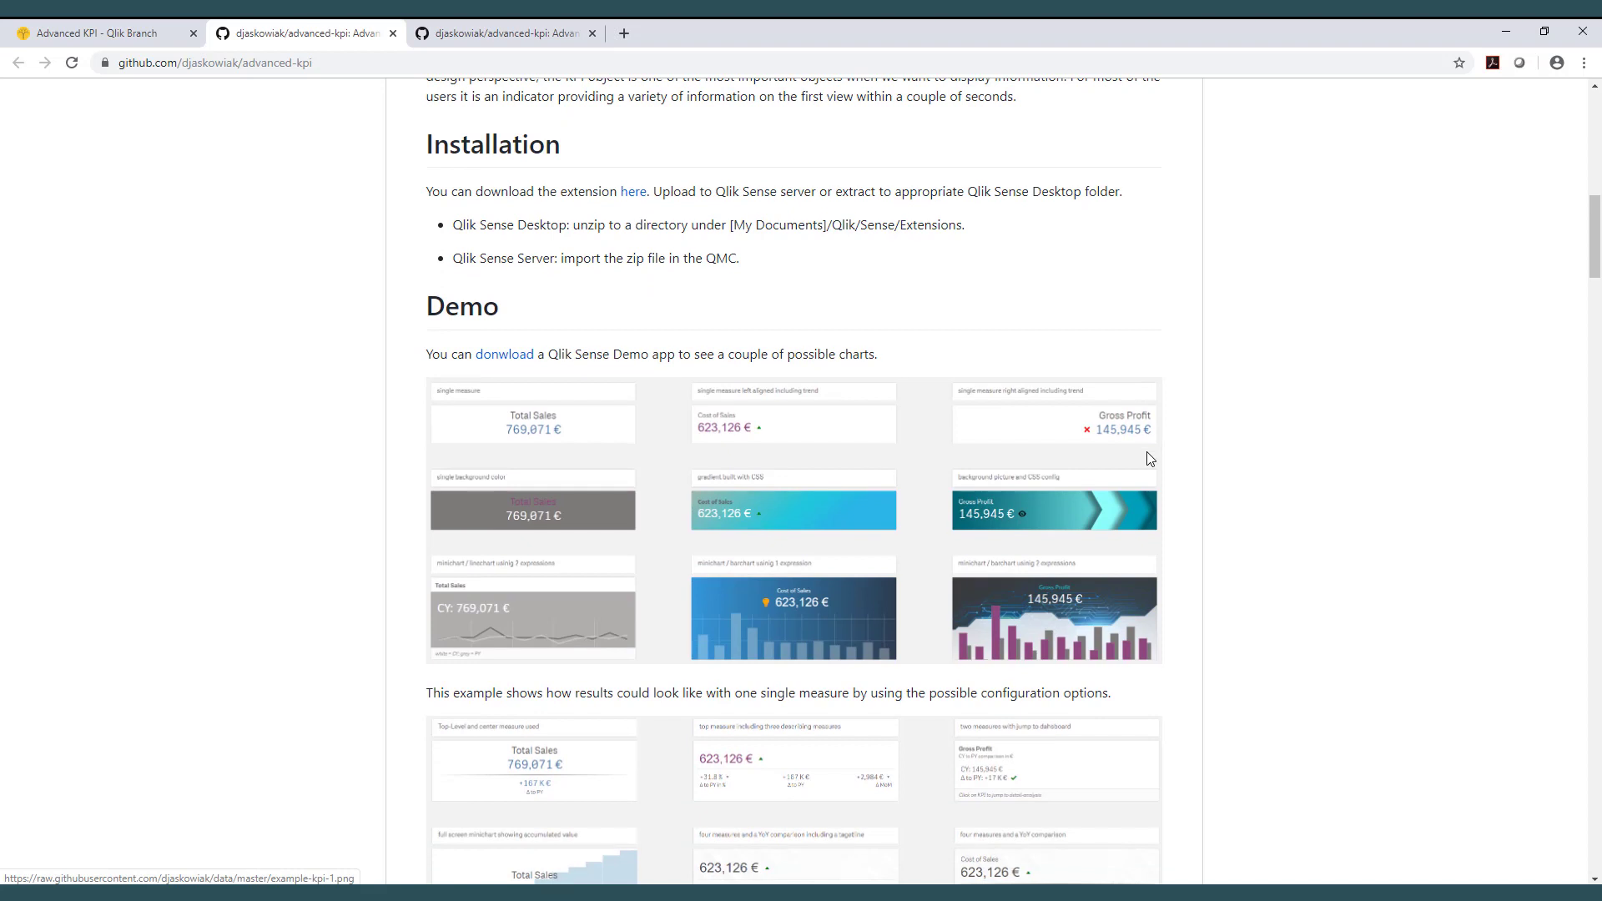
pyautogui.scroll(-1, 1149, 458)
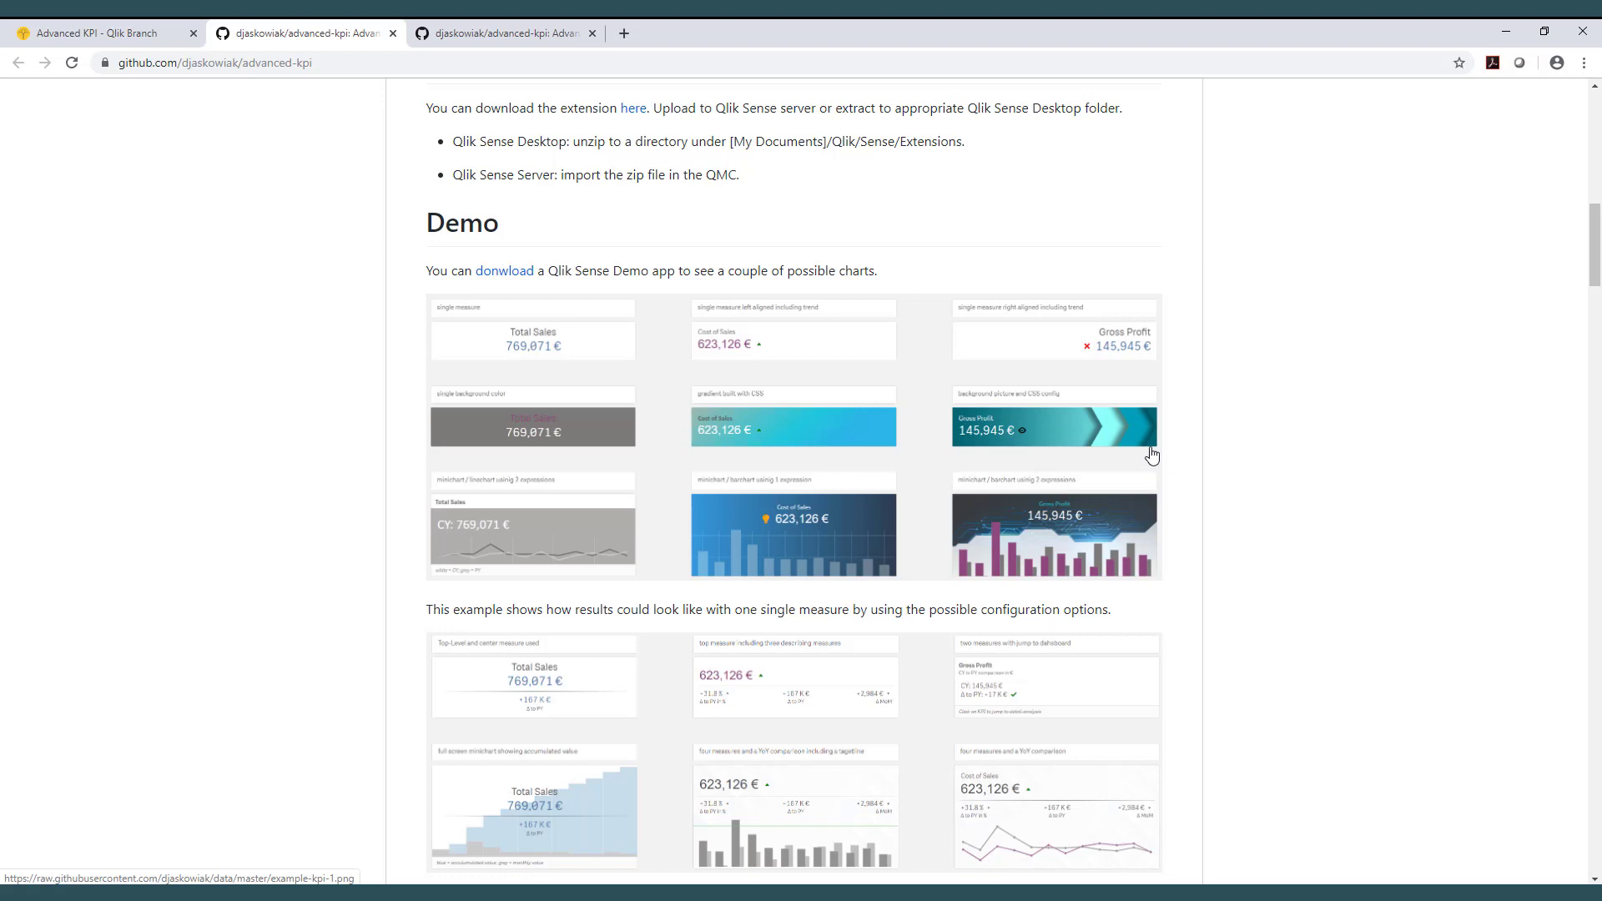
pyautogui.scroll(6, 1152, 455)
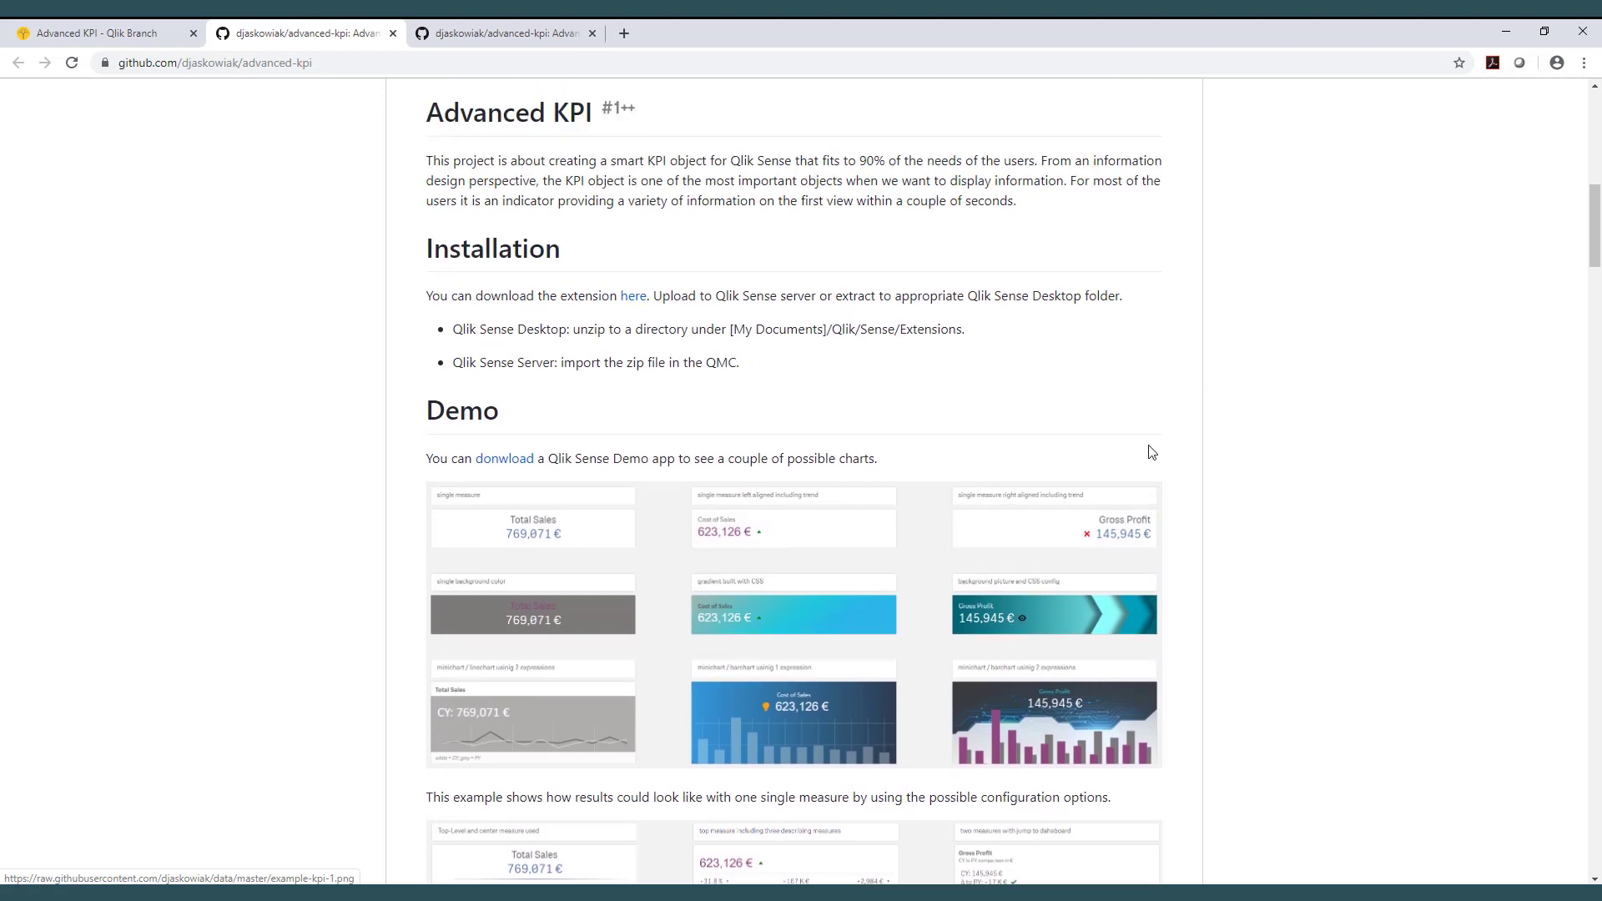
pyautogui.scroll(6, 1149, 449)
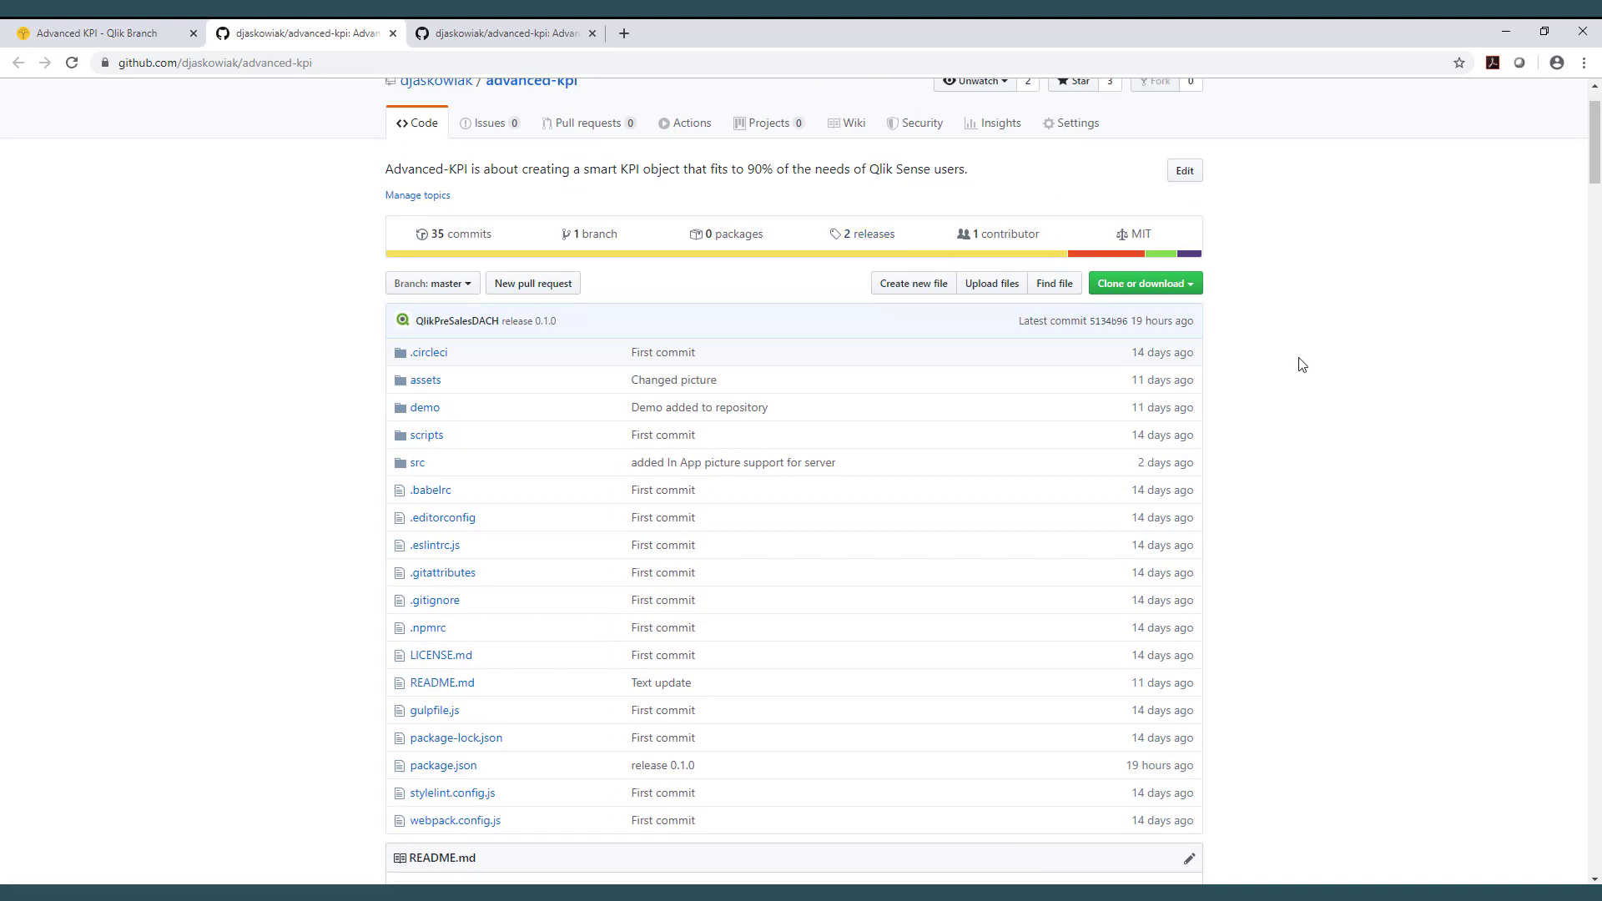
pyautogui.scroll(-9, 1302, 364)
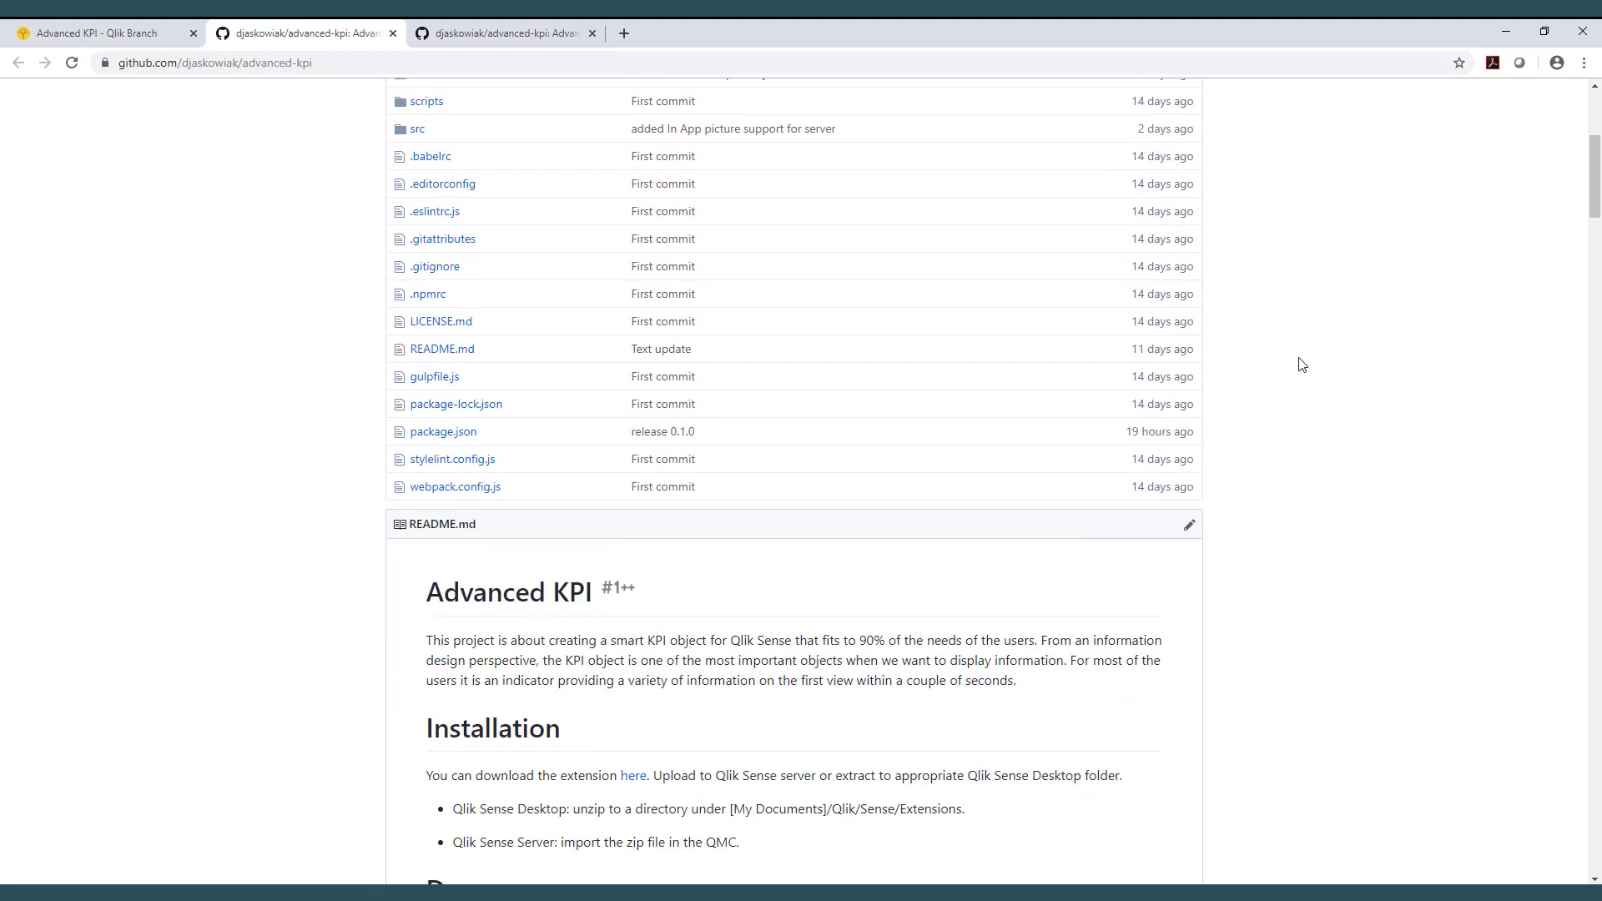
pyautogui.scroll(-1, 1289, 365)
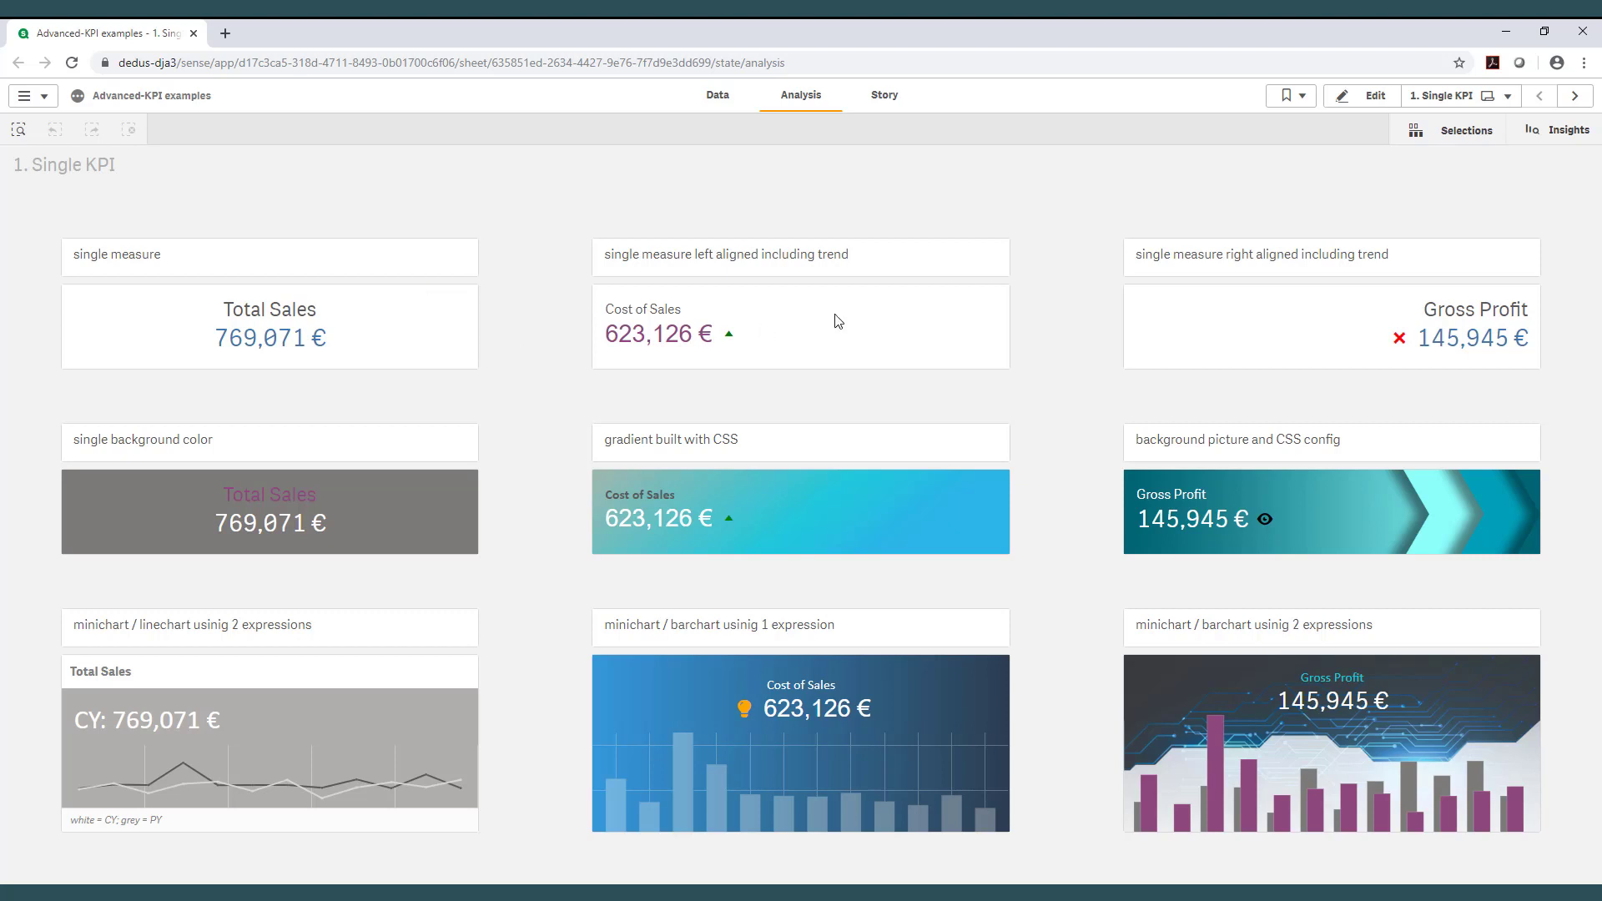
pyautogui.click(1576, 97)
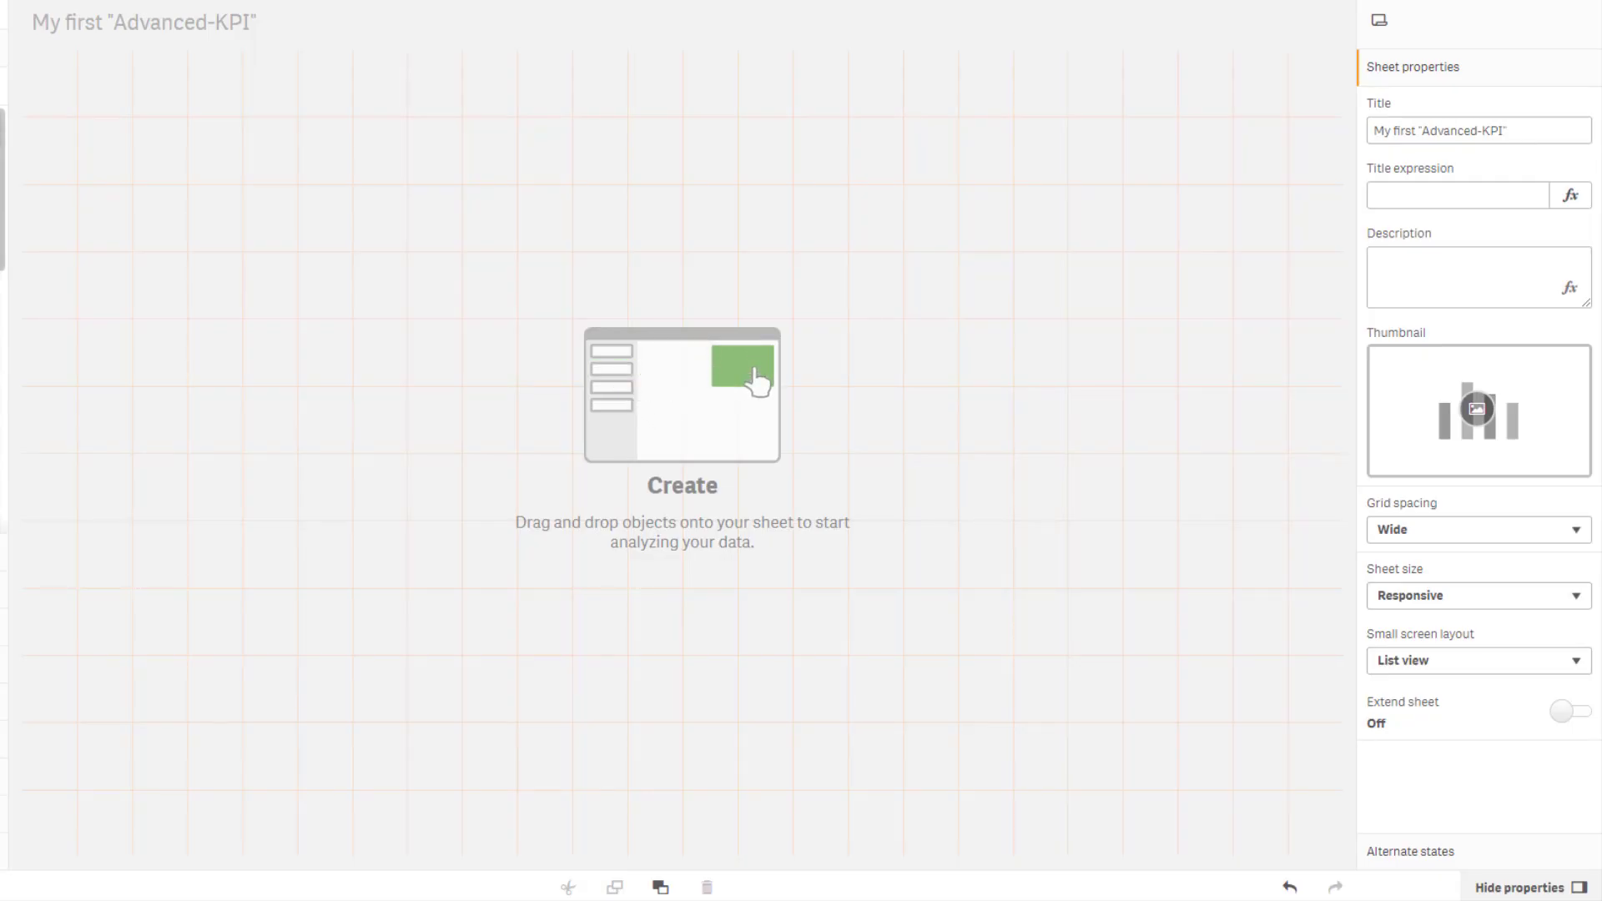
# Add an Advanced-KPI object to the sheet's top-left corner and resize it to about a third of the sheet width.
pyautogui.moveTo(25, 120); pyautogui.dragTo(409, 221)
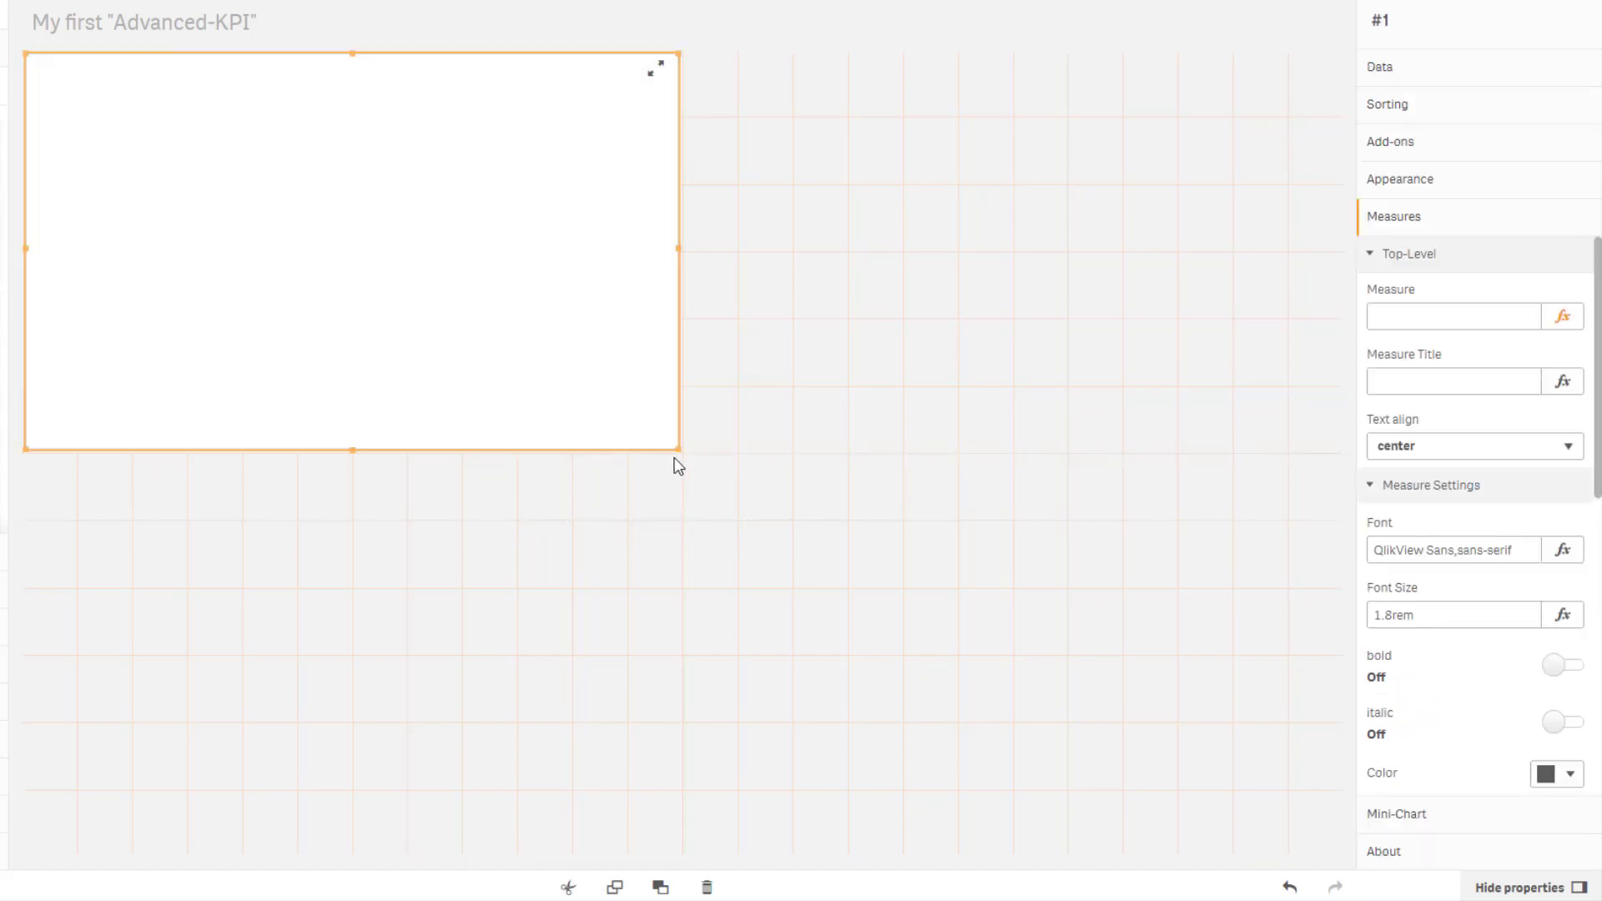
pyautogui.moveTo(676, 444); pyautogui.dragTo(518, 254)
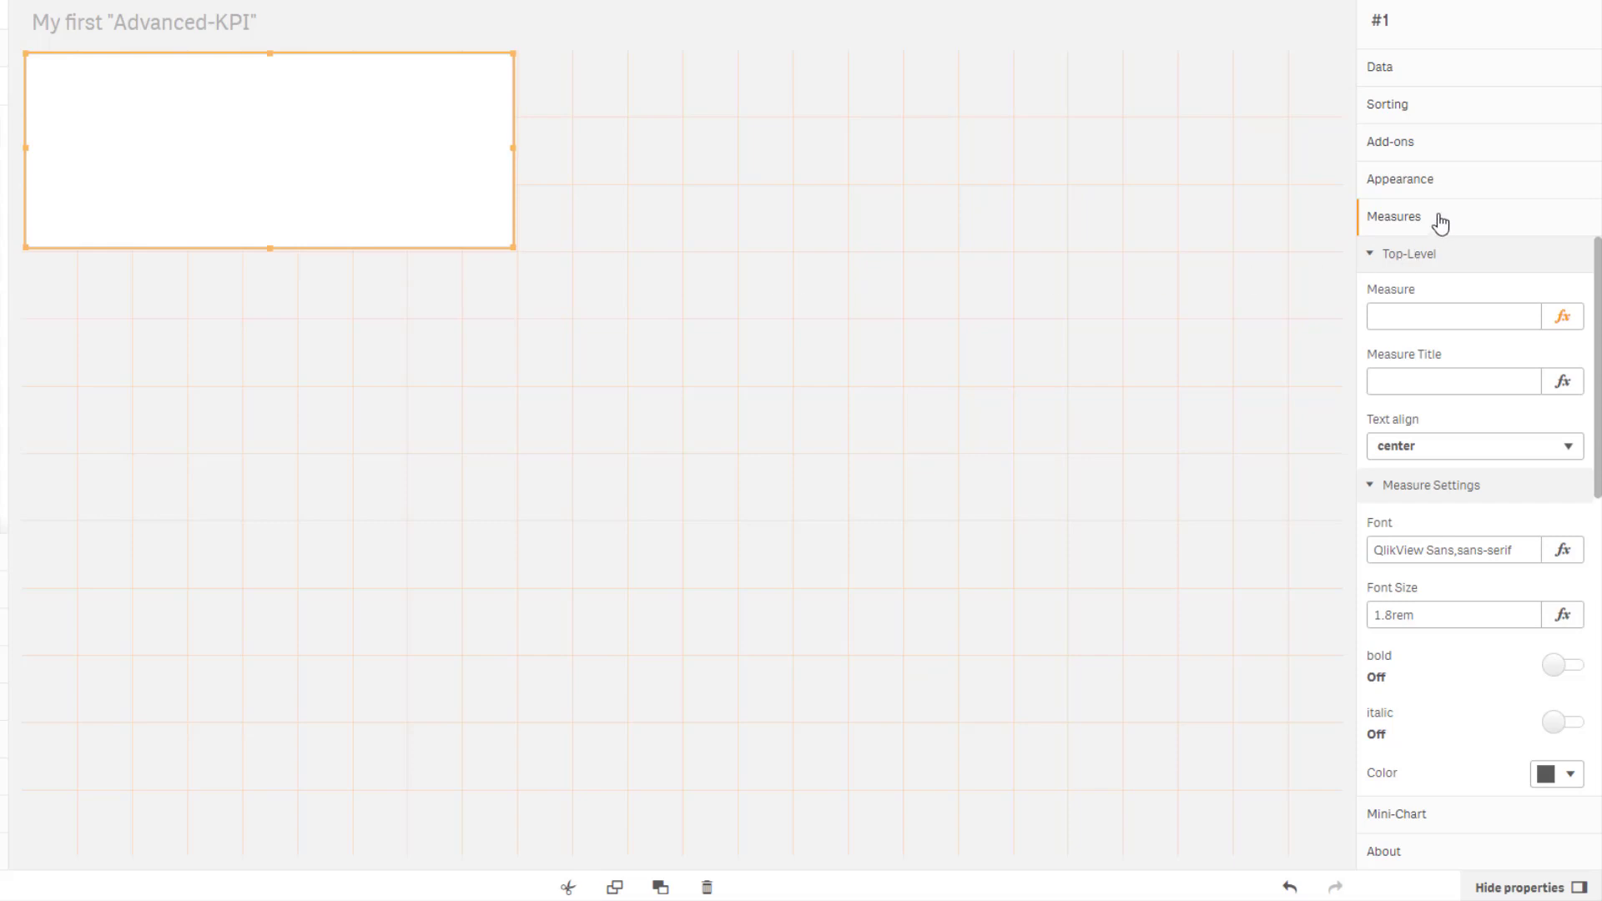
# Paste the top-level measure expression =num(sum({<[OrderDate.autoCalendar.Year] = {'2016'}>}COS),'#,##0 €') and apply it.
pyautogui.click(1377, 254)
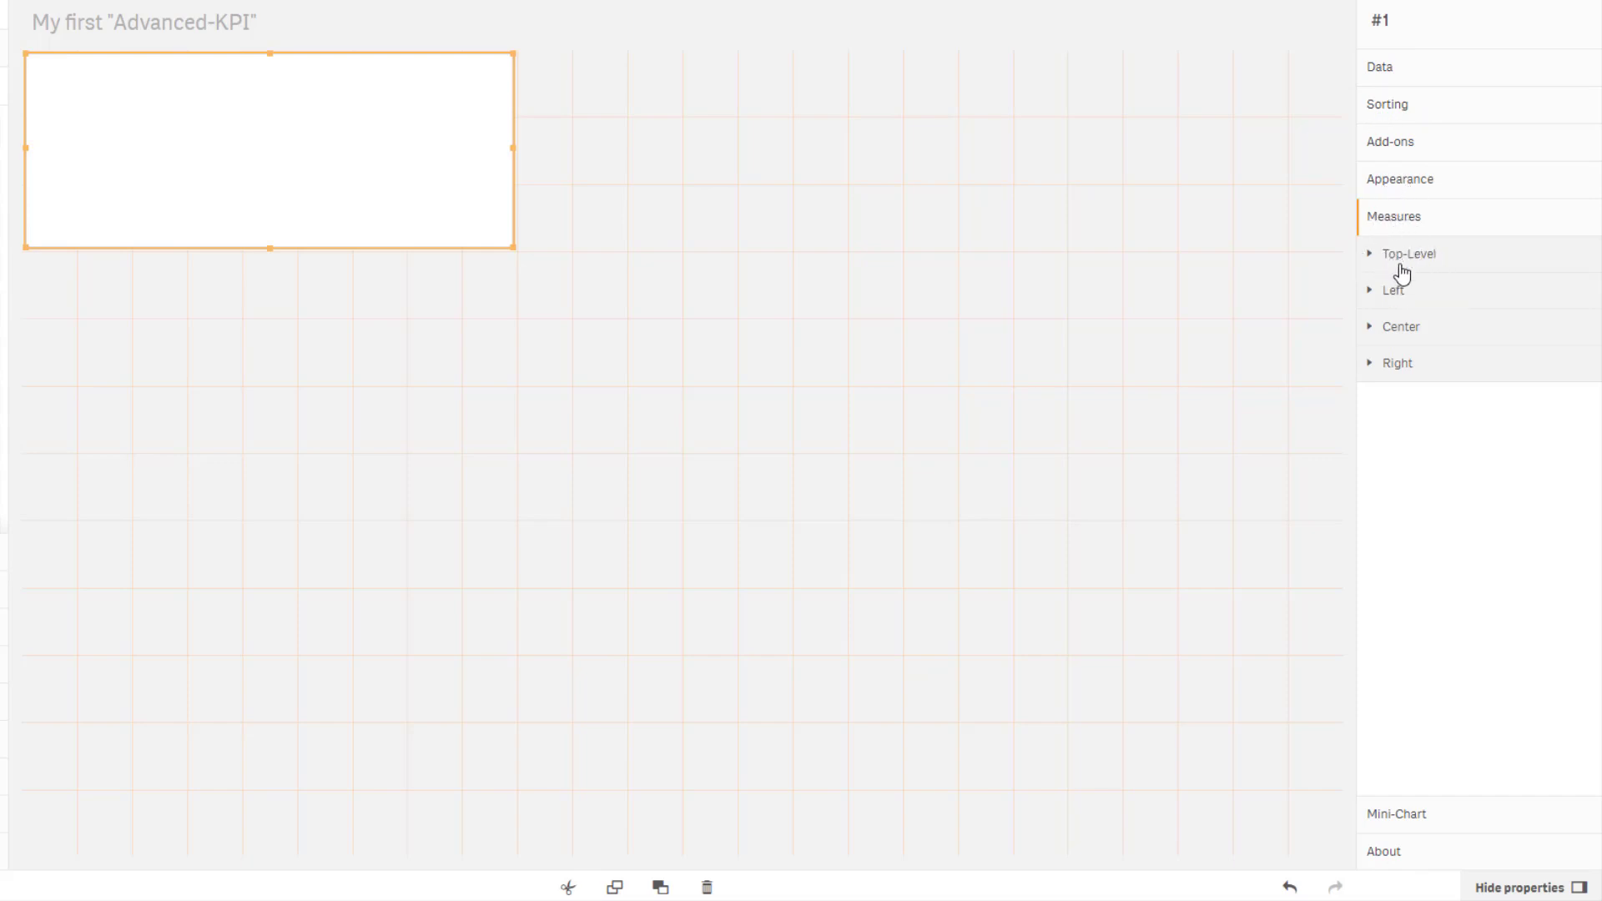
pyautogui.click(1375, 259)
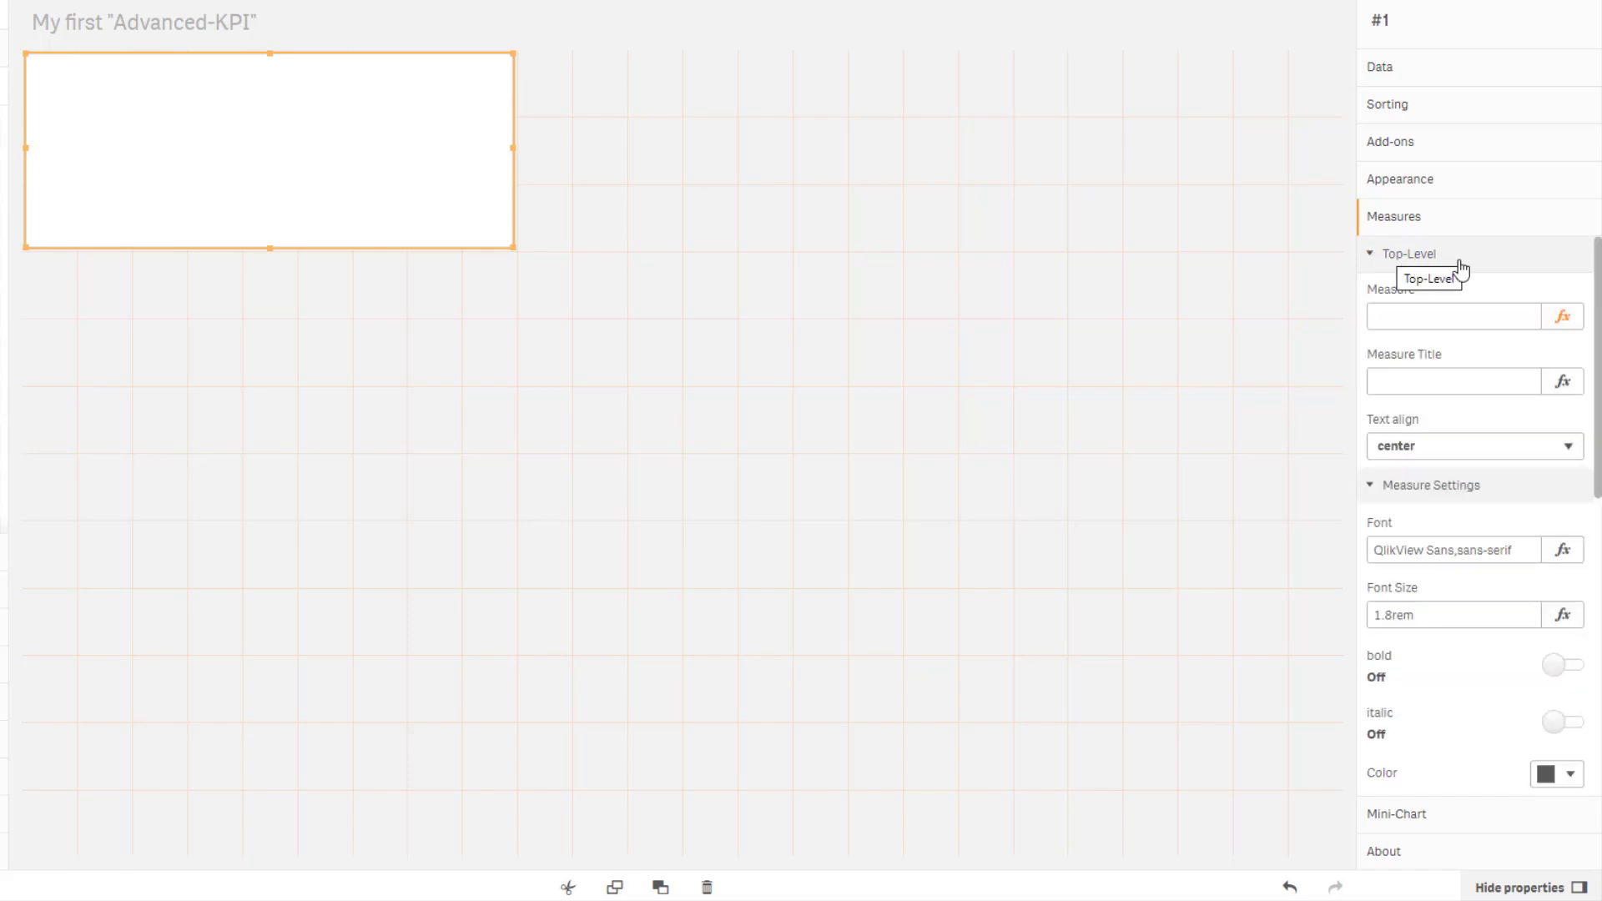
pyautogui.click(1387, 487)
pyautogui.click(1388, 526)
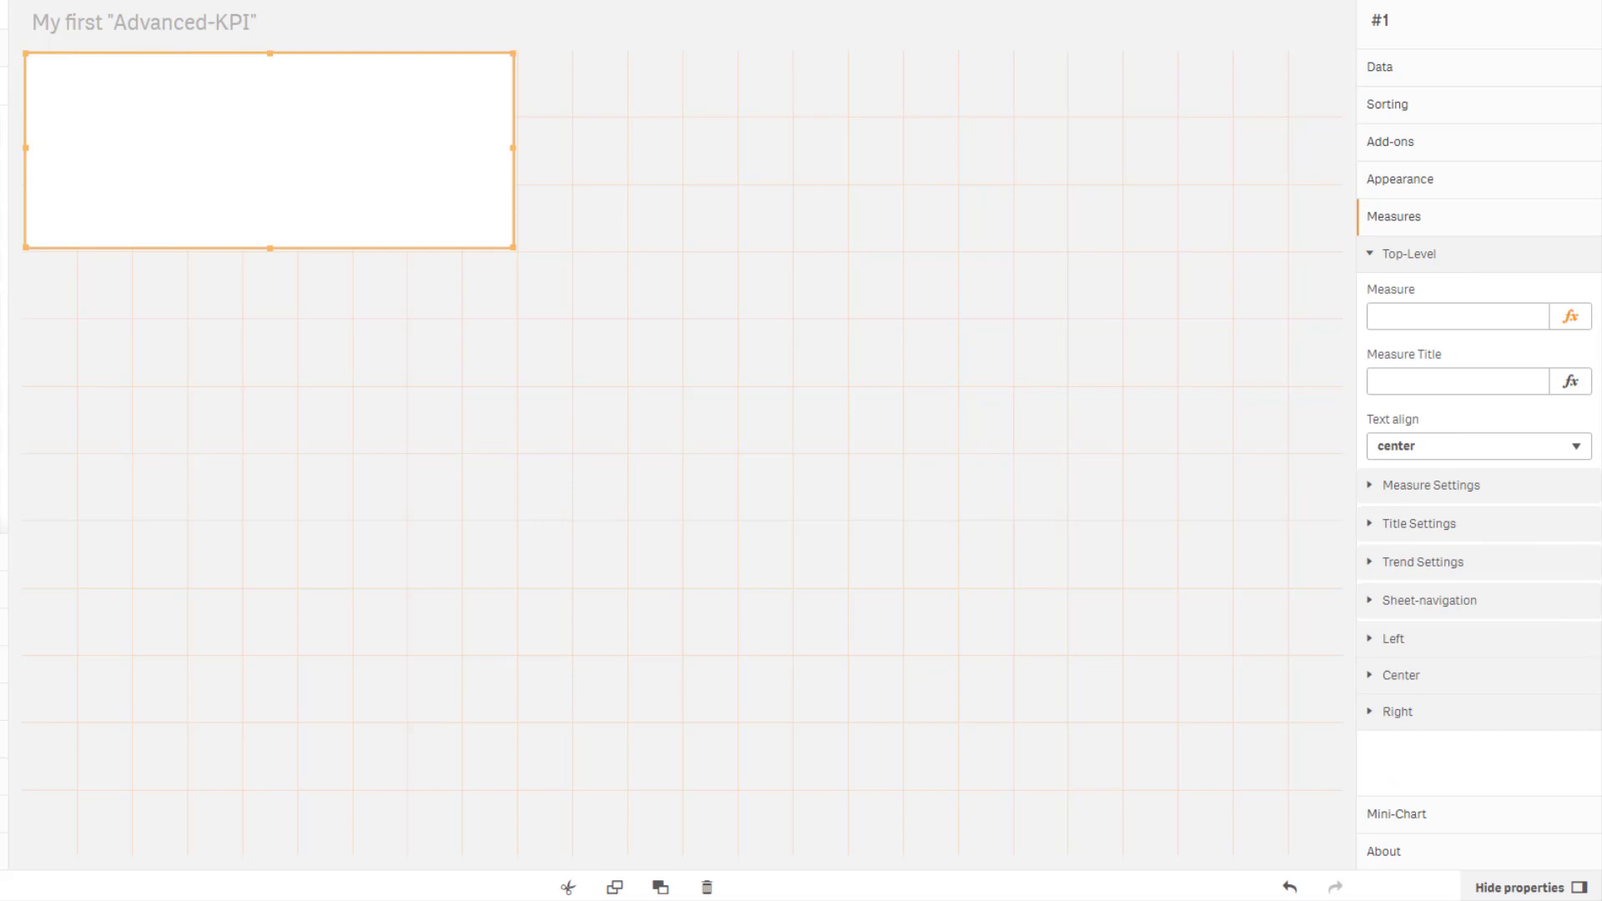
pyautogui.click(1571, 316)
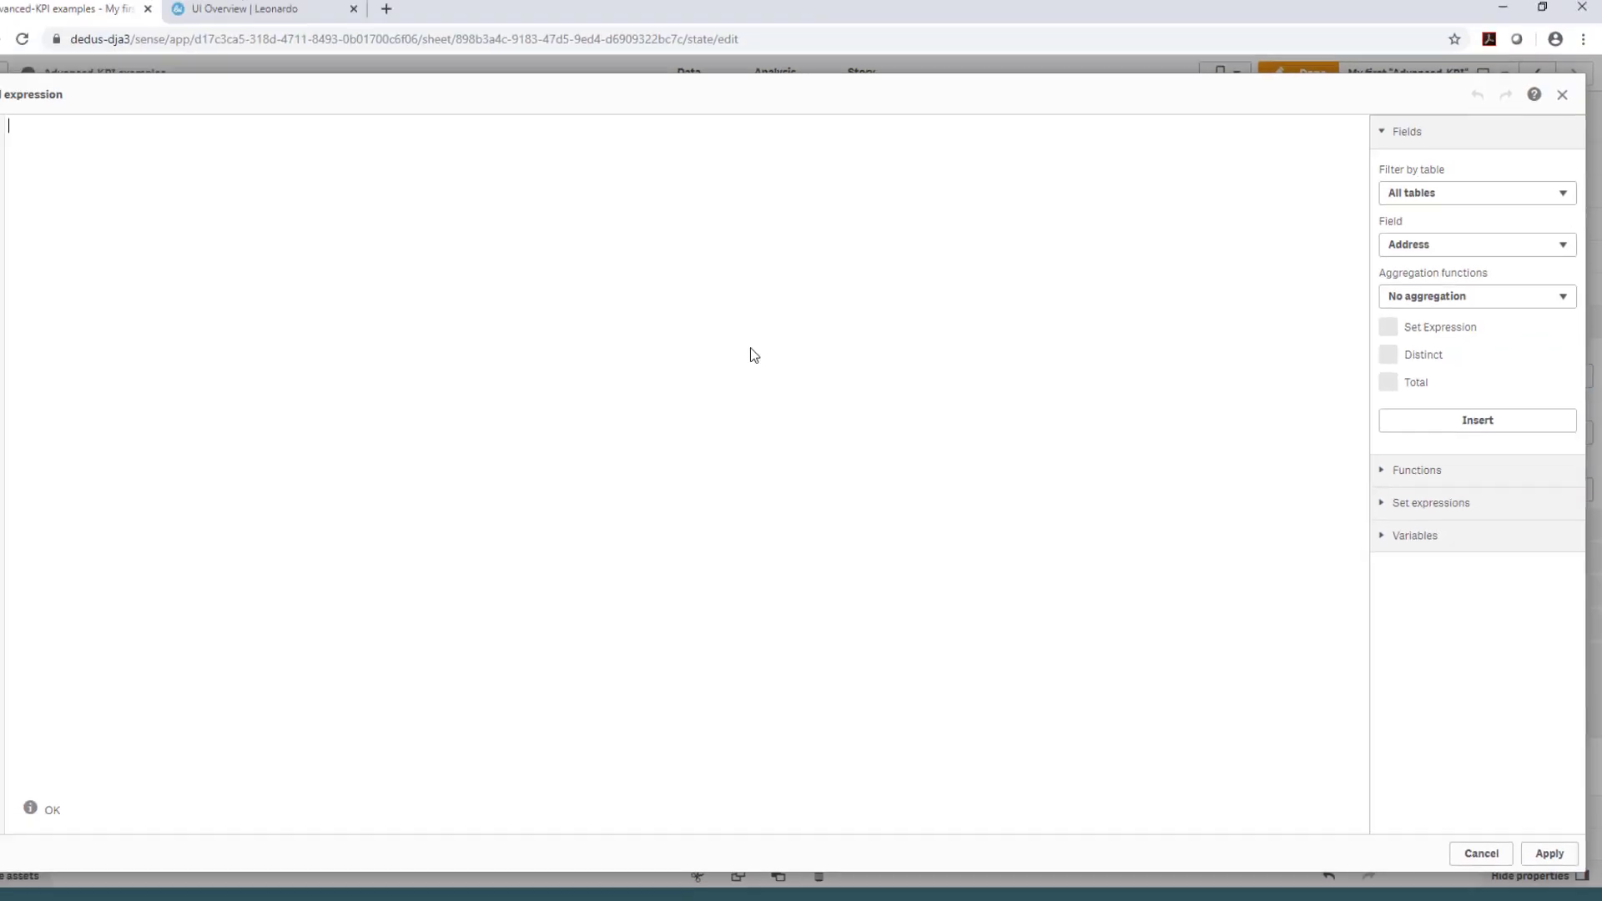
pyautogui.write("=num(sum({<[OrderDate.autoCalendar.Year] = {'2016'}>}COS),'#,##0 €')")
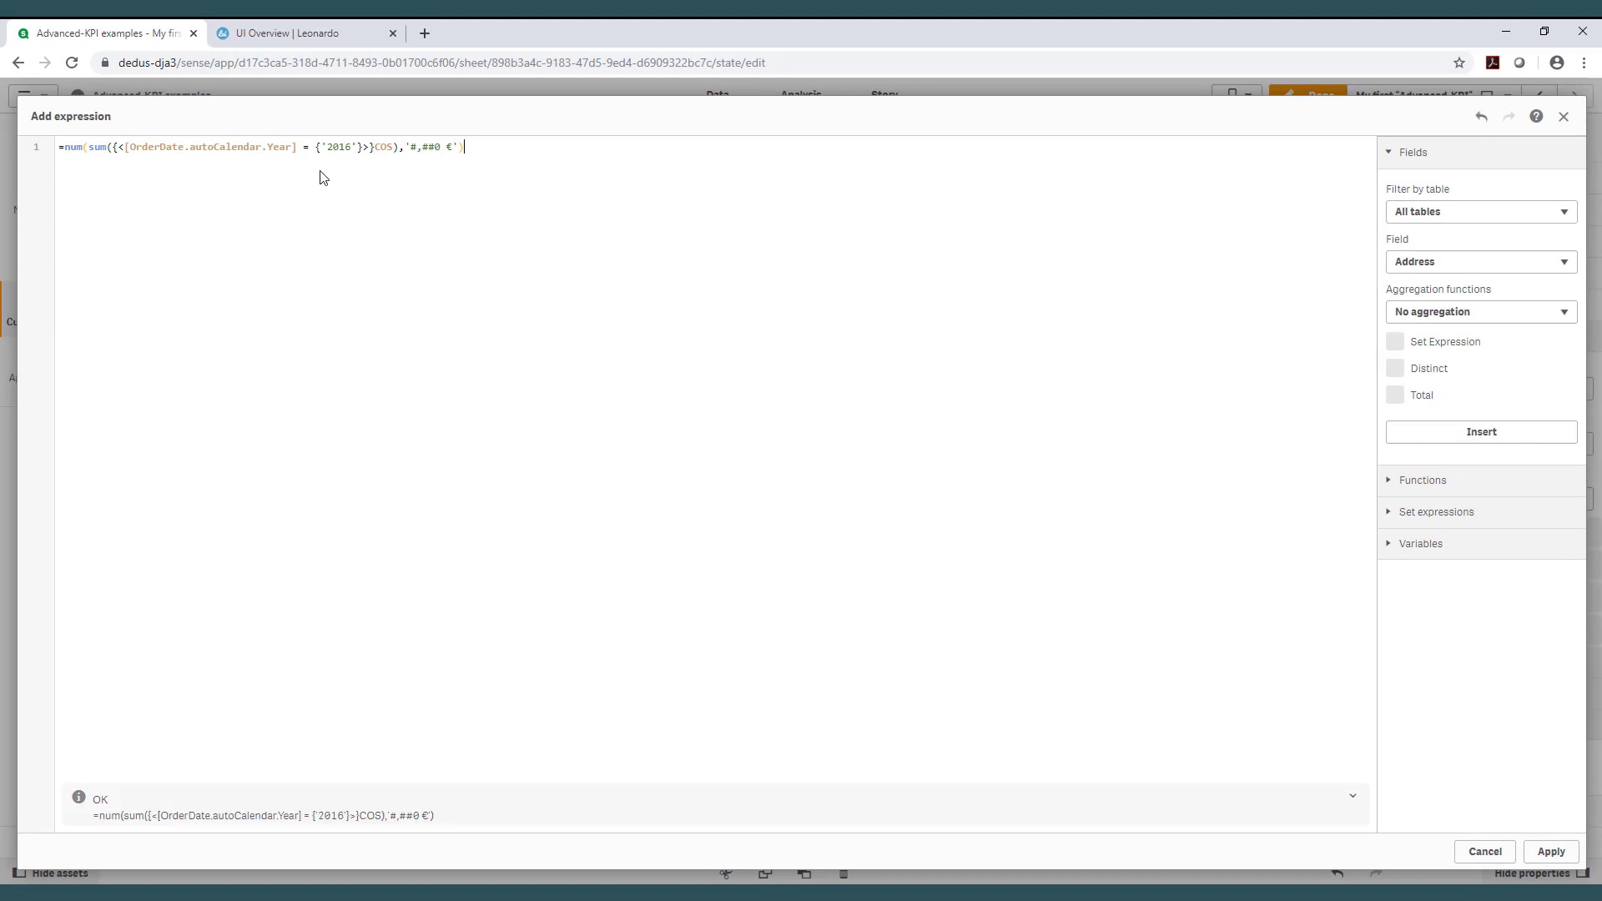
pyautogui.click(1561, 860)
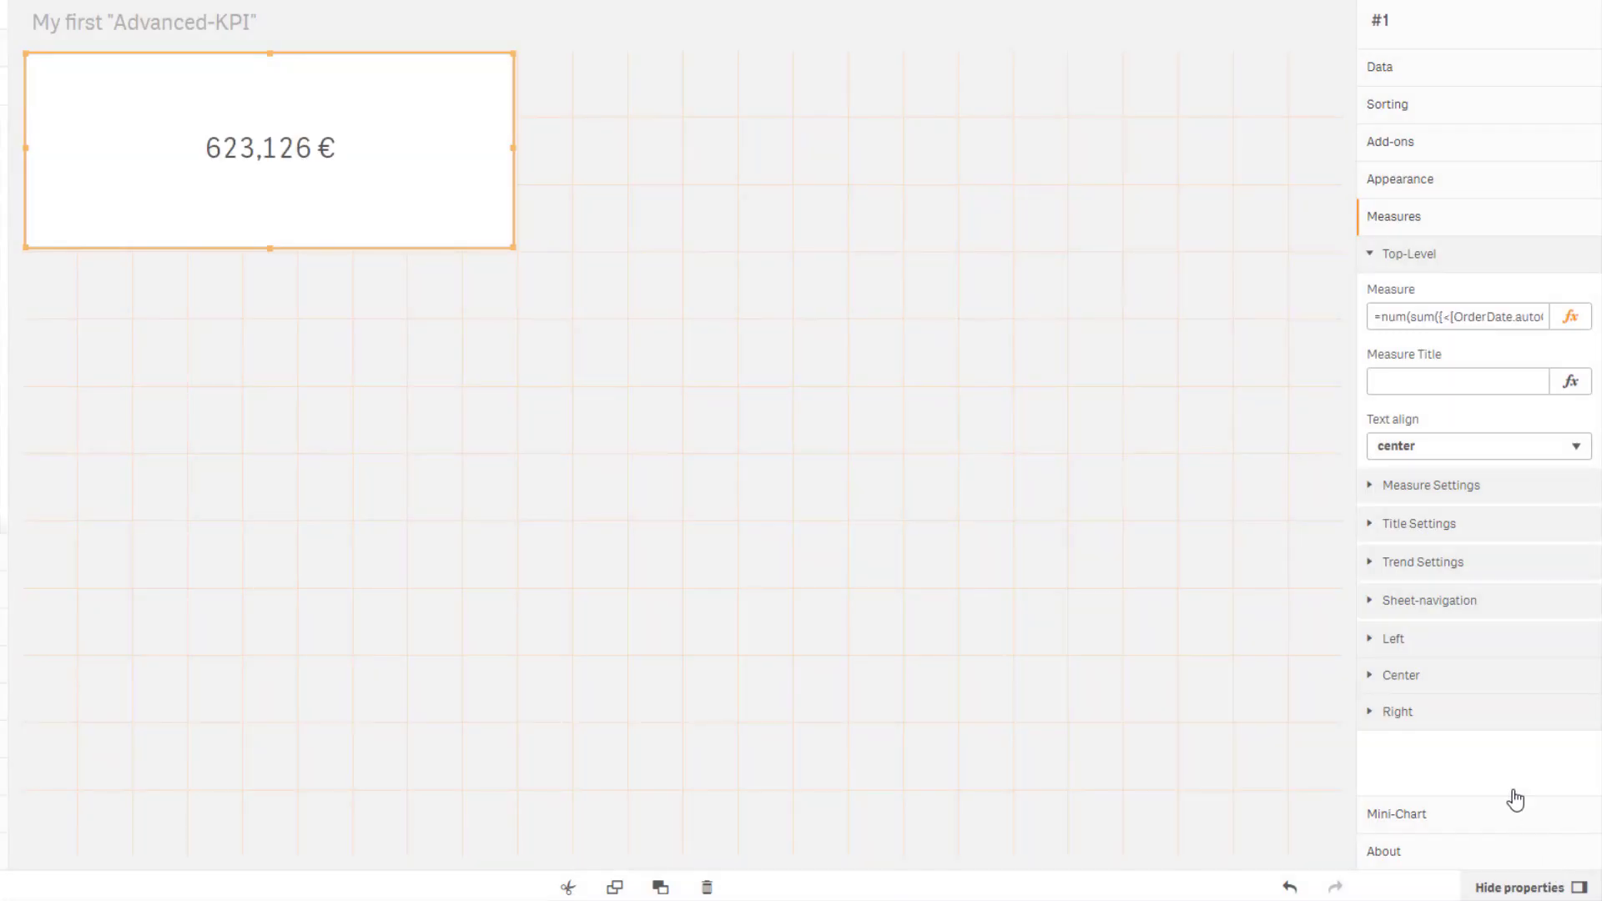
# Title the top-level measure Cost of Sales.
pyautogui.click(1432, 386)
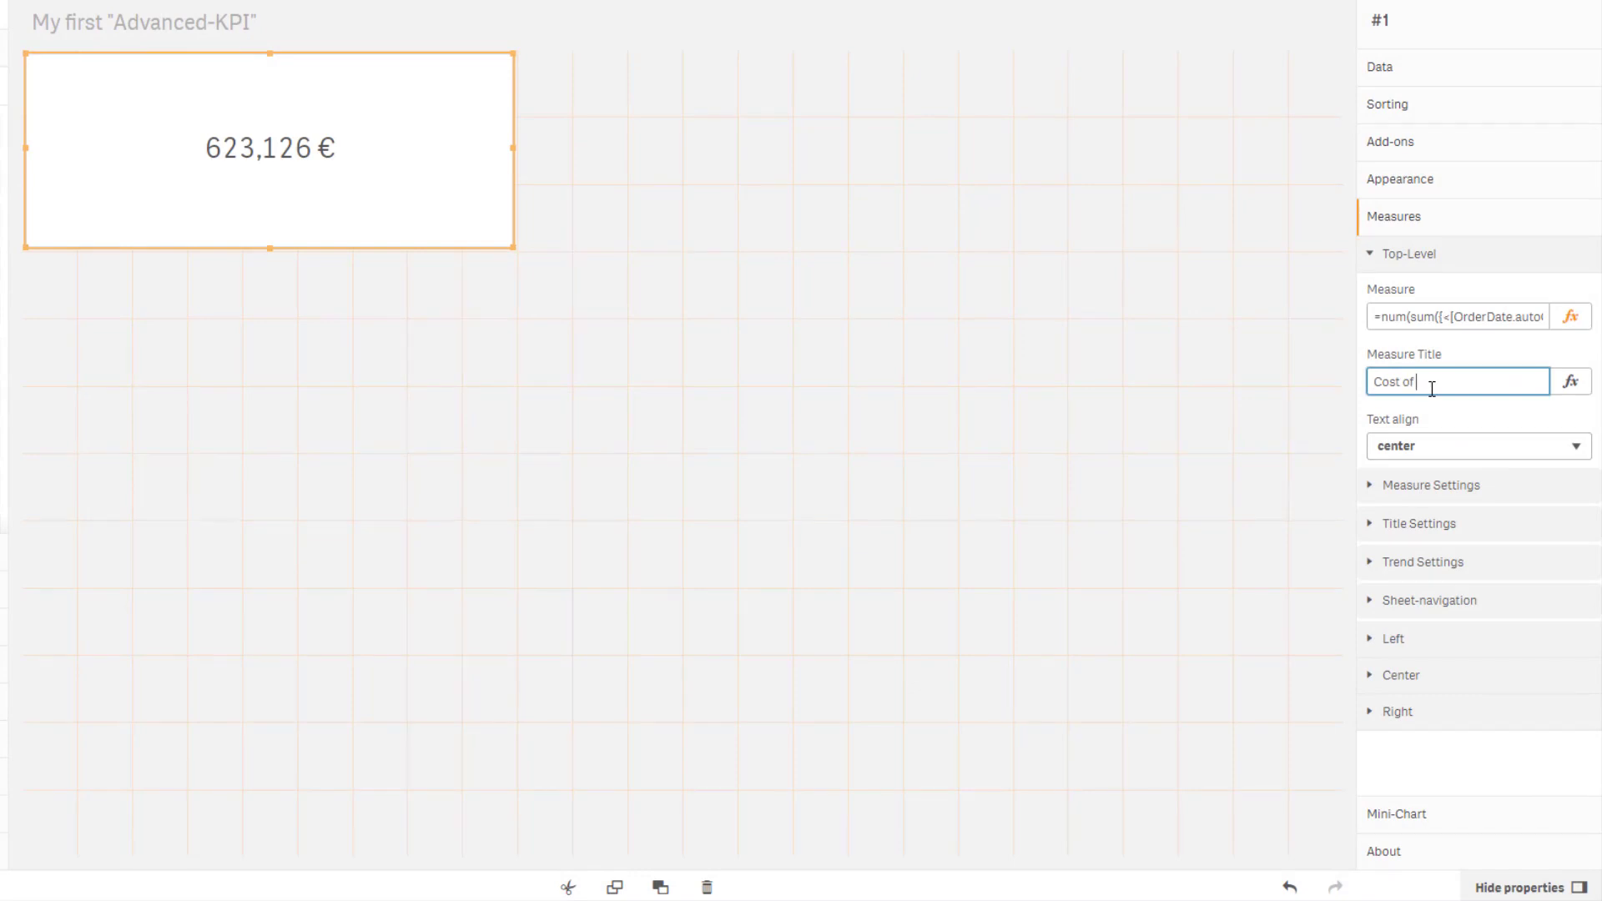
pyautogui.write('Cost of Sales')
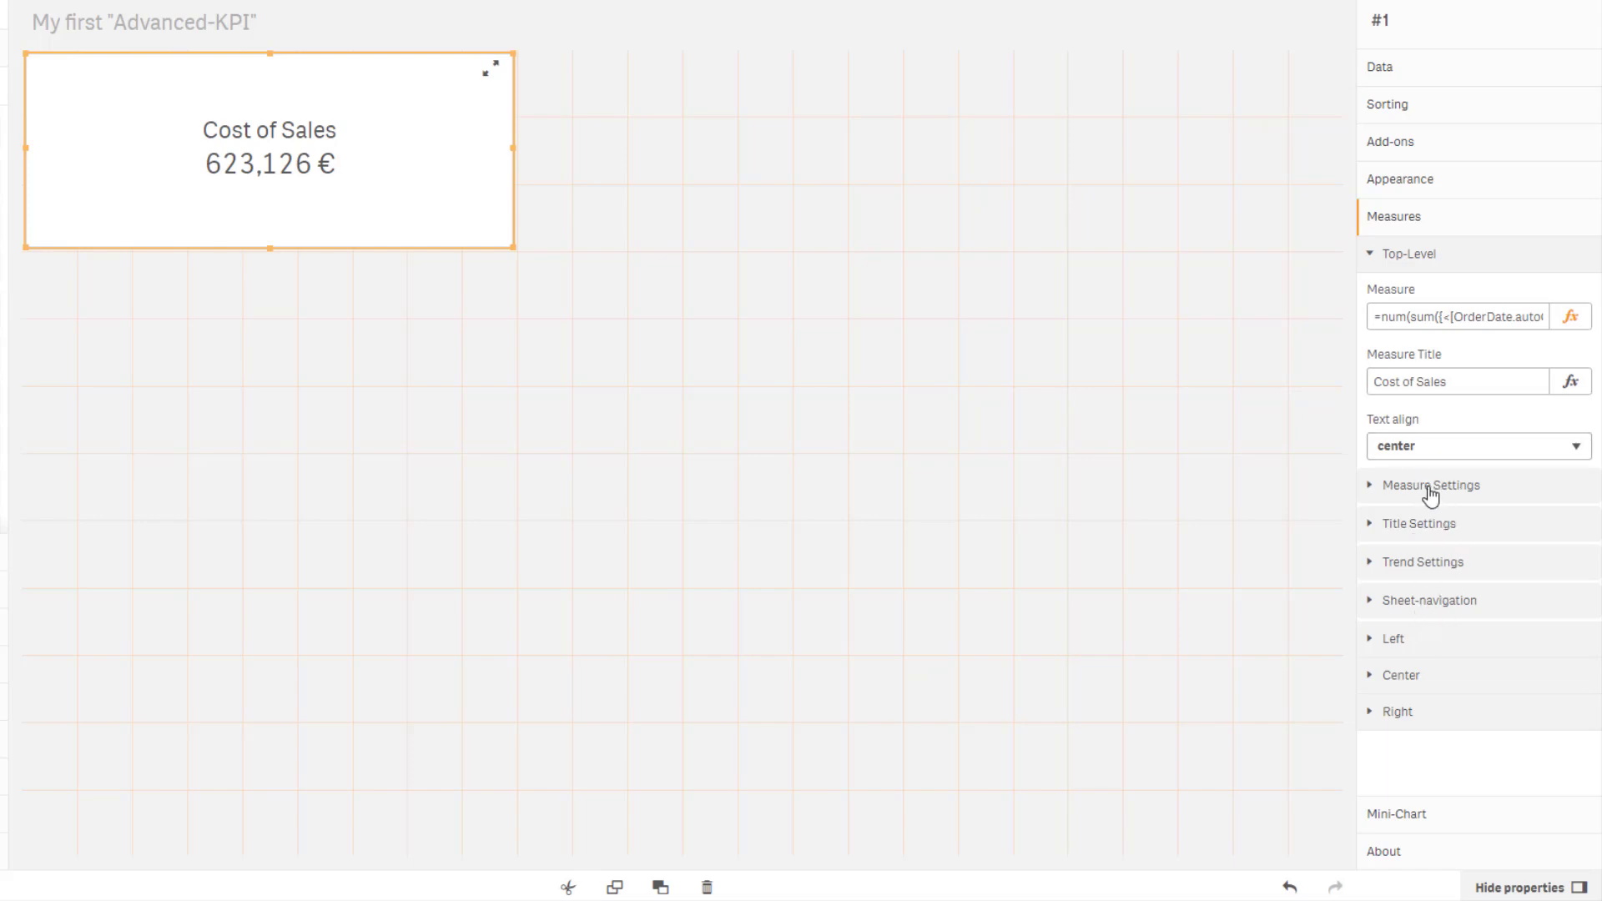
pyautogui.click(1441, 448)
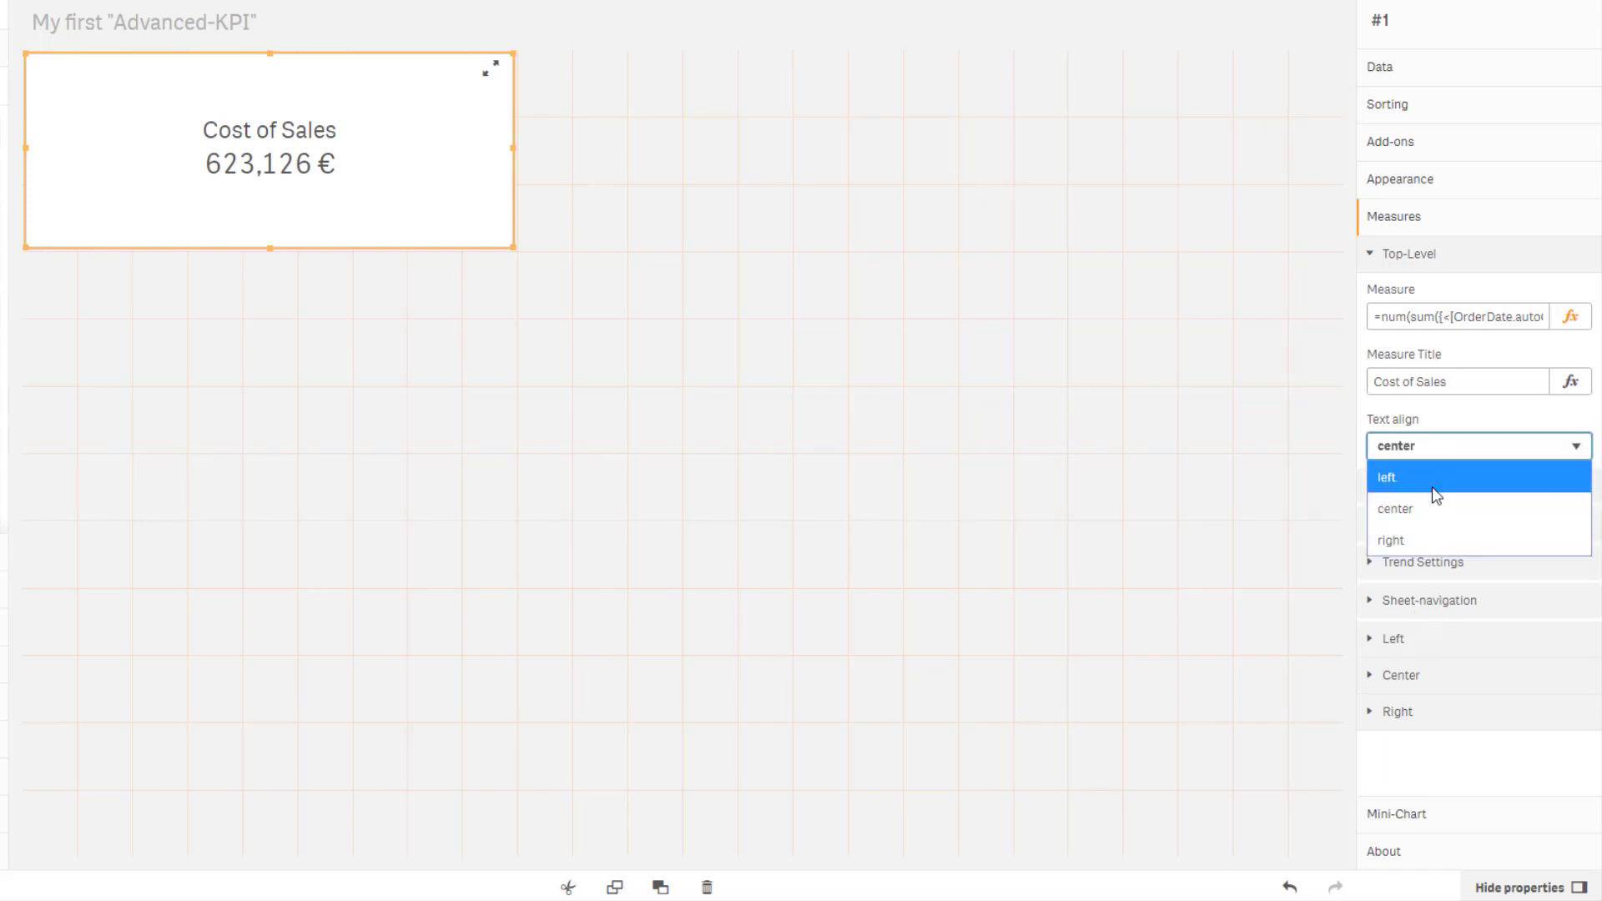
pyautogui.click(1433, 486)
pyautogui.click(1435, 449)
pyautogui.click(1424, 510)
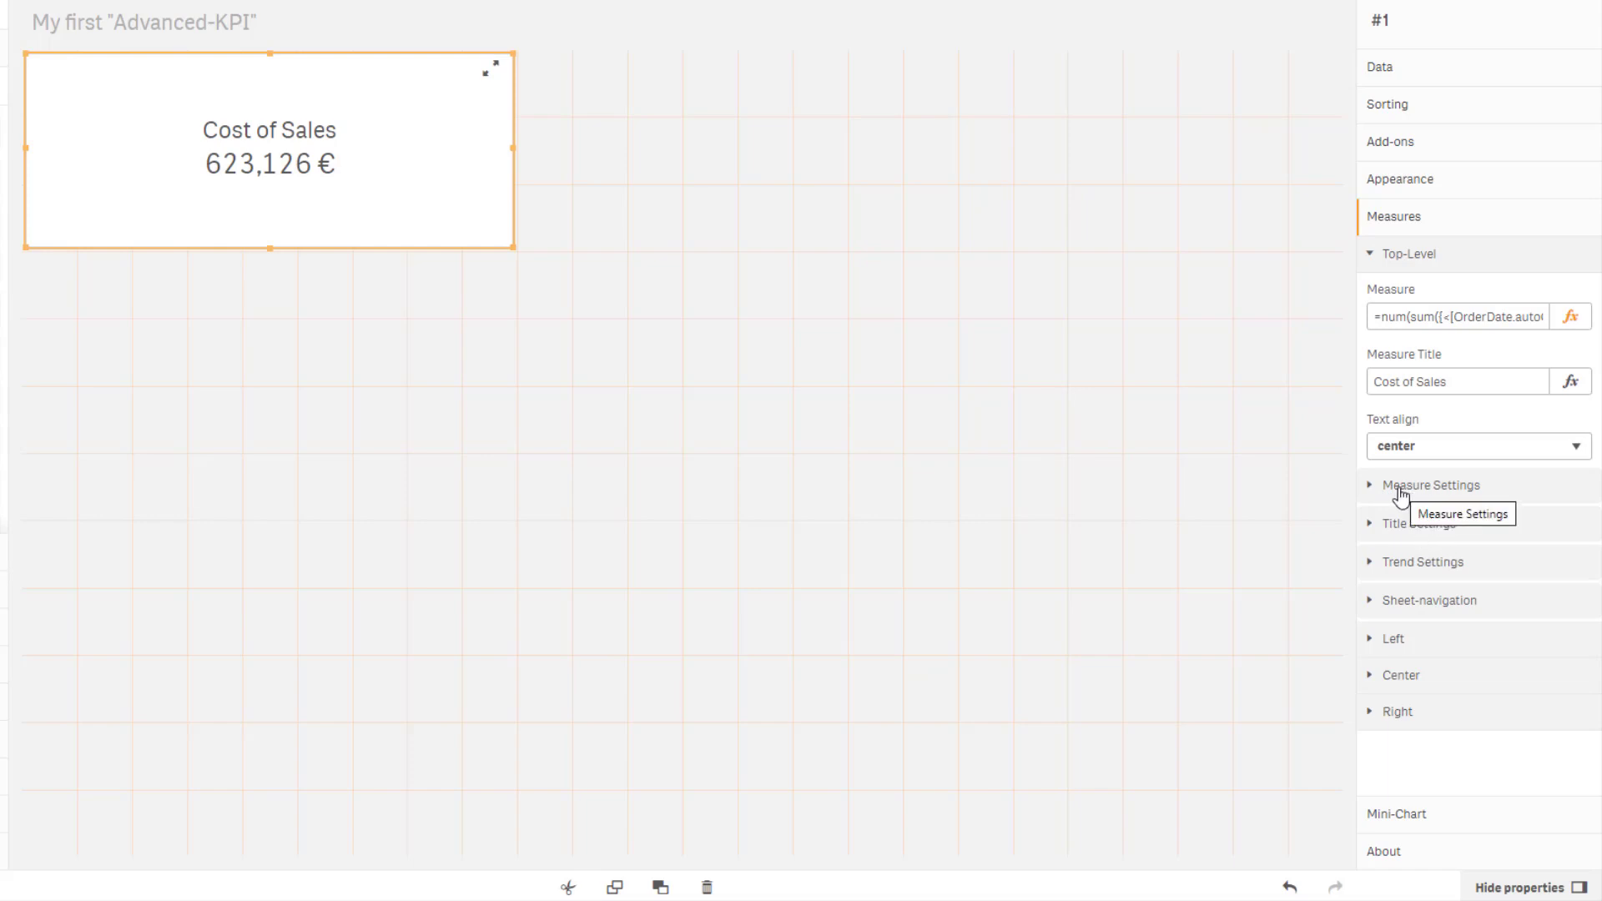
# Set the measure font to Arial.
pyautogui.click(1401, 493)
pyautogui.scroll(-1, 1461, 499)
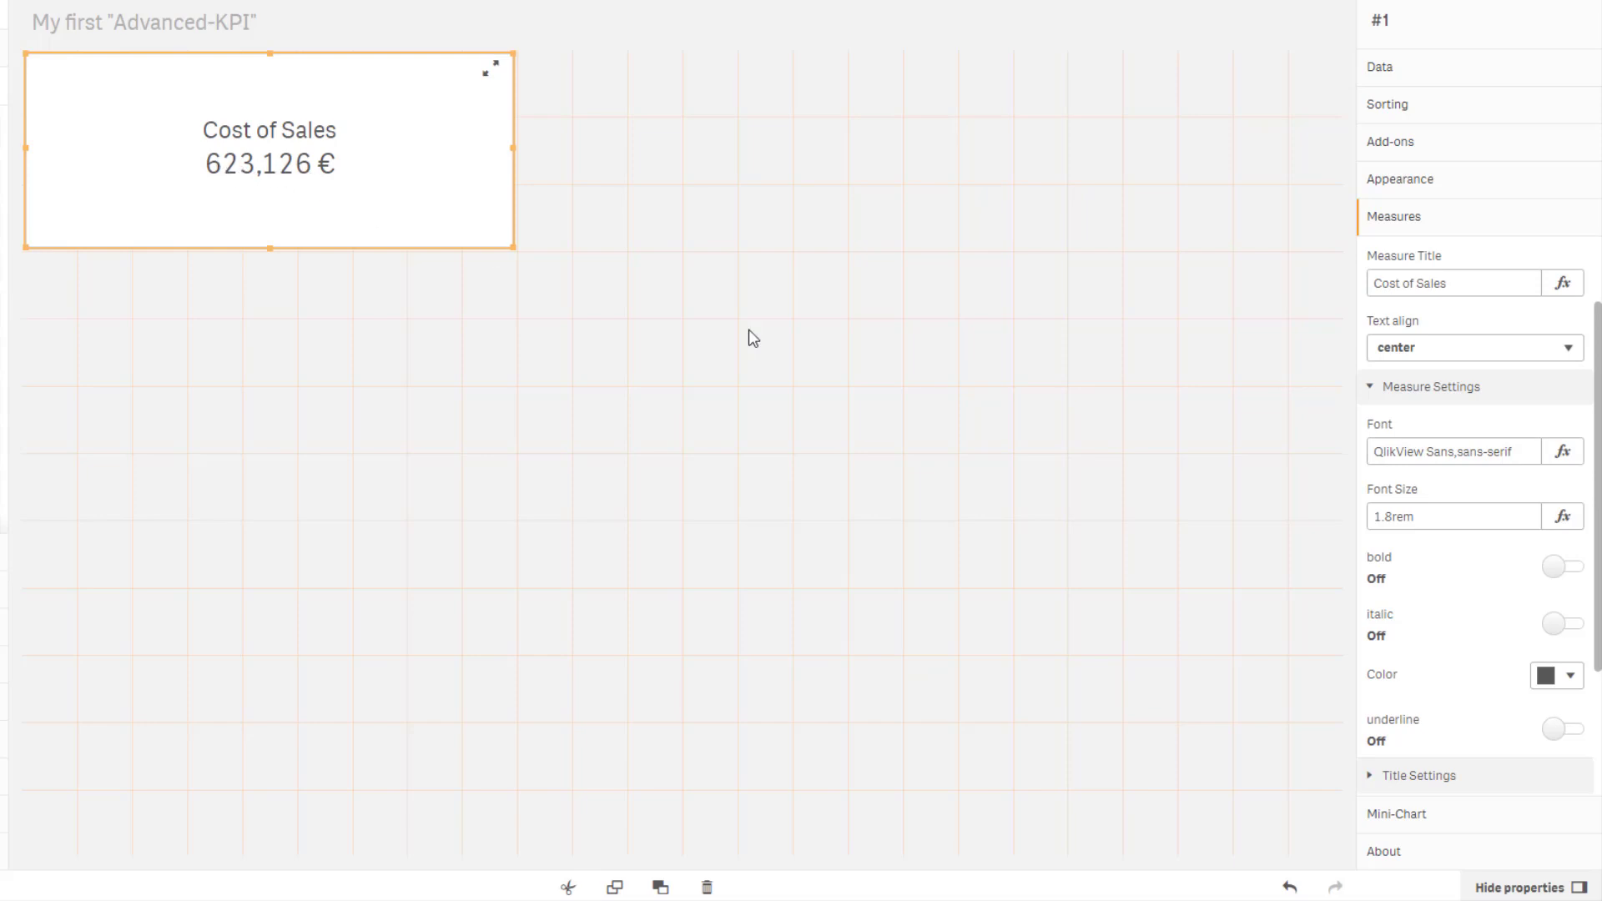
pyautogui.click(1459, 452)
pyautogui.hotkey('ctrl', 'a')
pyautogui.write('A')
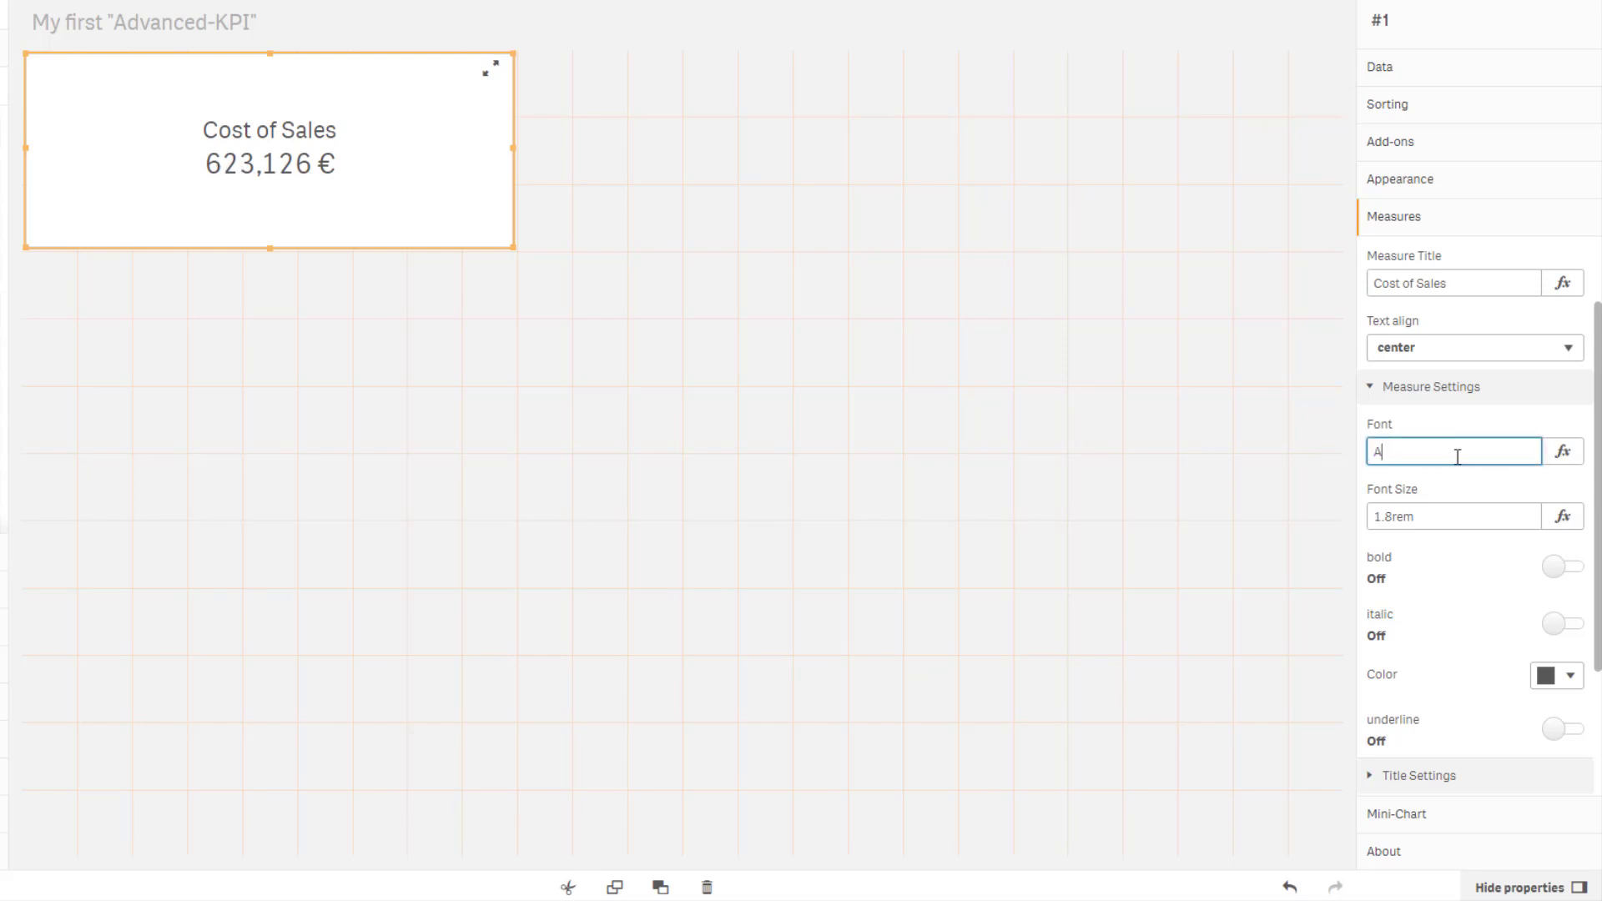
pyautogui.press('Return')
# Set the measure font size to 2rem.
pyautogui.click(1395, 517)
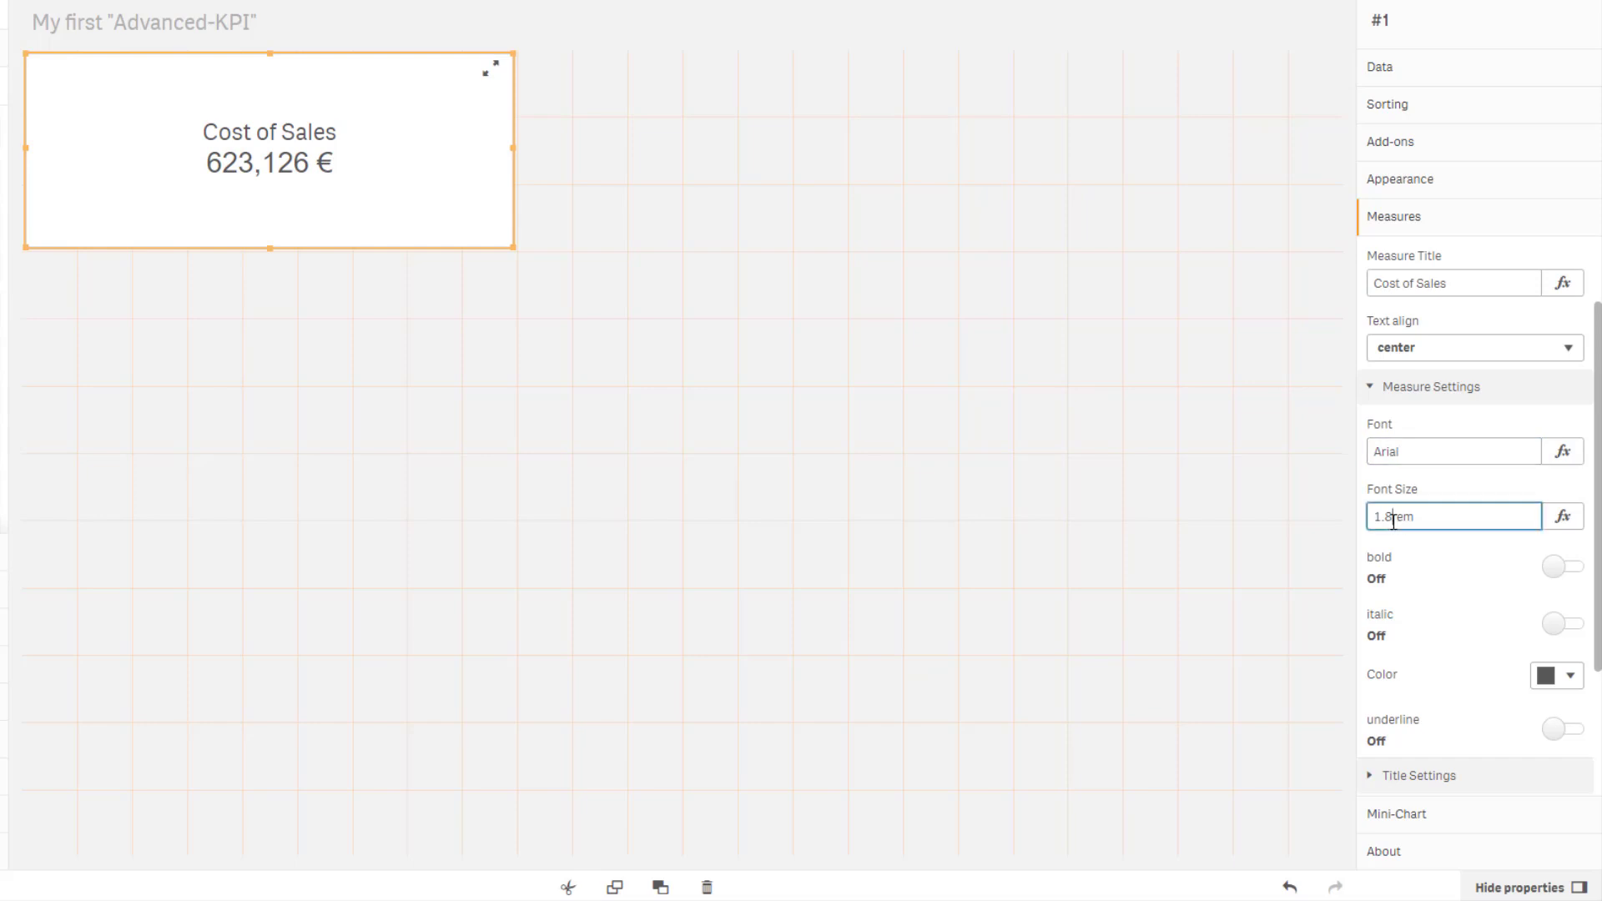
pyautogui.press('BackSpace')
pyautogui.press('BackSpace')
pyautogui.press('BackSpace')
pyautogui.write('2')
pyautogui.press('Return')
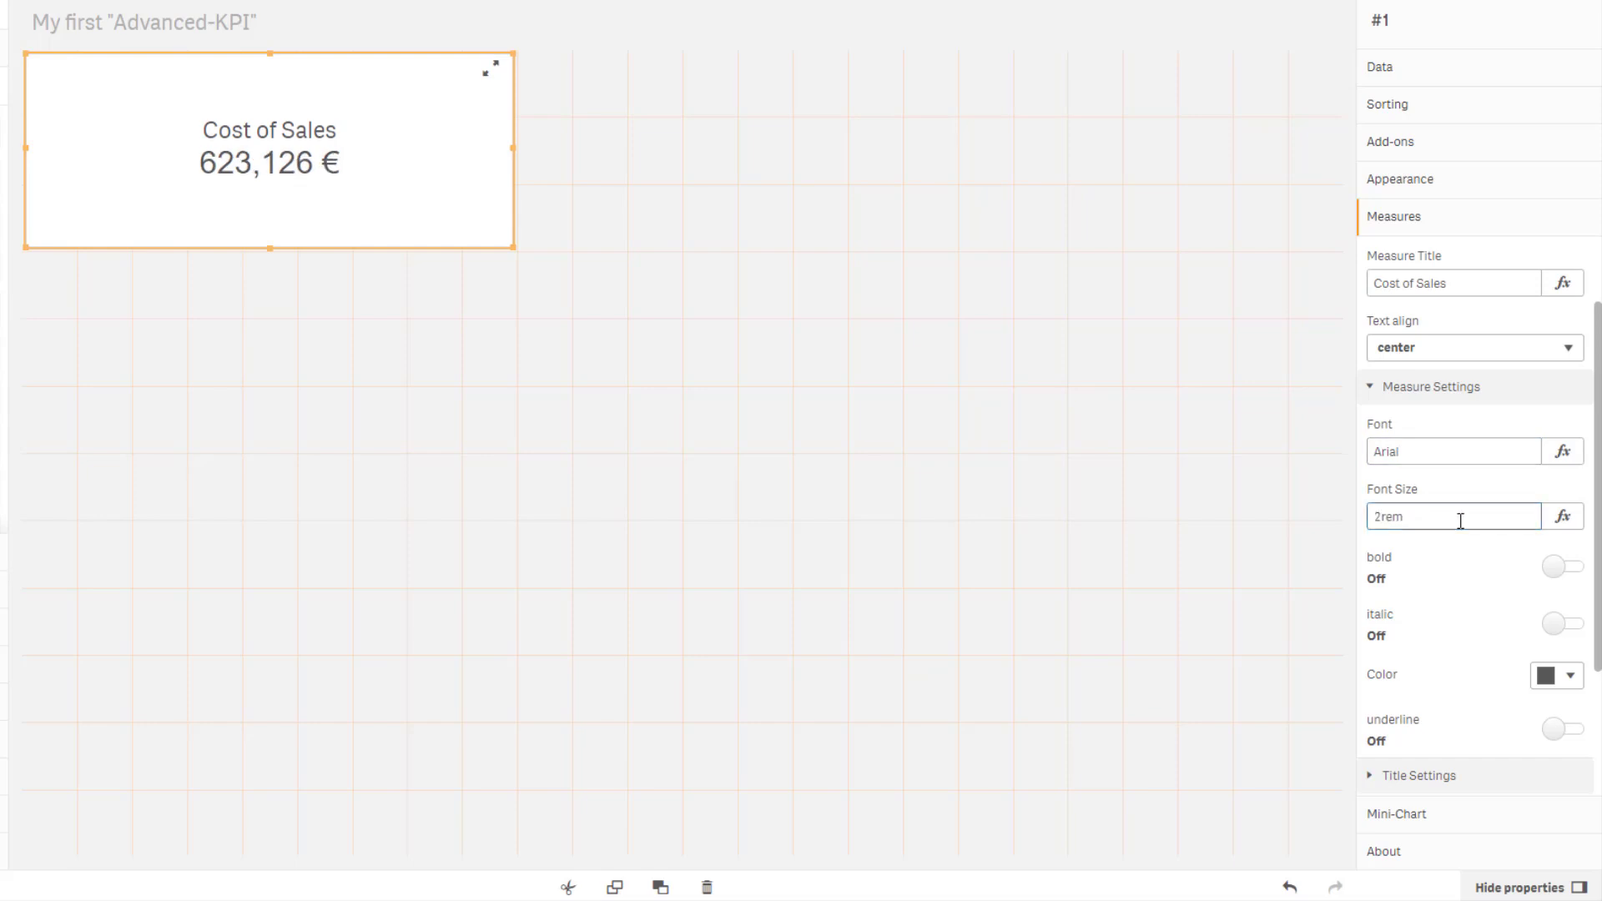
# Set the title font to Arial in the Title Settings.
pyautogui.scroll(-1, 1447, 501)
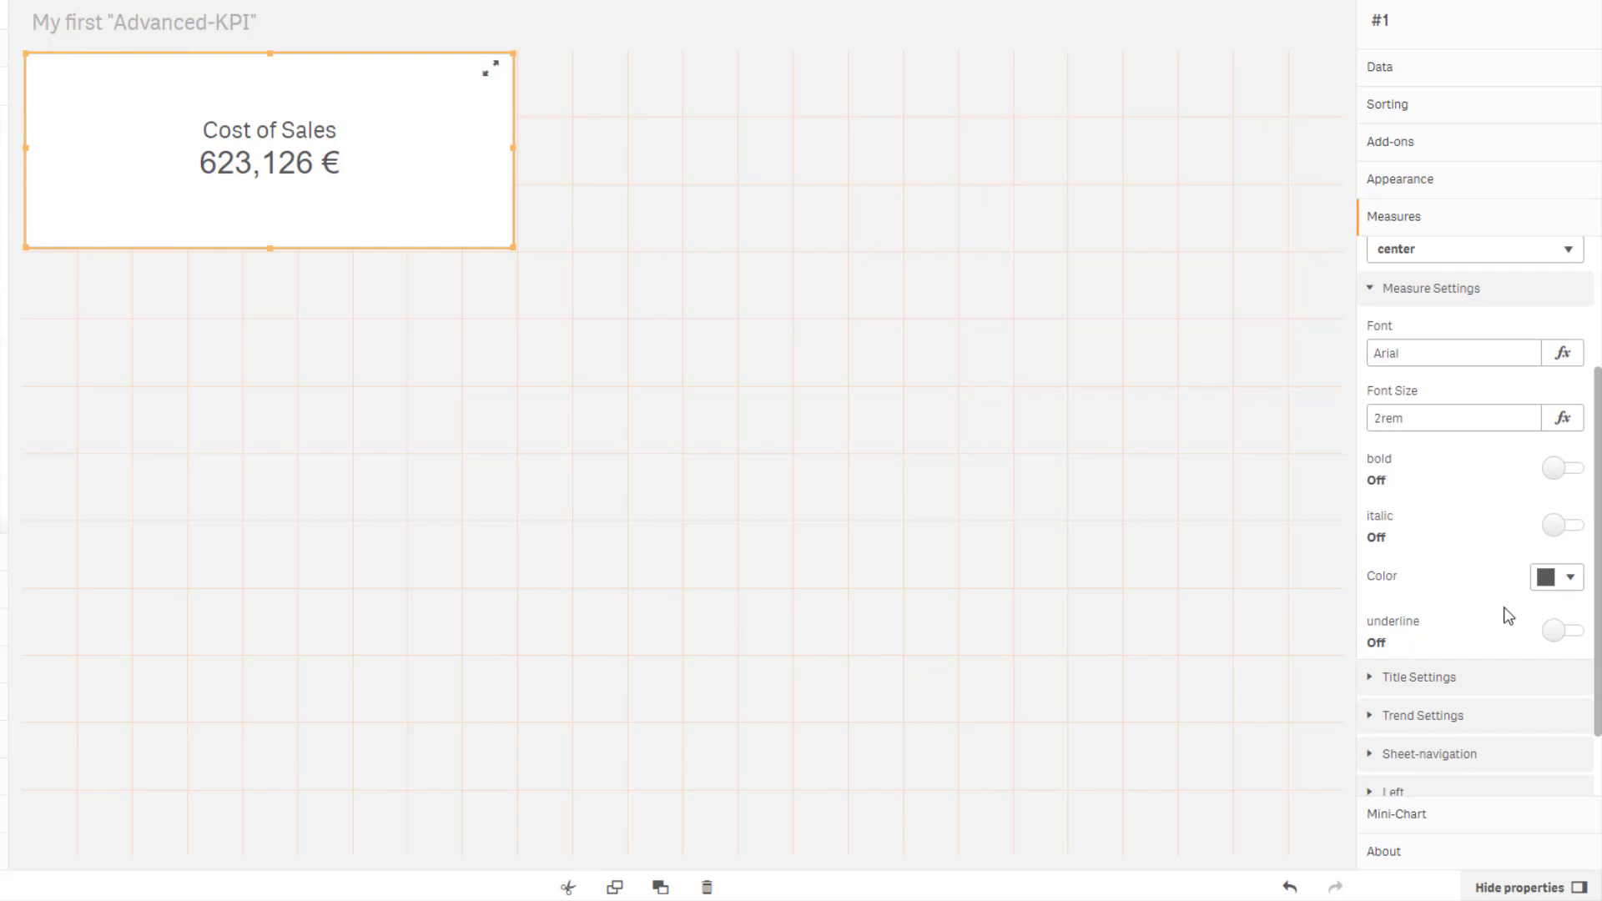
pyautogui.click(1415, 679)
pyautogui.scroll(-1, 1459, 619)
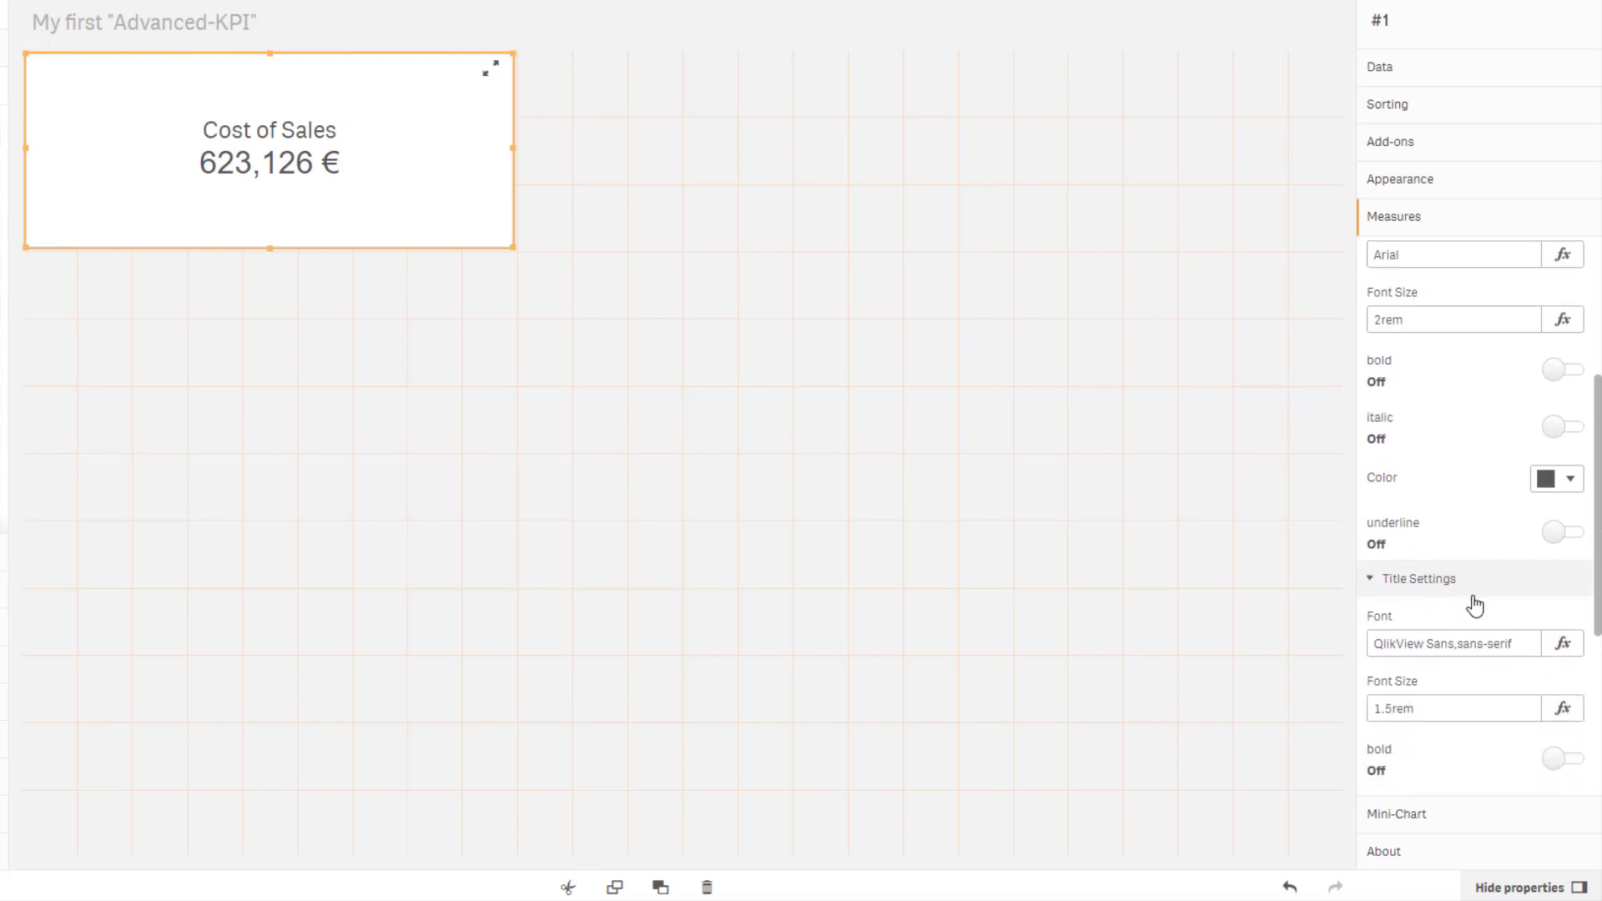
pyautogui.scroll(-1, 1476, 606)
pyautogui.tripleClick(1429, 551)
pyautogui.write('Arial')
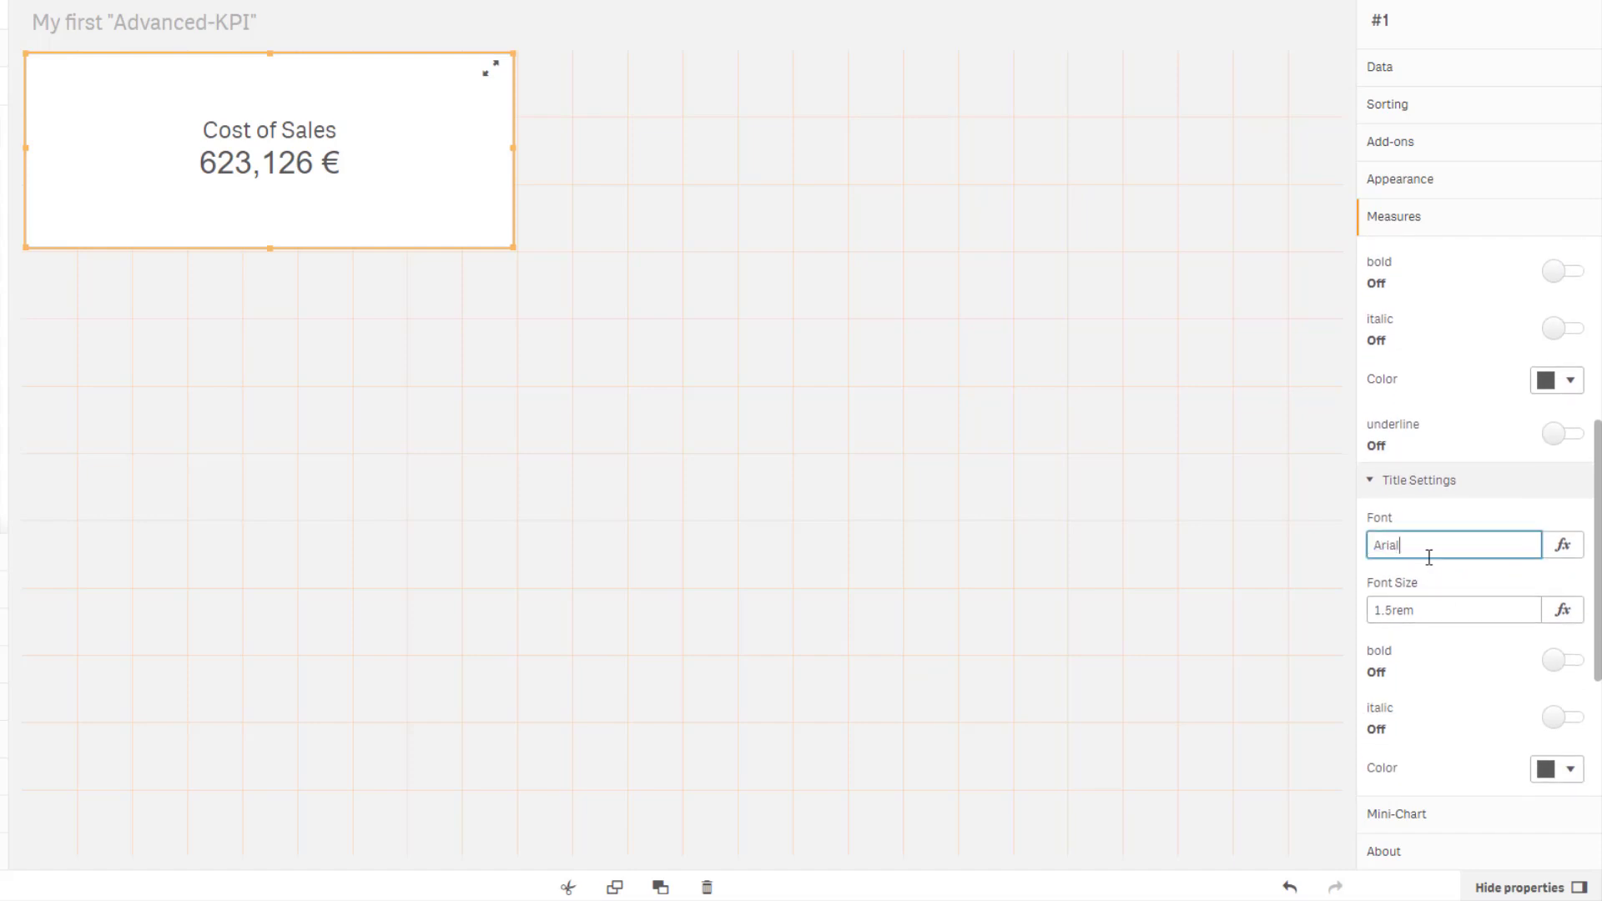
pyautogui.press('Return')
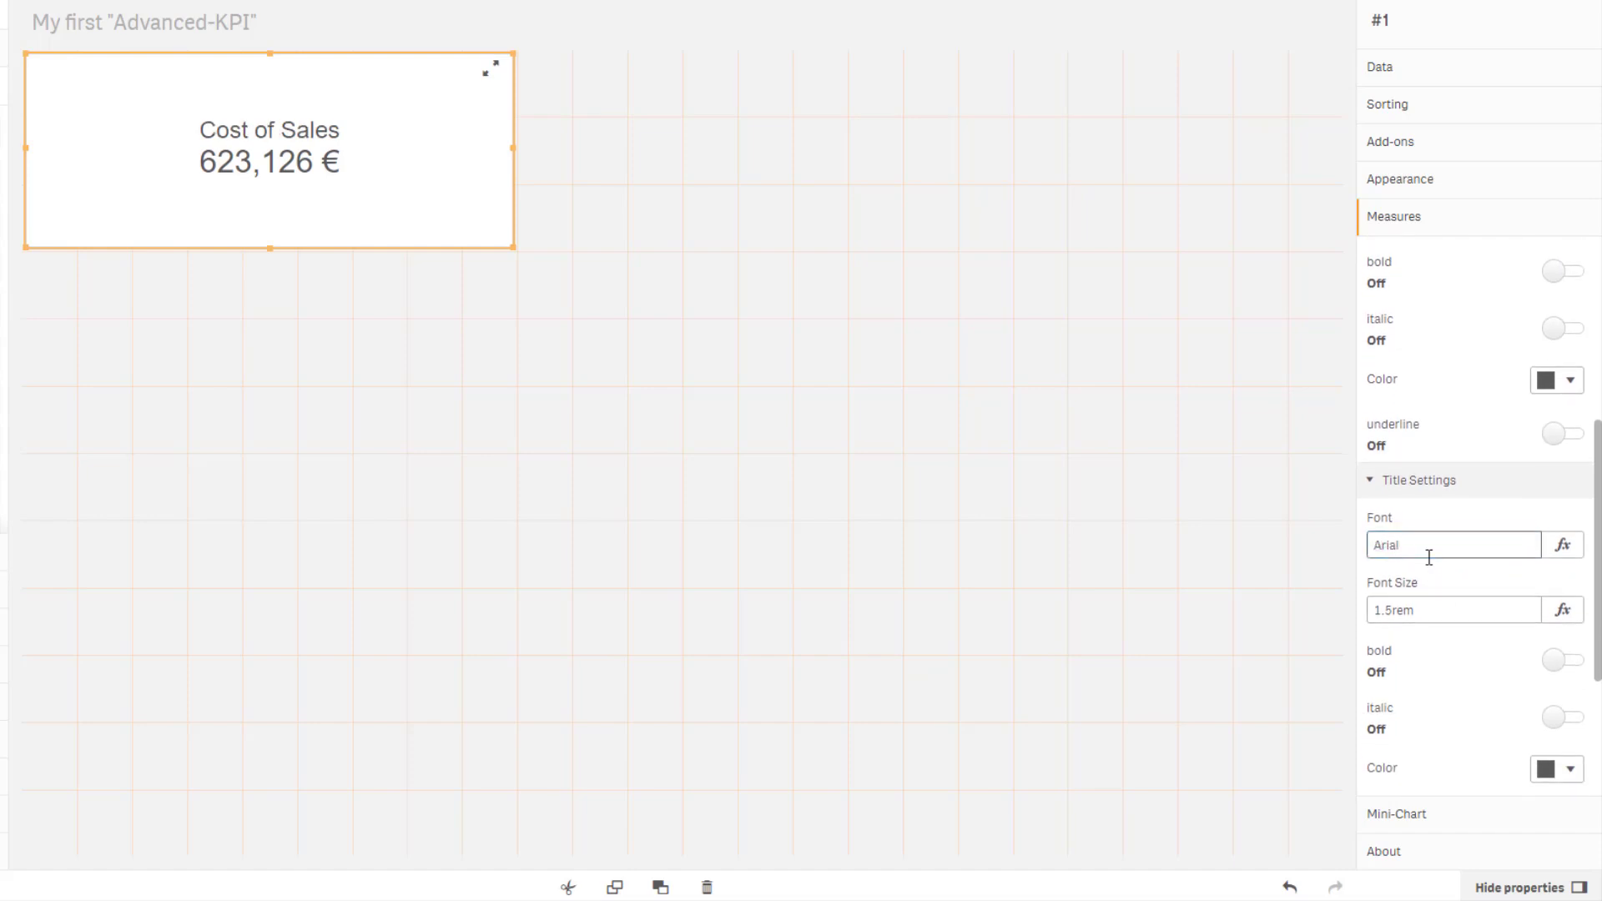
# Set the title font size to 1rem.
pyautogui.click(1405, 613)
pyautogui.hotkey('ctrl', 'a')
pyautogui.write('1rem')
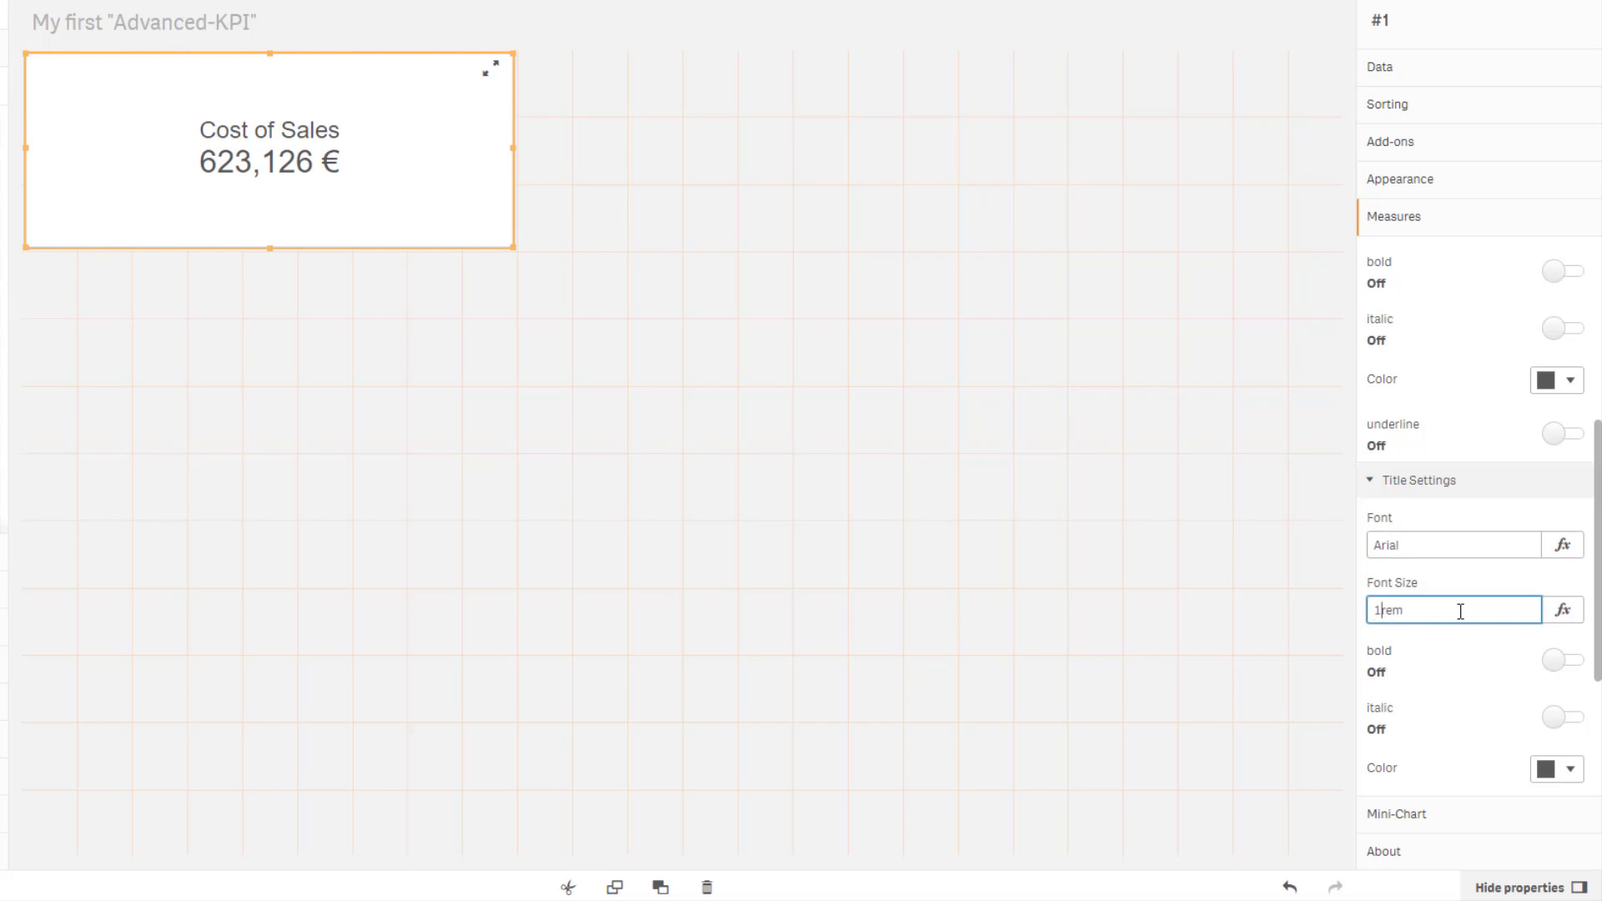
pyautogui.press('Return')
# Set the title color to the gray #7b7a78 swatch.
pyautogui.scroll(-2, 1460, 611)
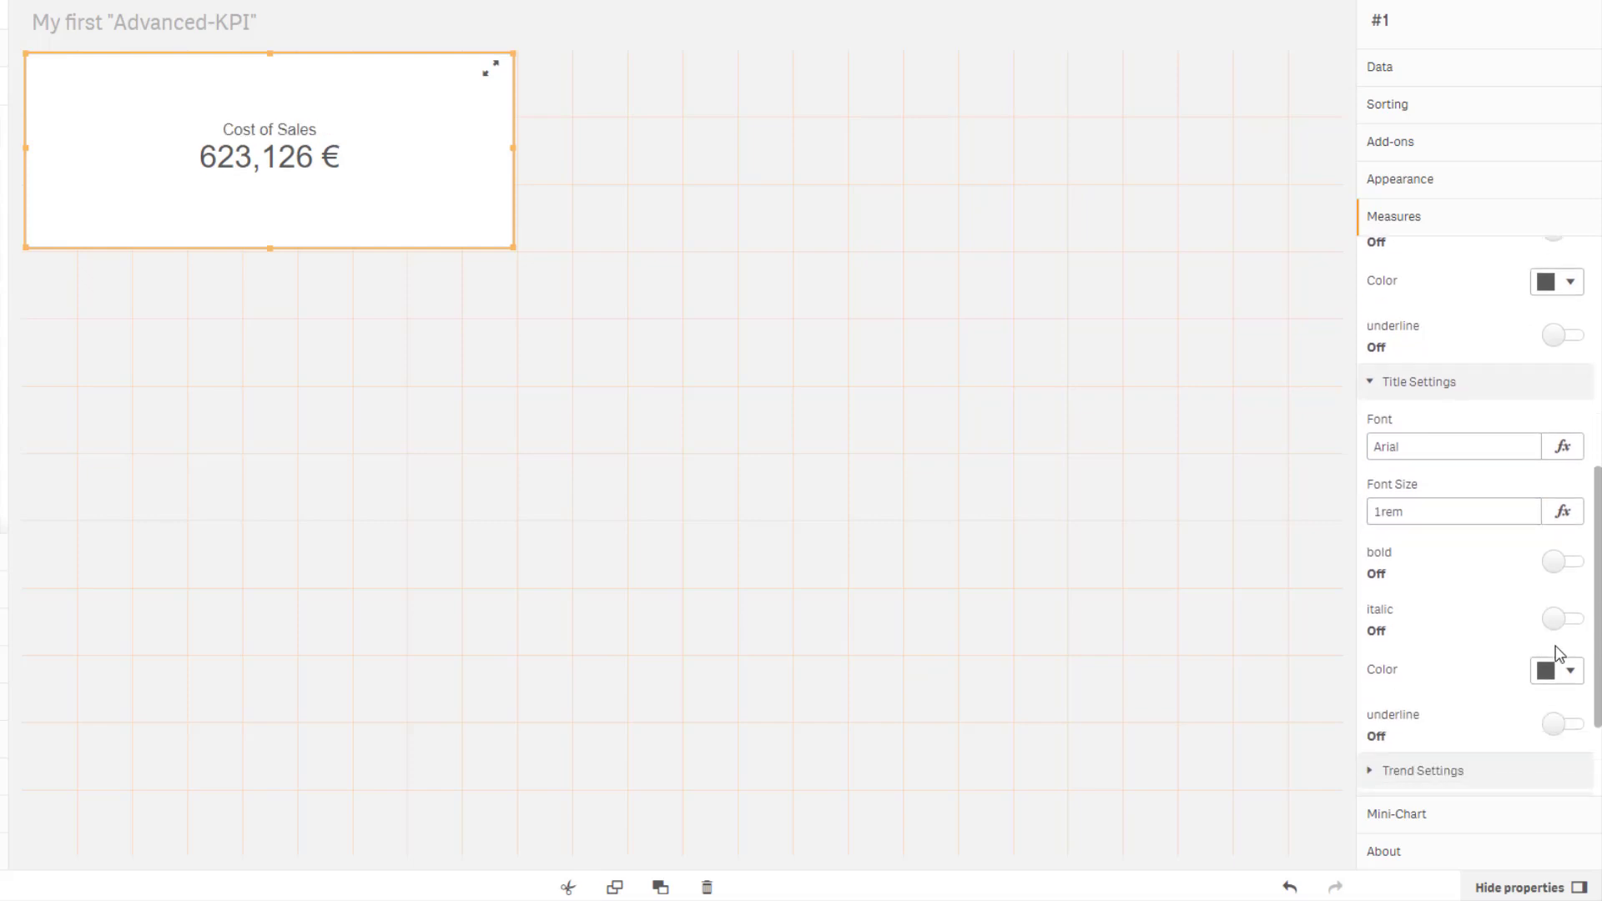
pyautogui.click(1572, 673)
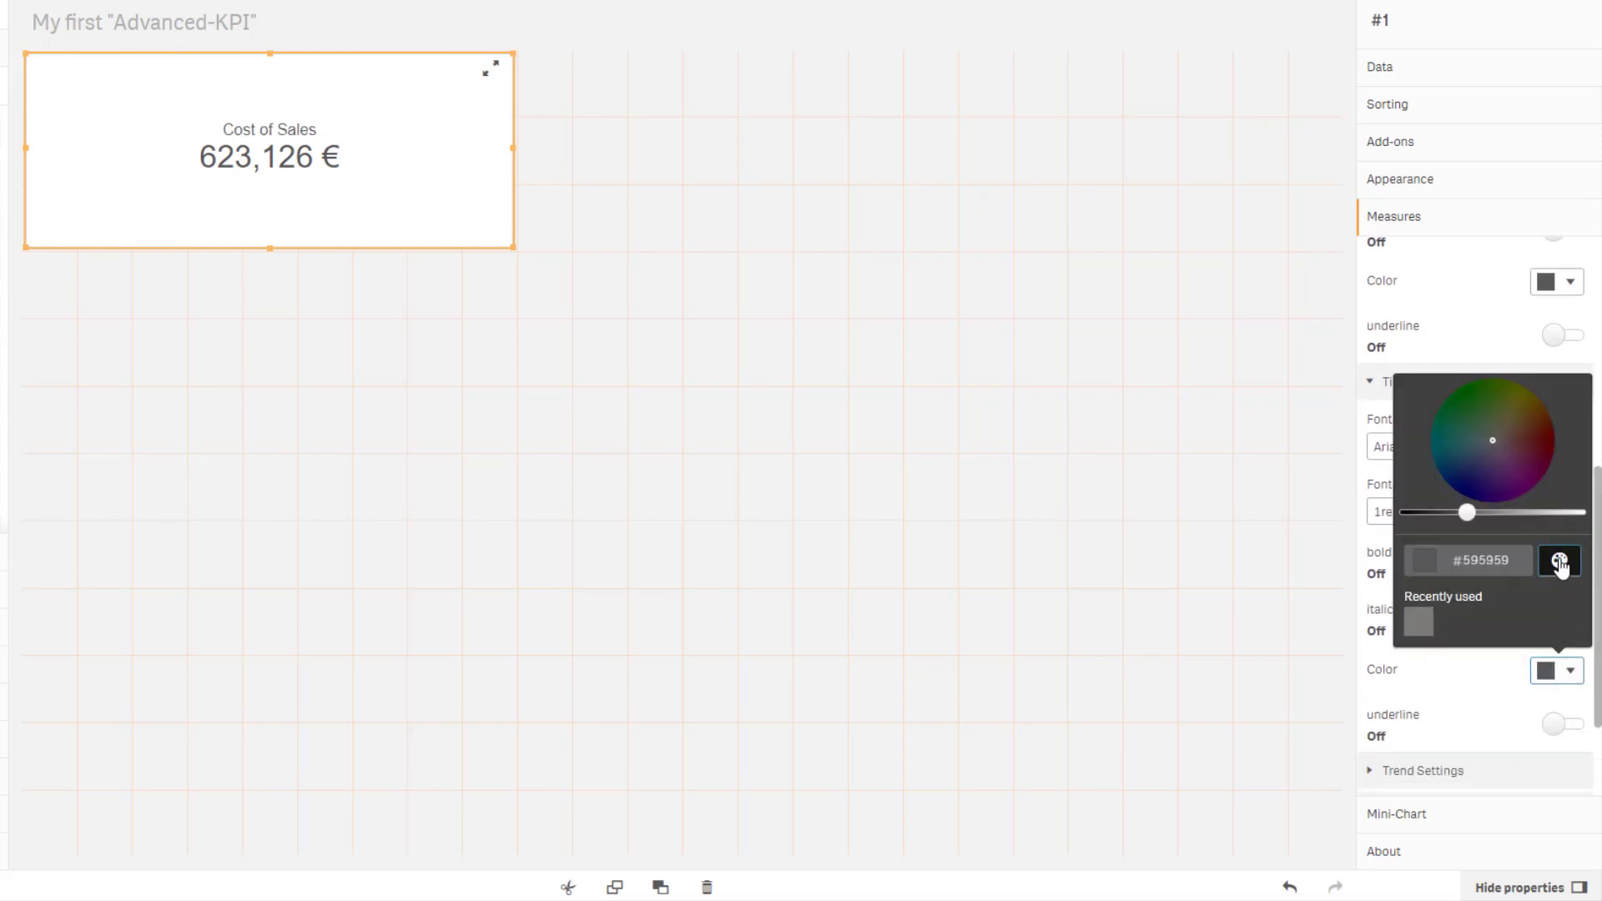
pyautogui.click(1560, 560)
pyautogui.click(1498, 487)
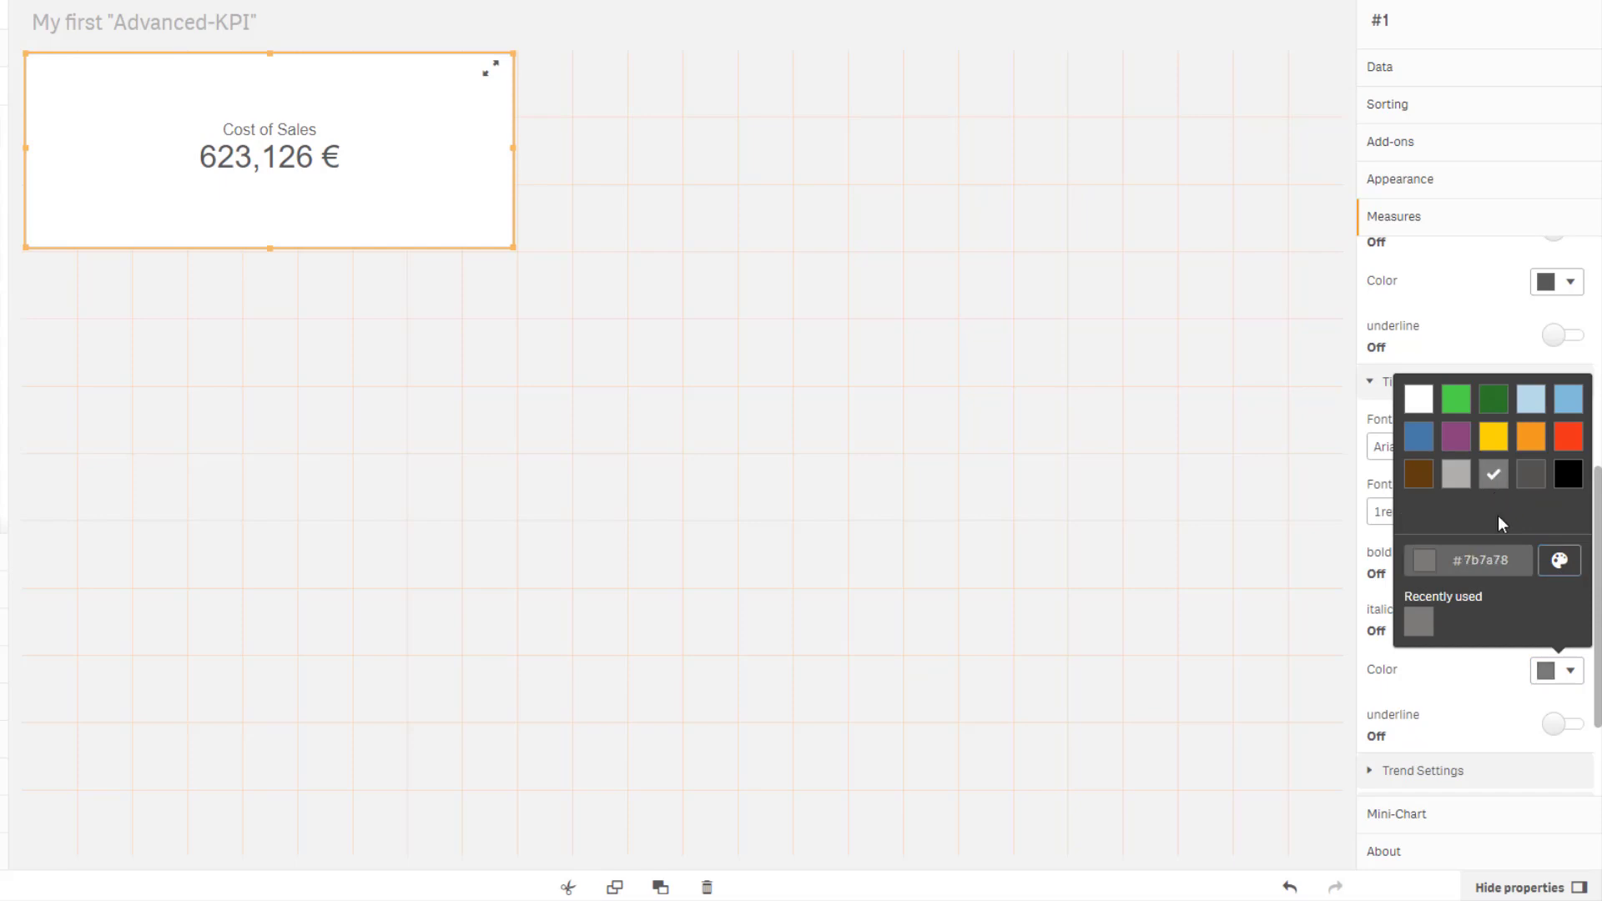
pyautogui.click(1484, 692)
# Turn on Show Trend in the Trend Settings.
pyautogui.scroll(-2, 1498, 643)
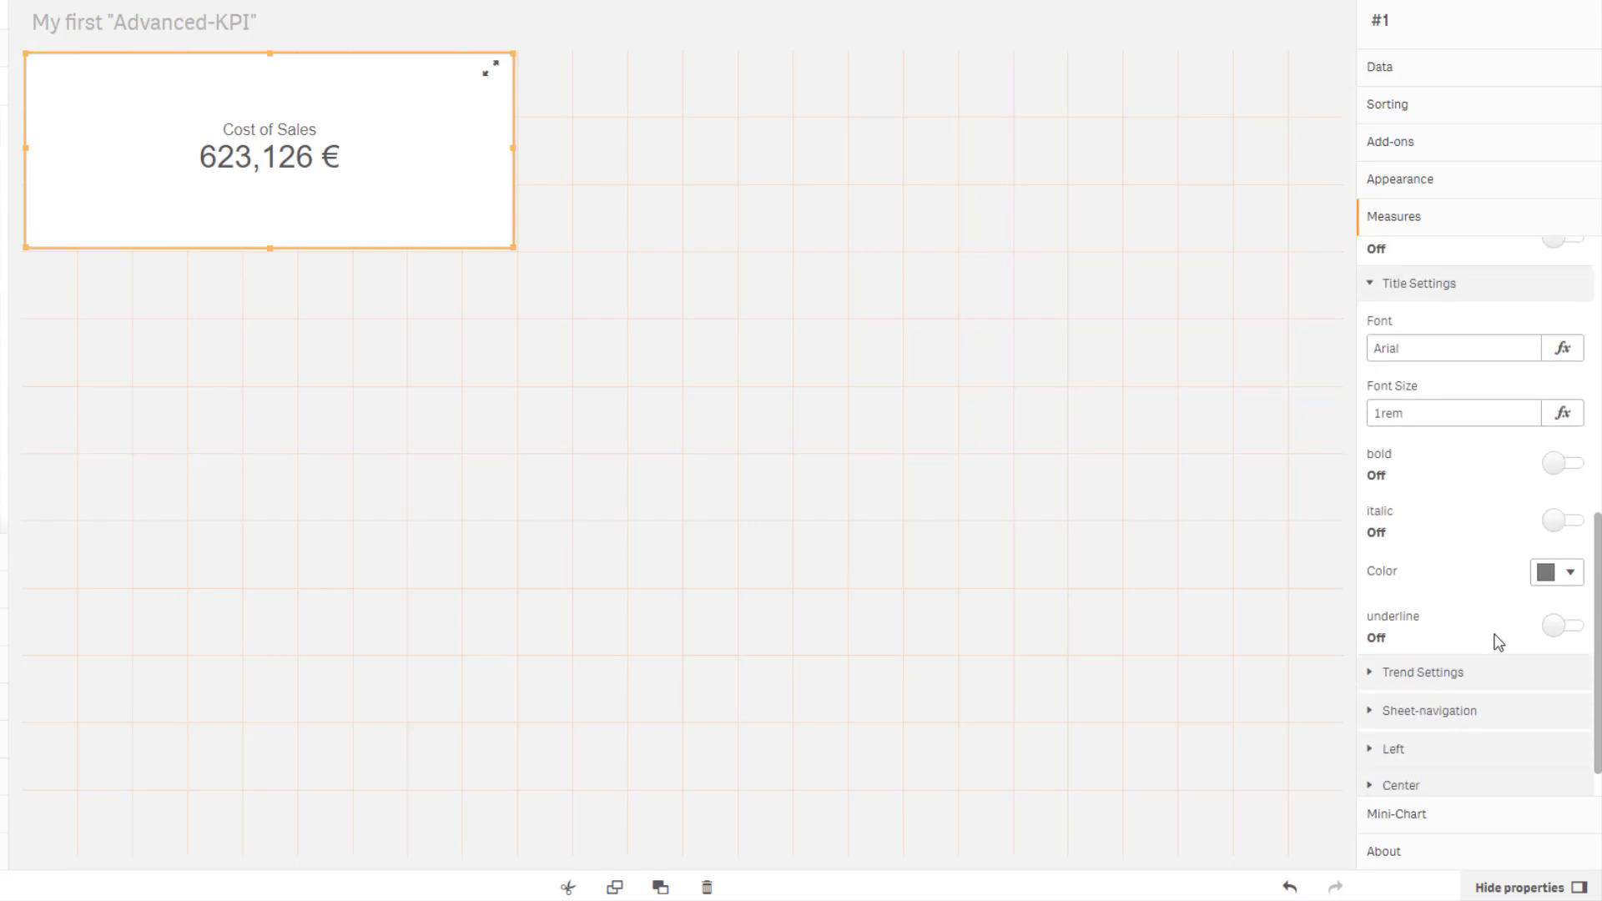
pyautogui.scroll(-1, 1435, 589)
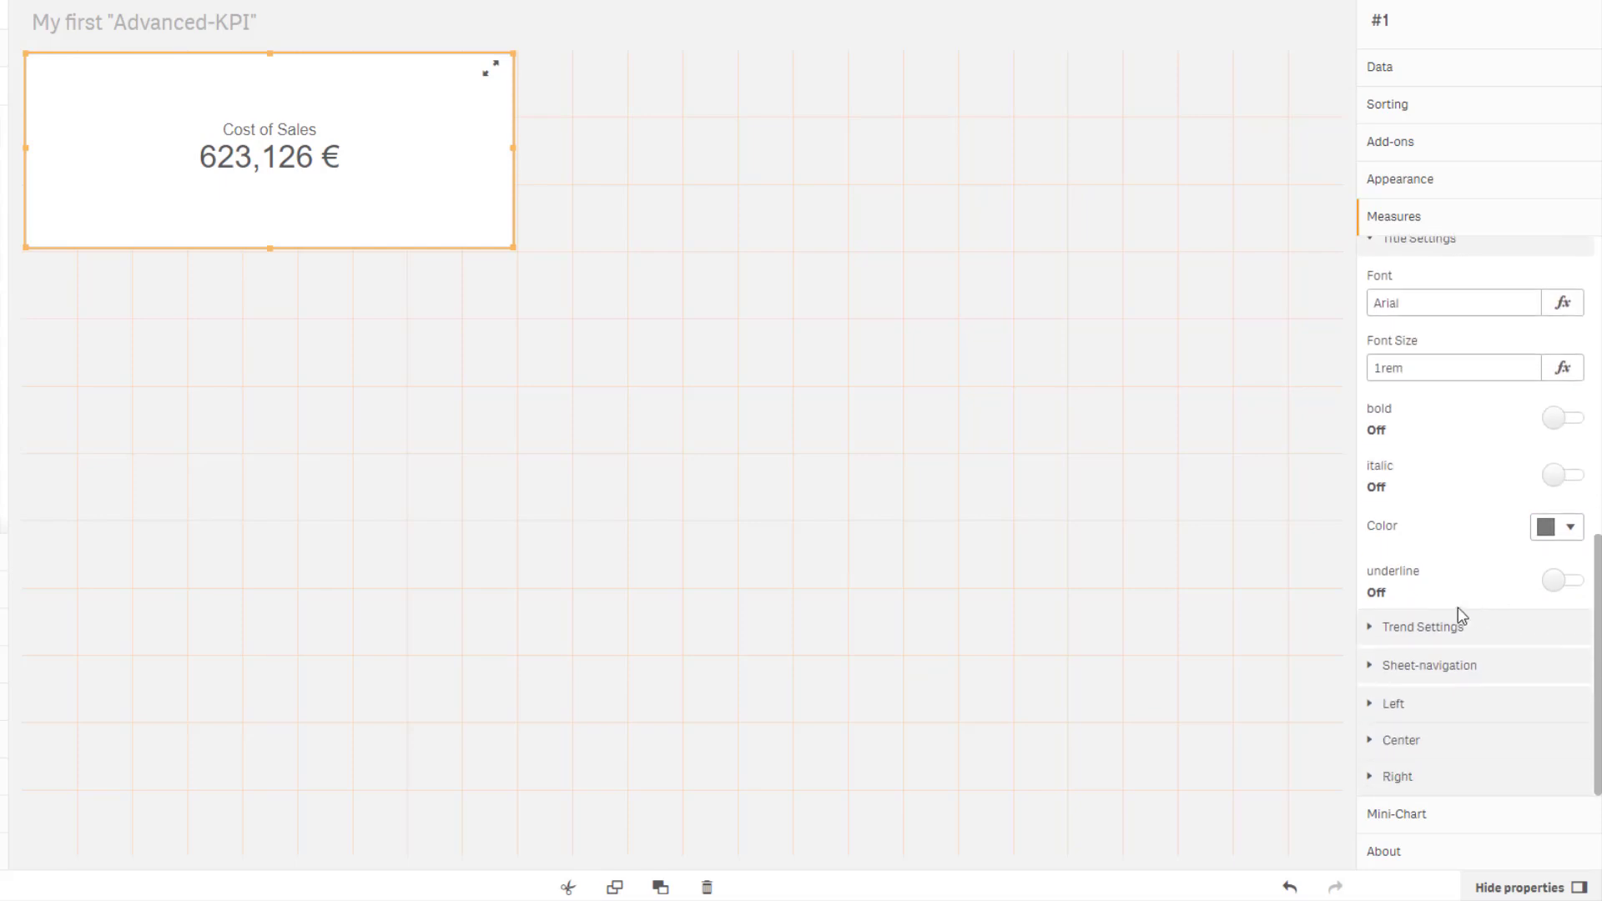
pyautogui.click(1376, 638)
pyautogui.scroll(-2, 1441, 615)
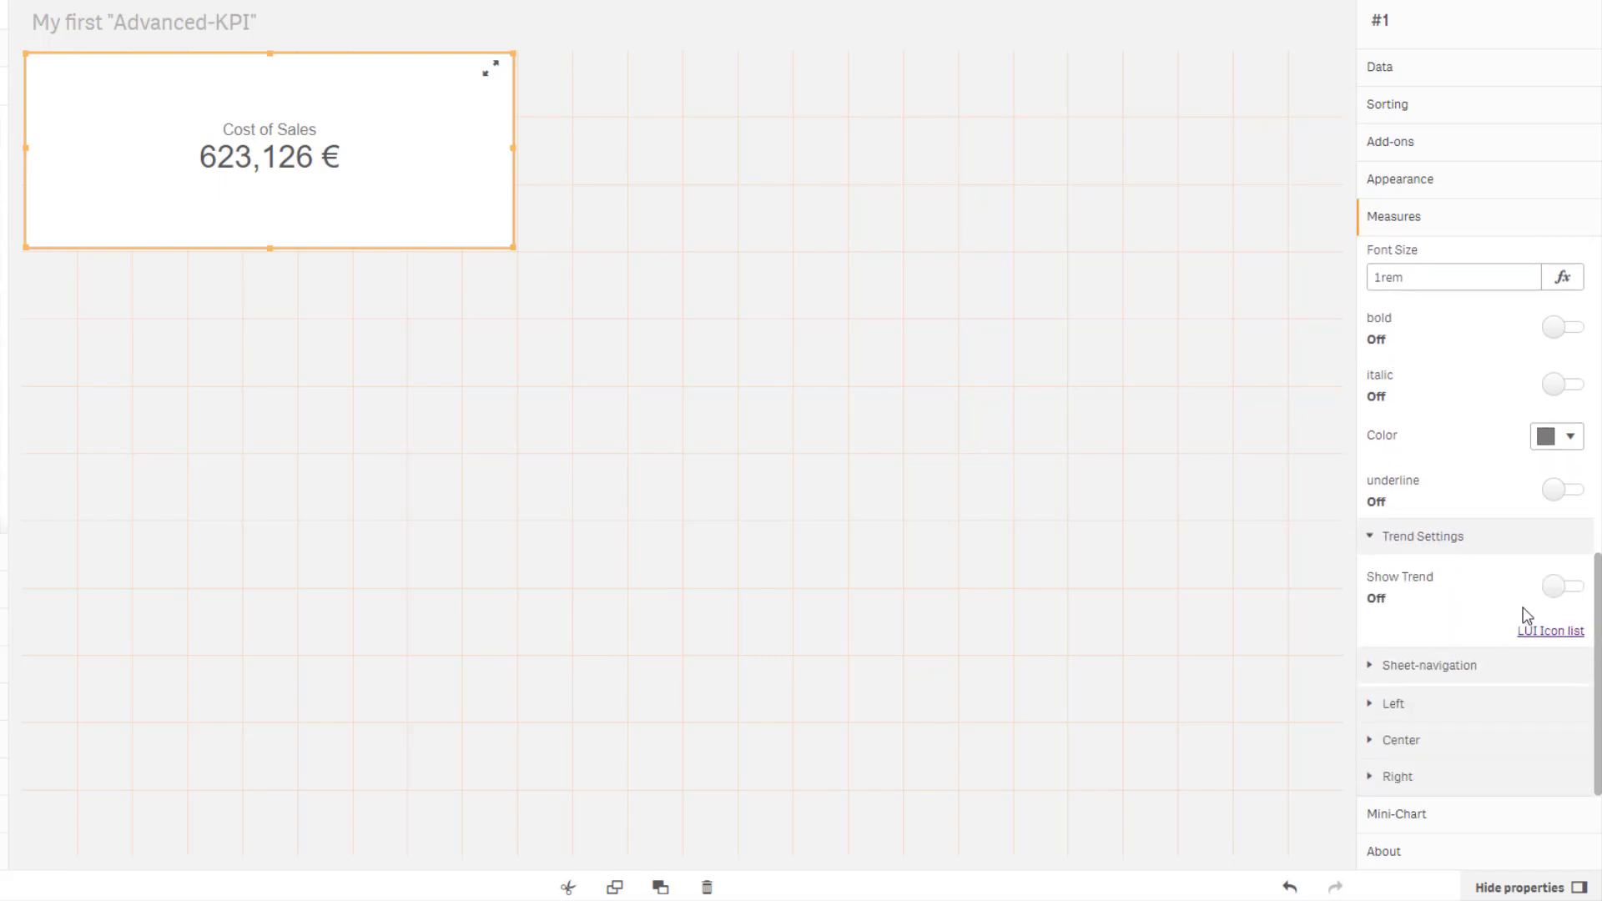
pyautogui.click(1557, 588)
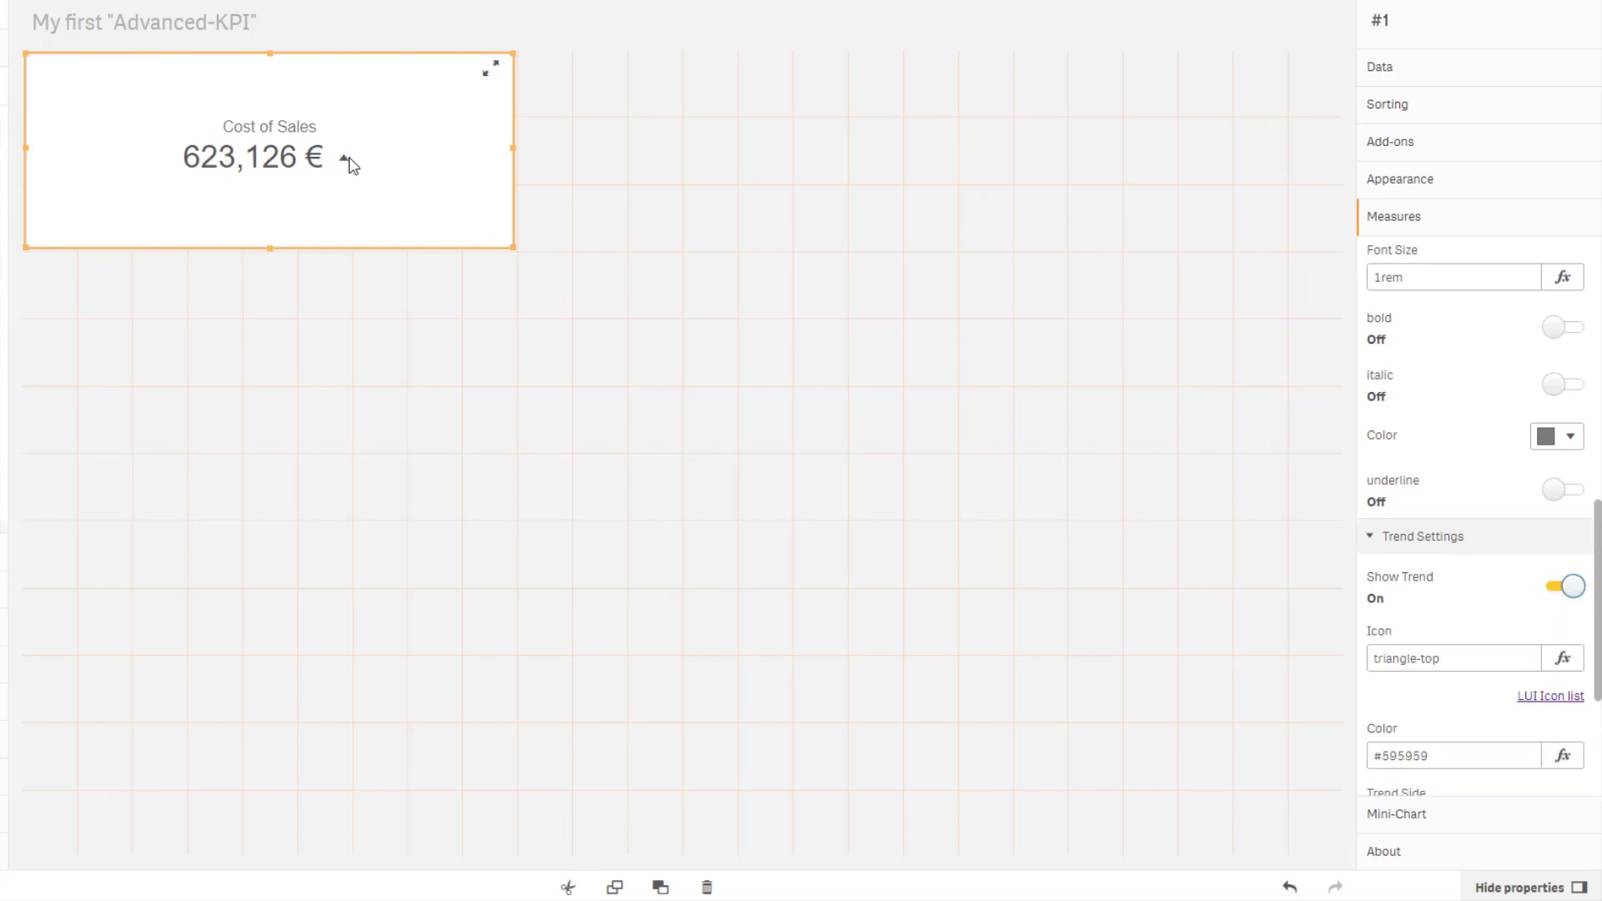
# Open the LUI icon list and browse the standard icon names available for the trend icon.
pyautogui.click(1548, 698)
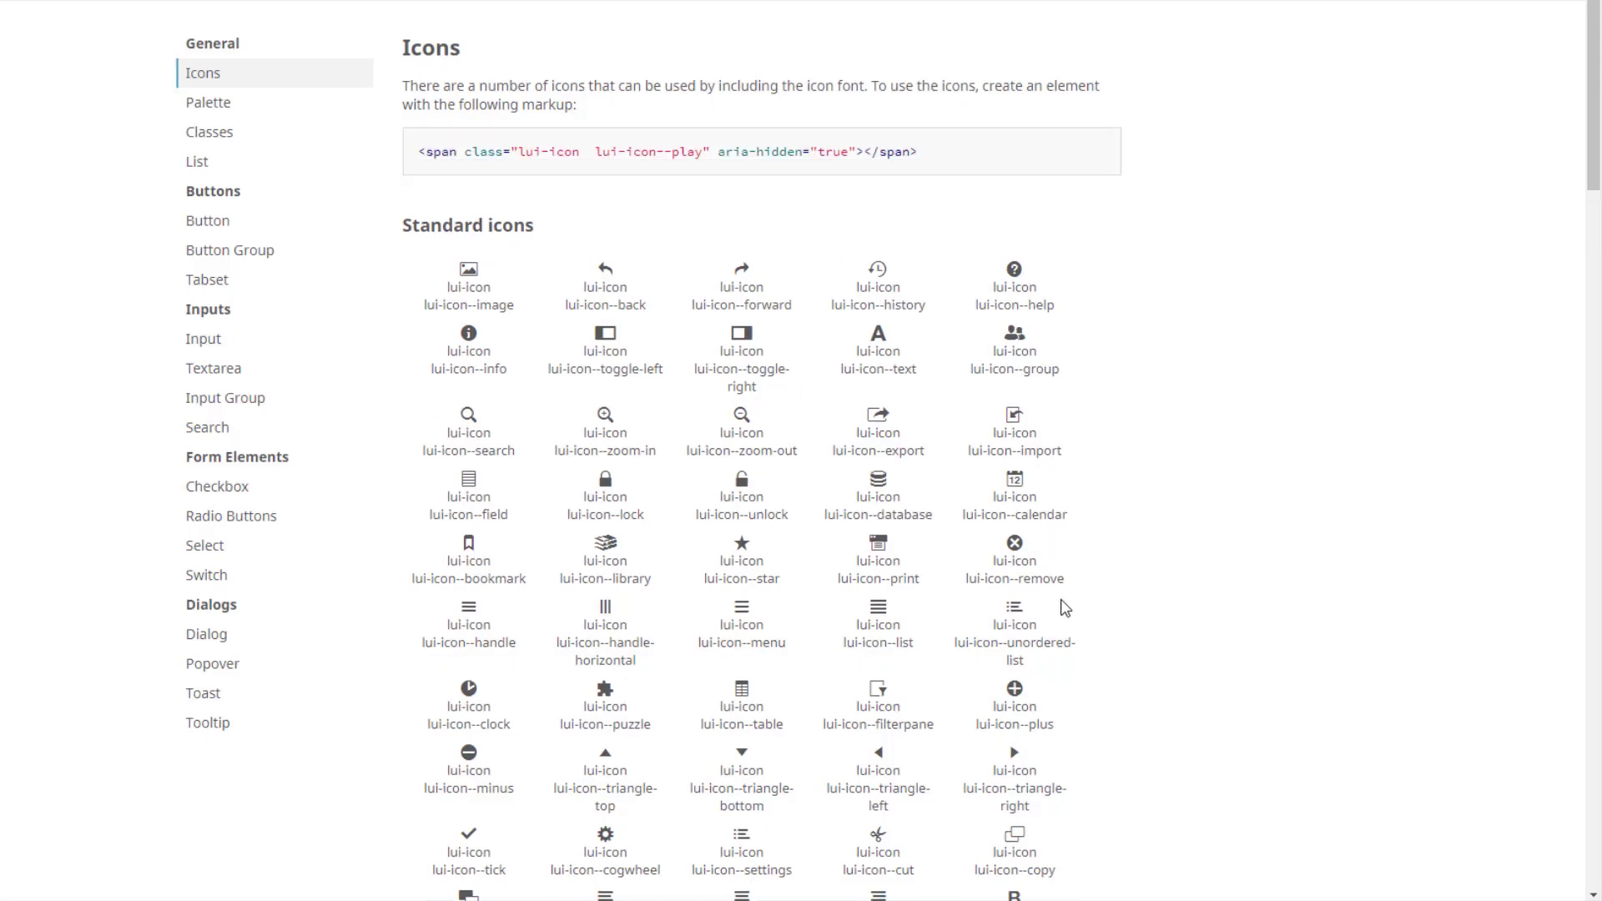
pyautogui.scroll(-3, 1049, 584)
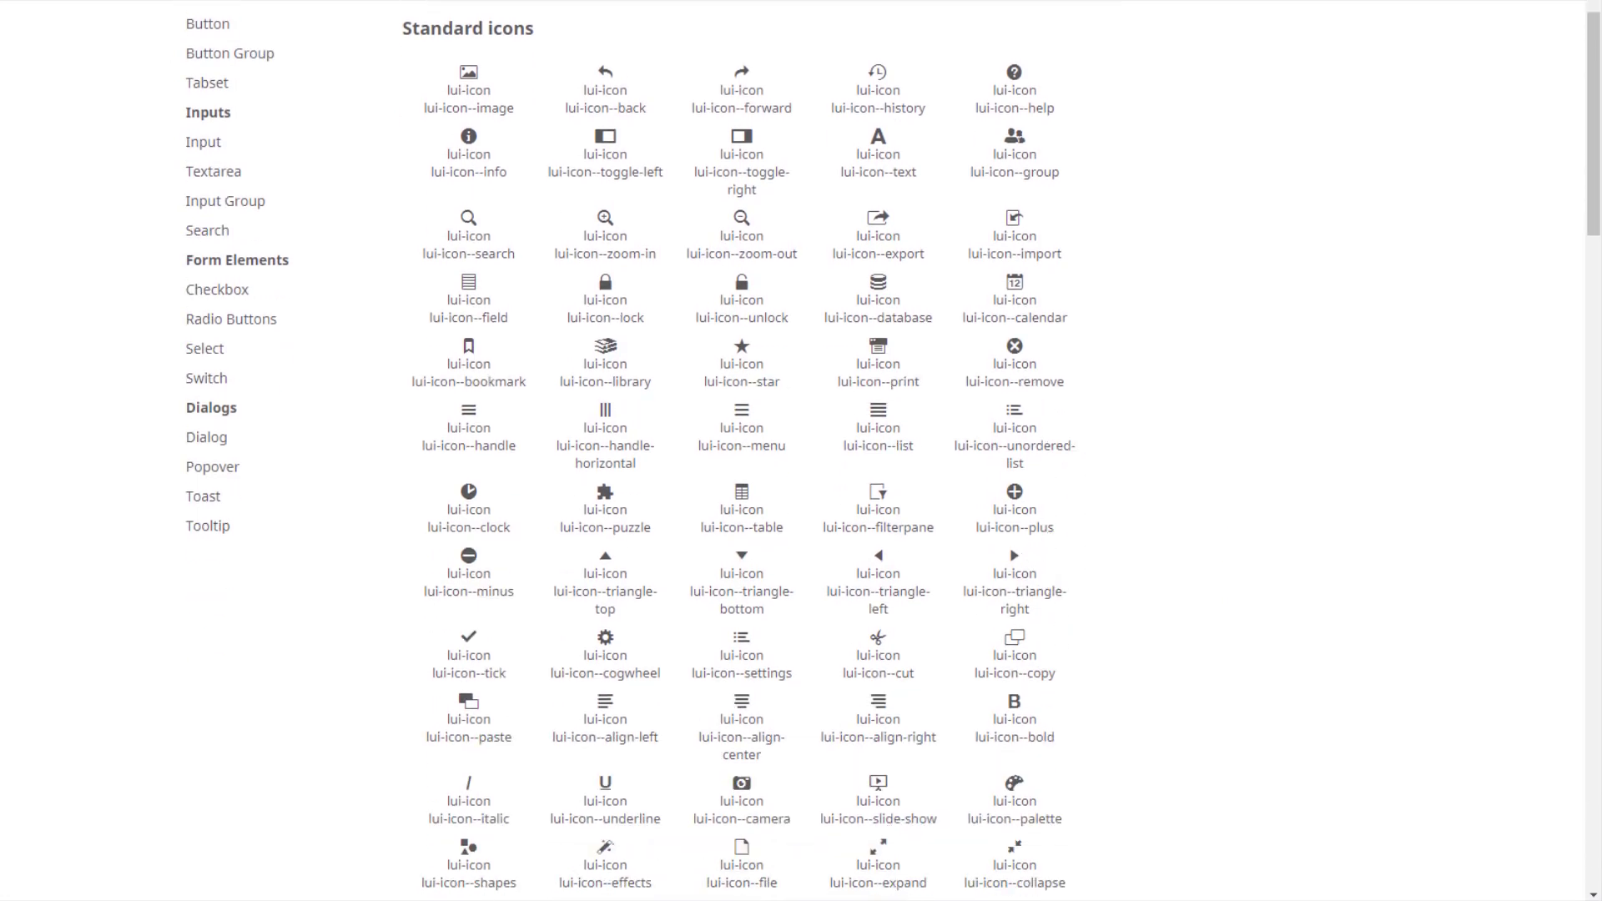
pyautogui.click(375, 2)
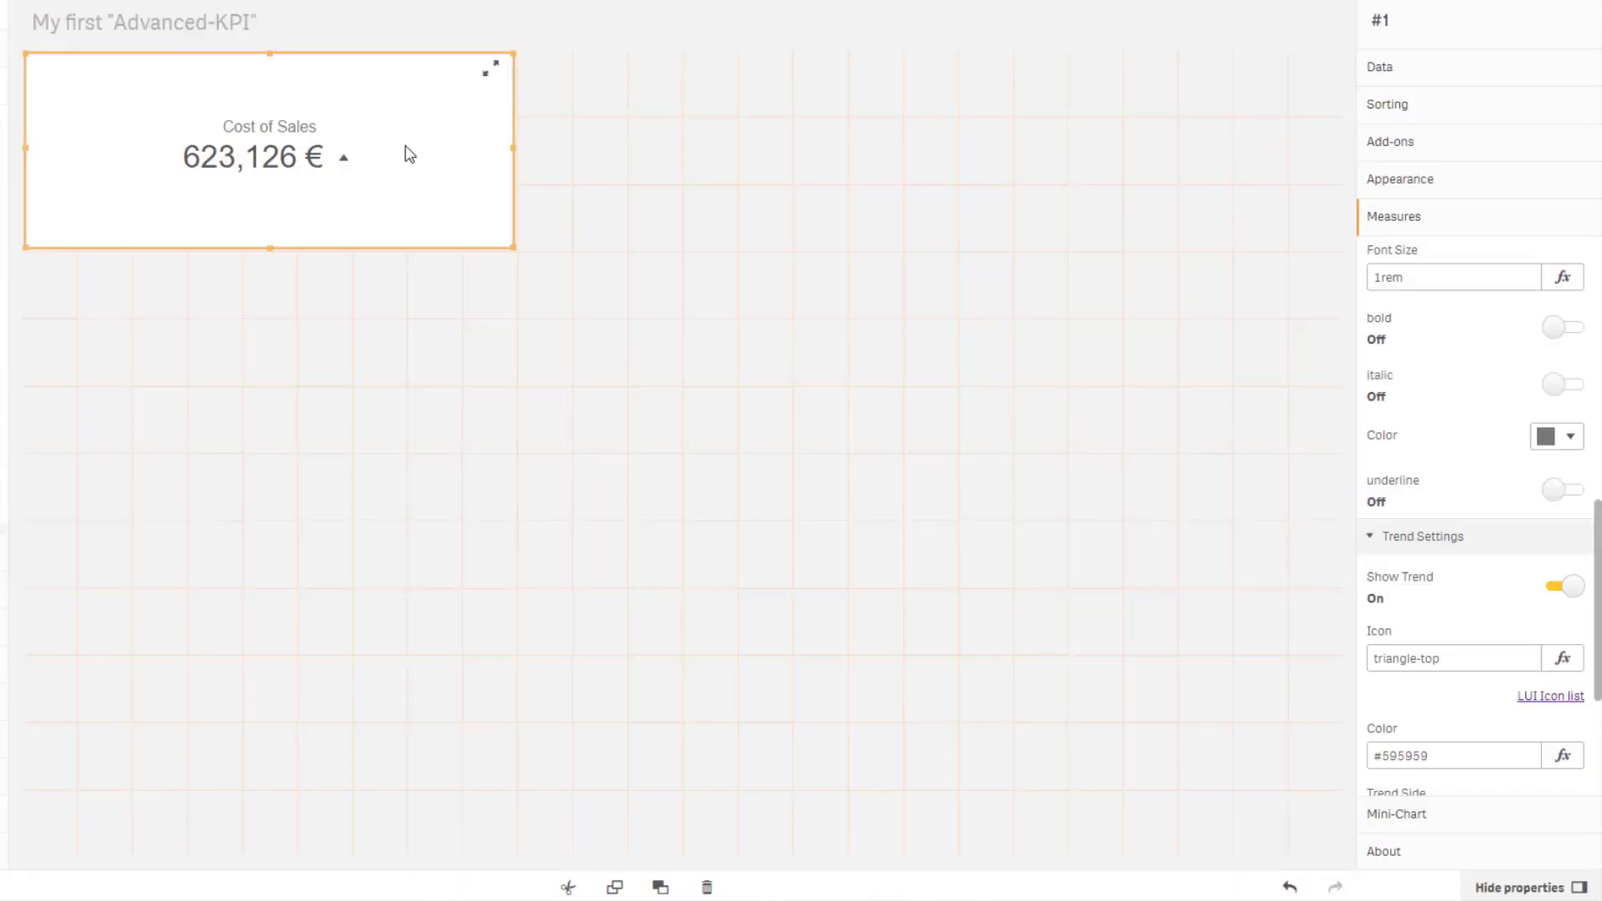
# Set the trend icon to an if-expression showing 'triangle-top' when 2016 Cost of Sales exceeds 2015, else 'triangle-bottom'.
pyautogui.click(1564, 660)
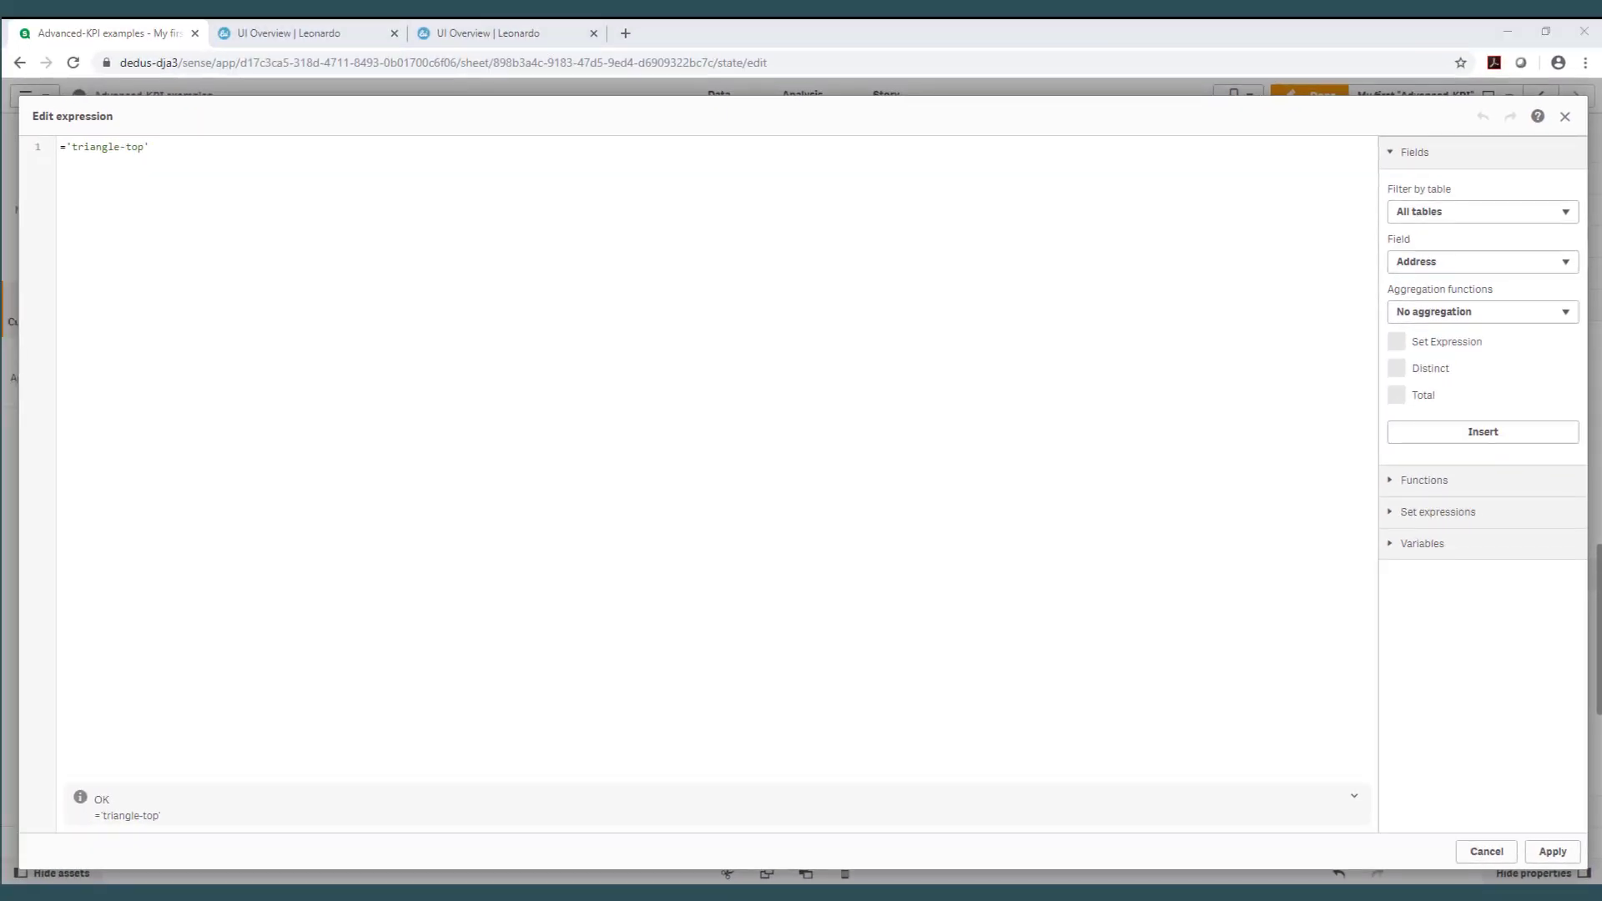
pyautogui.hotkey('ctrl', 'a')
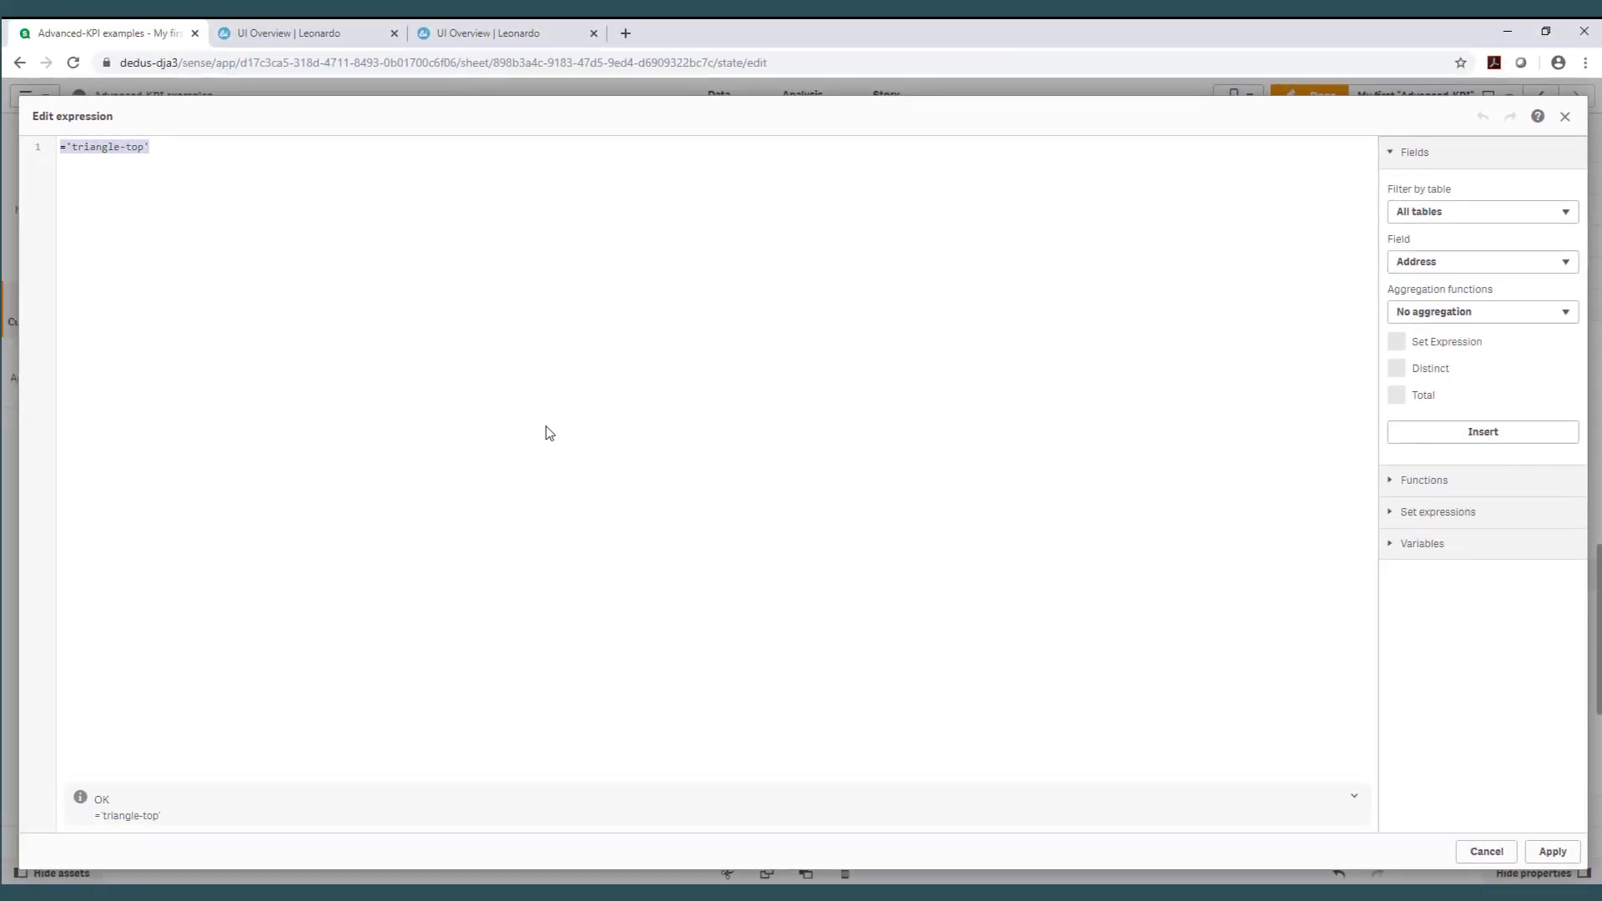
pyautogui.write("=if(     num(sum({<[OrderDate.autoCalendar.Year] = {'2016'}>}COS),'#,##0 €')     >     num(sum({<[OrderDate.autoCalendar.Year] = {'2015'}>}COS),'#,##0 €'),     'triangle-top','triangle-bottom'     )")
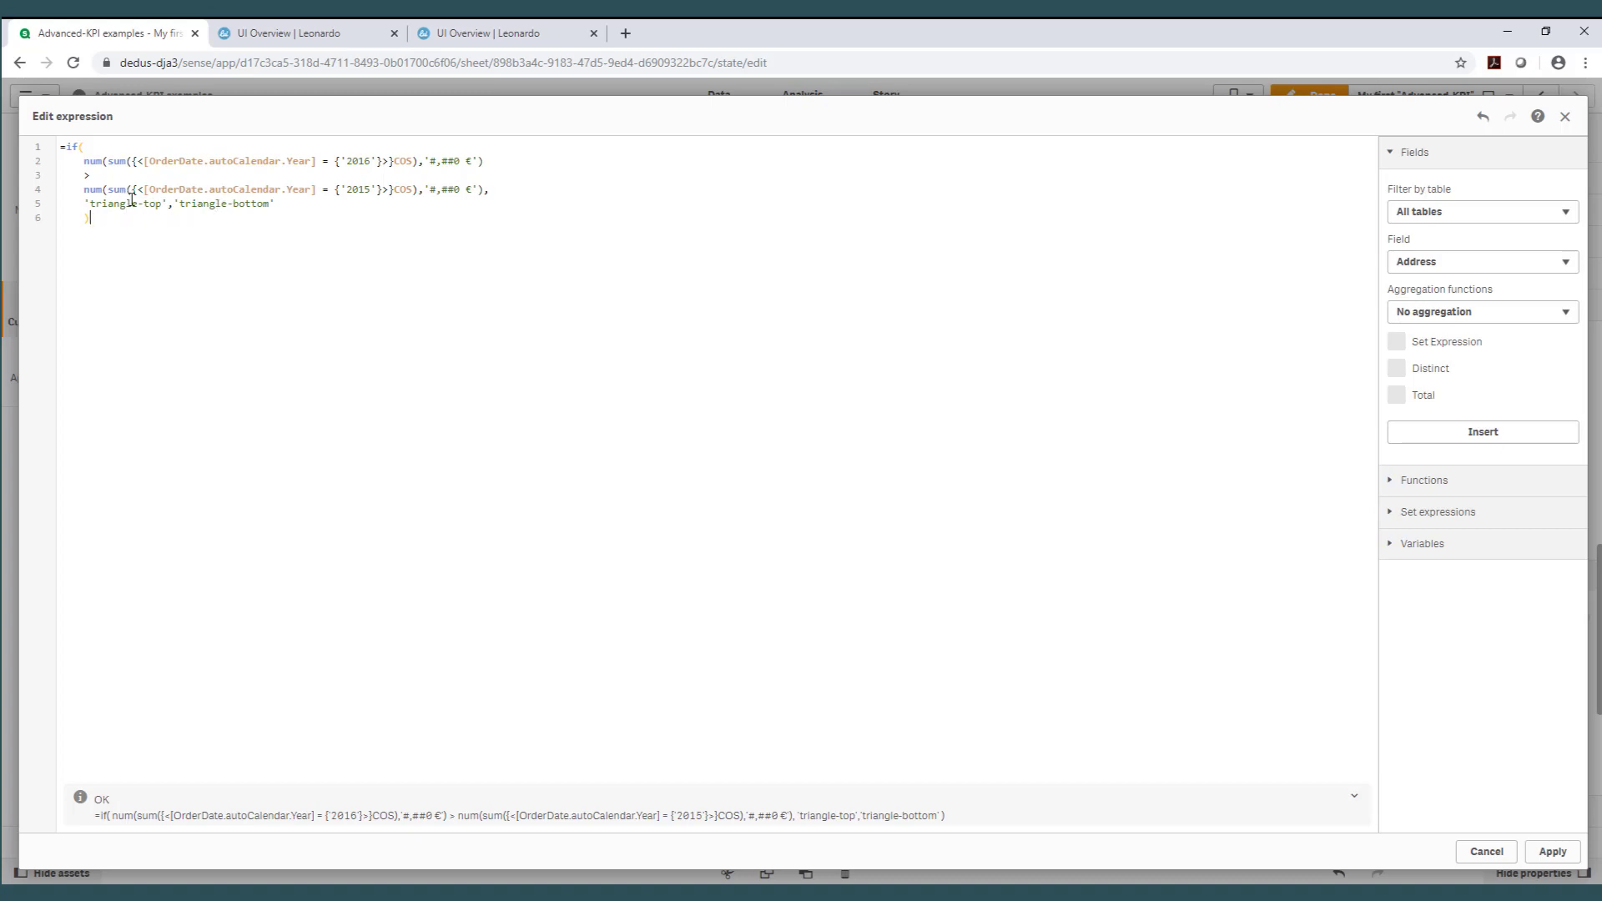
pyautogui.click(1550, 855)
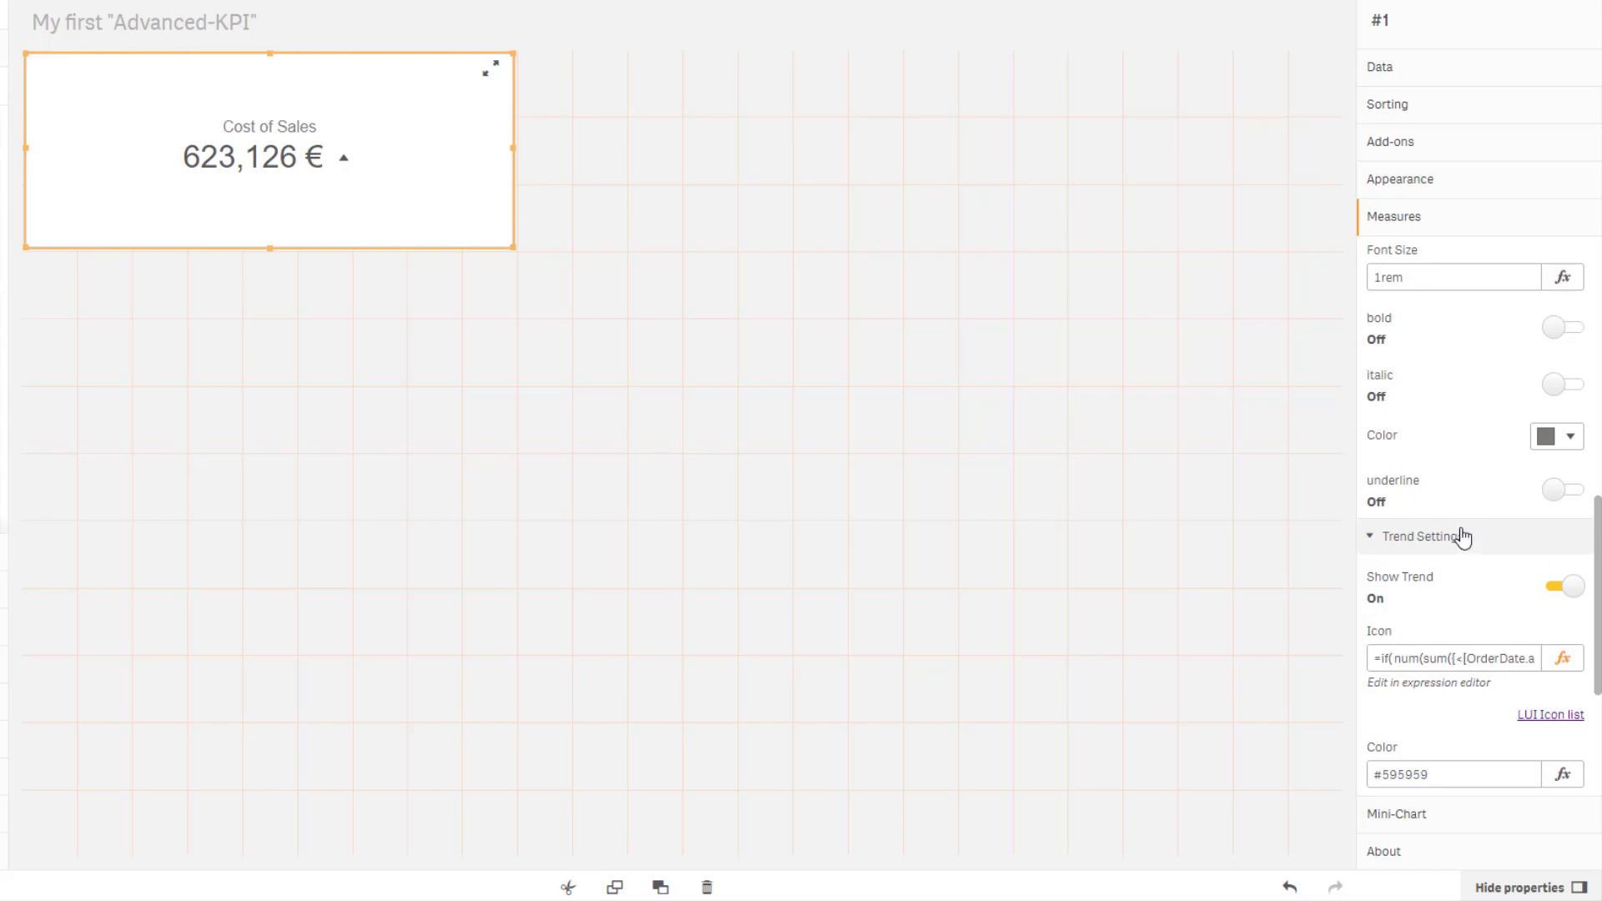
# Set the trend color to an if-expression returning green() when 2016 Cost of Sales exceeds 2015, else lightred().
pyautogui.scroll(-3, 1465, 647)
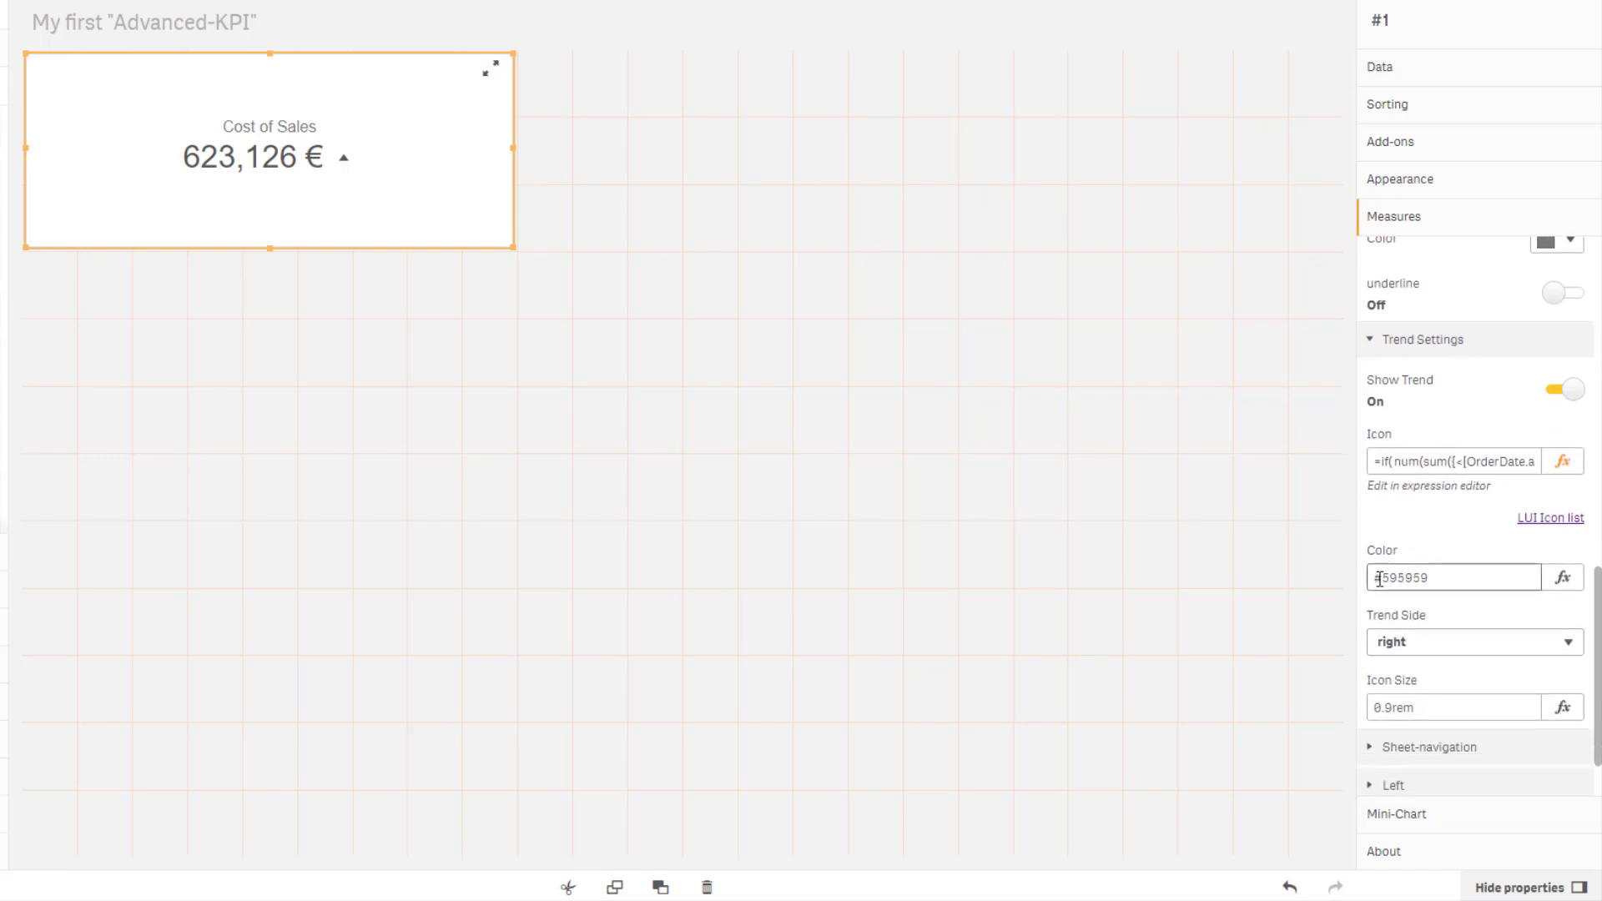
pyautogui.click(1563, 577)
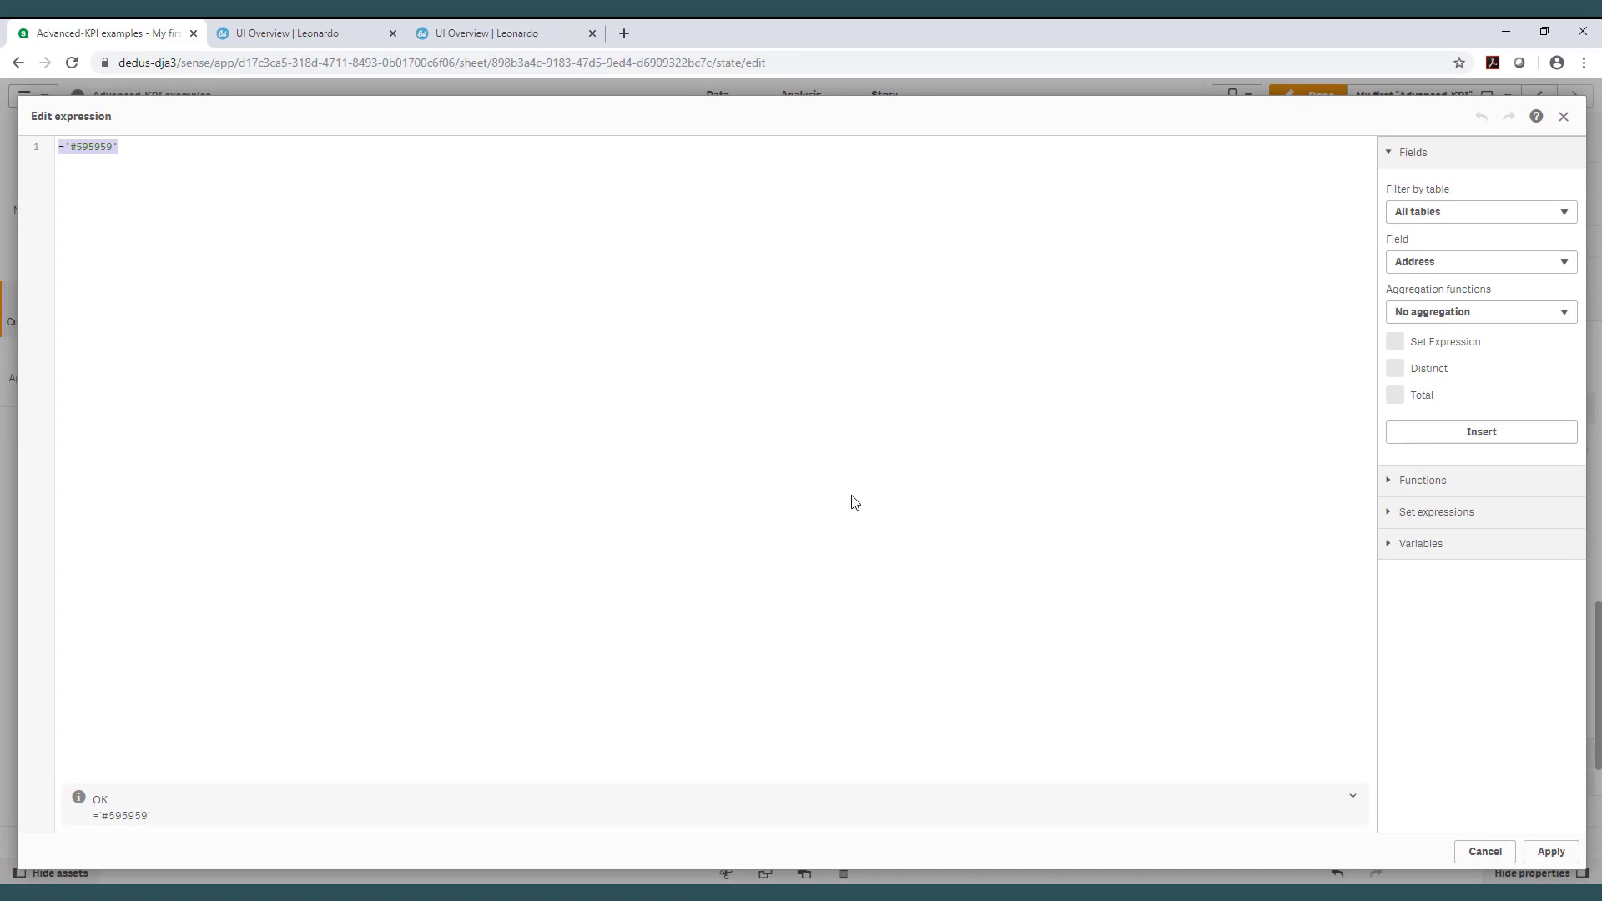
pyautogui.write("=if(     num(sum({<[OrderDate.autoCalendar.Year] = {'2016'}>}COS),'#,##0 €')     >     num(sum({<[OrderDate.autoCalendar.Year] = {'2015'}>}COS),'#,##0 €'),     green(),lightred()     )")
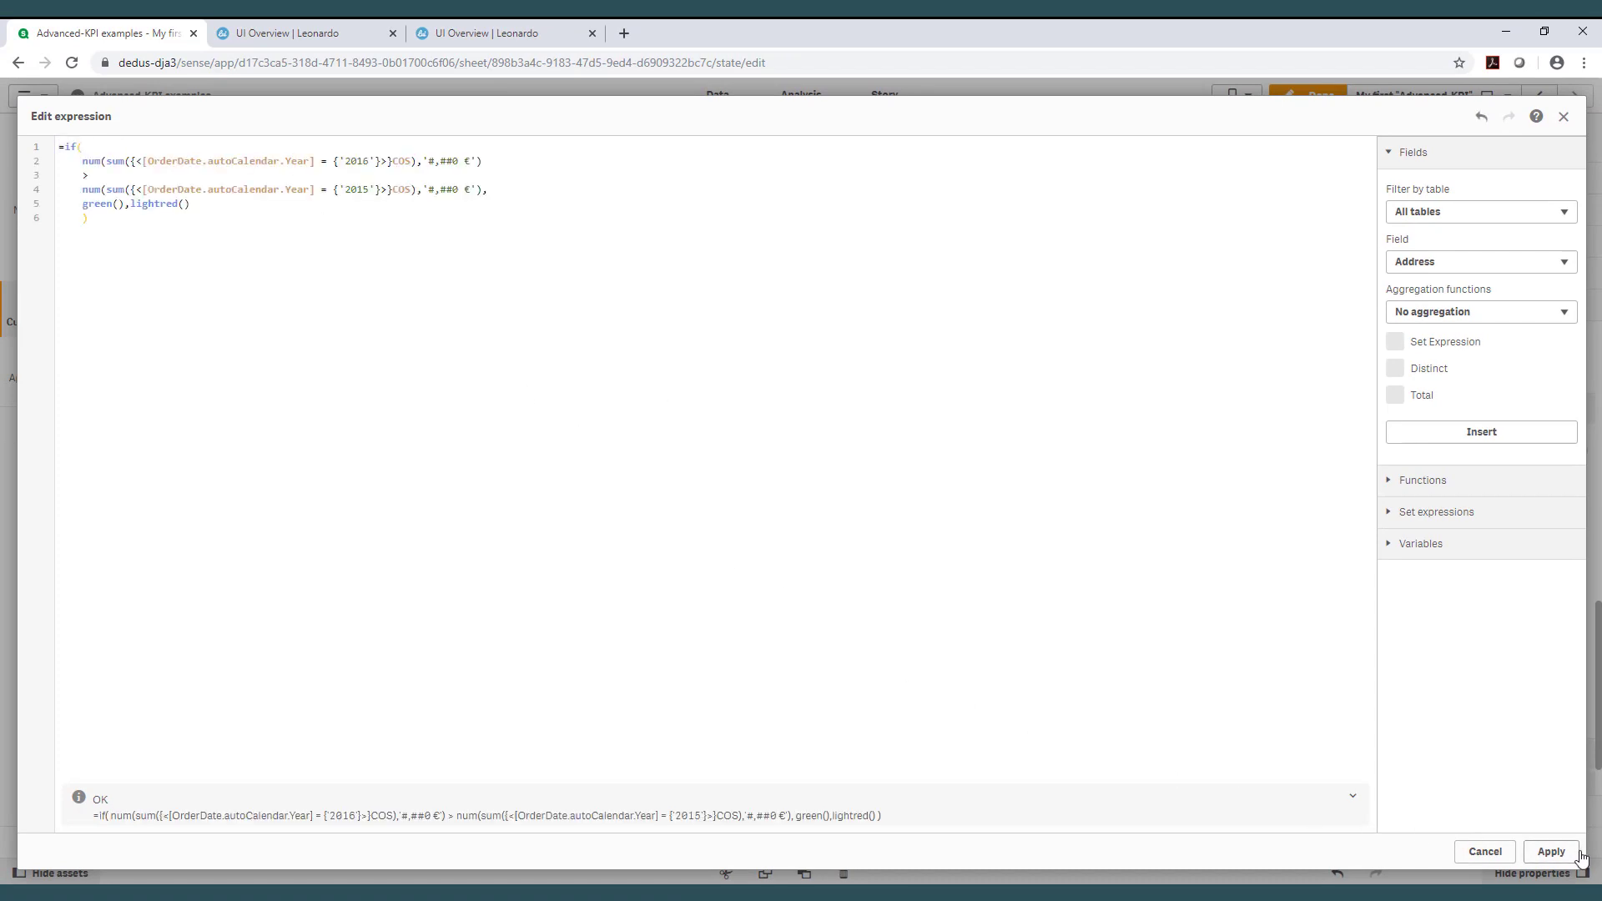
pyautogui.click(1552, 851)
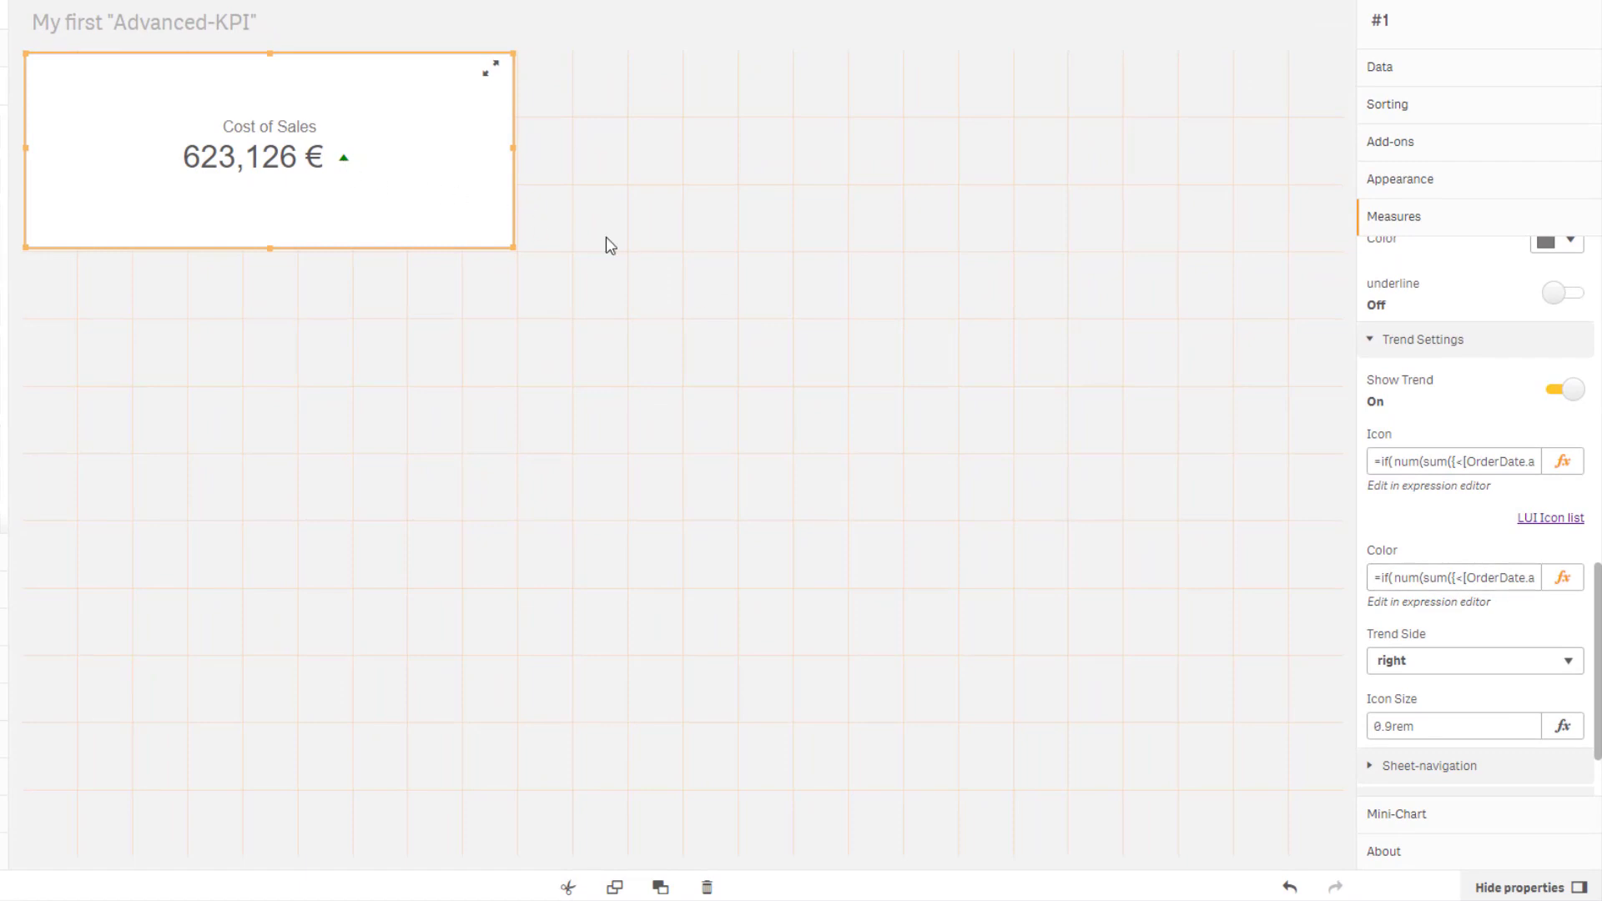
# Turn on the object background and set its color to yellow.
pyautogui.scroll(-1, 1436, 584)
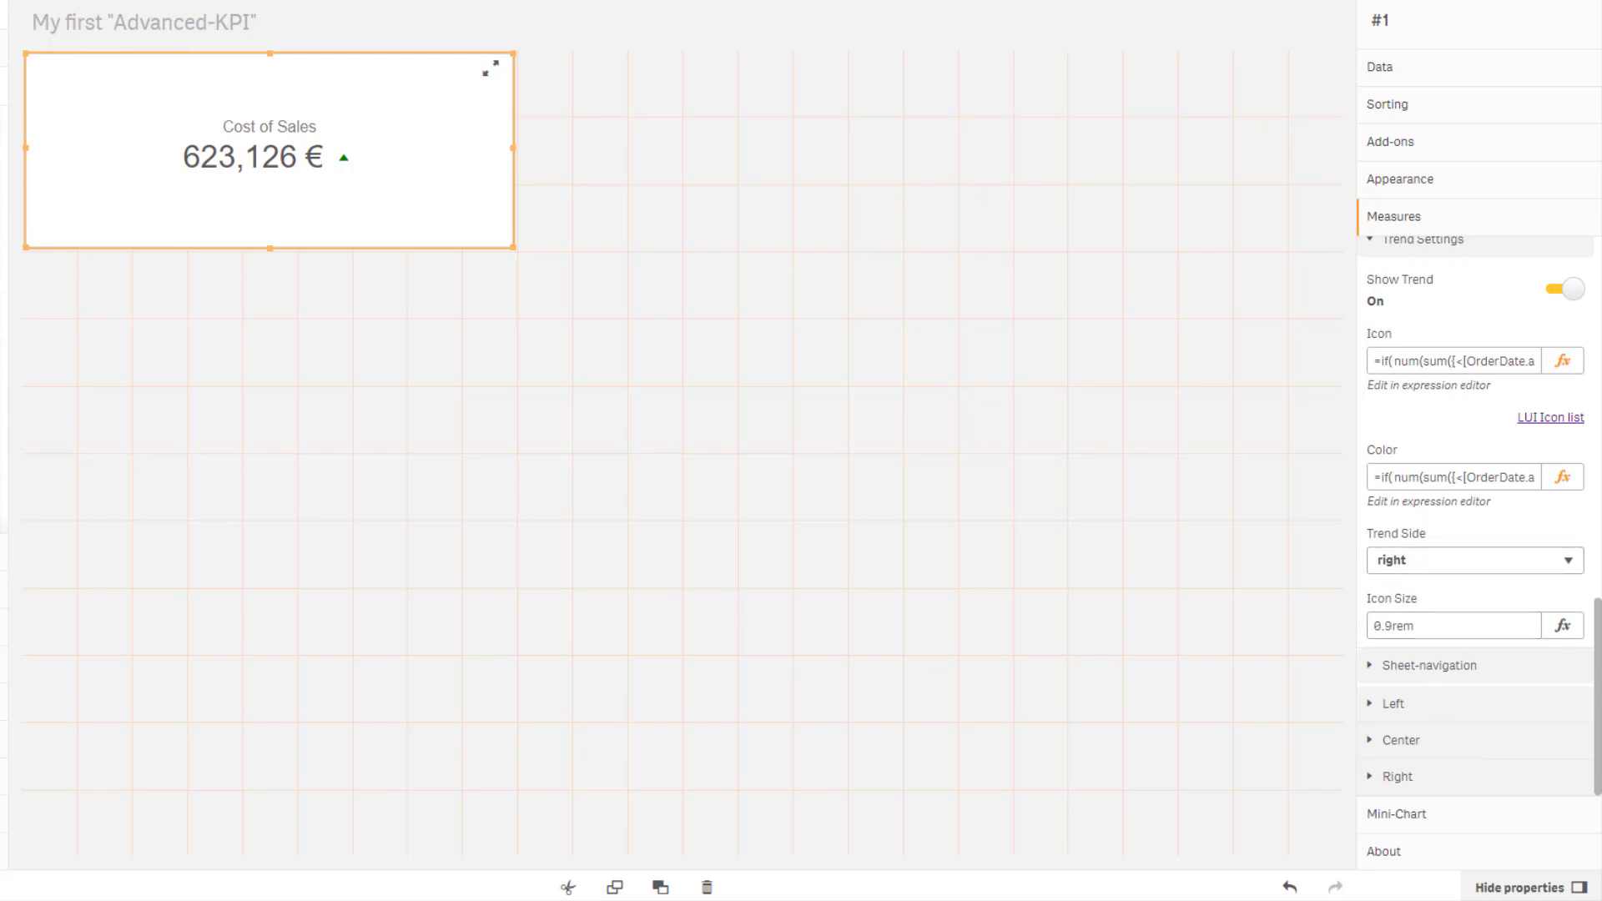
pyautogui.click(1401, 183)
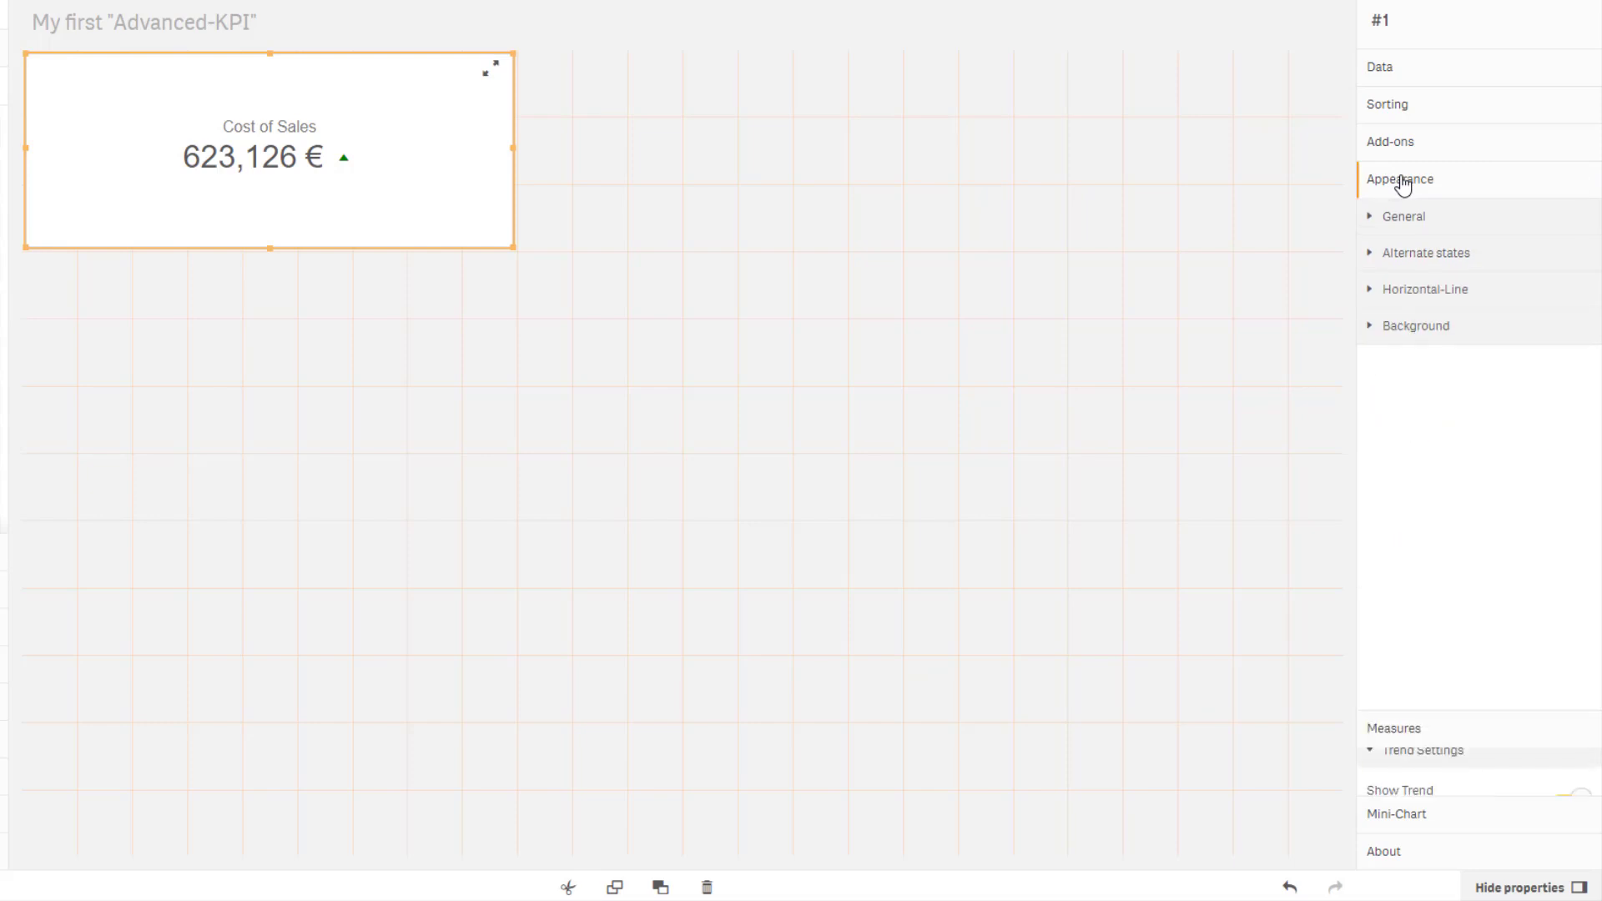
pyautogui.click(1378, 328)
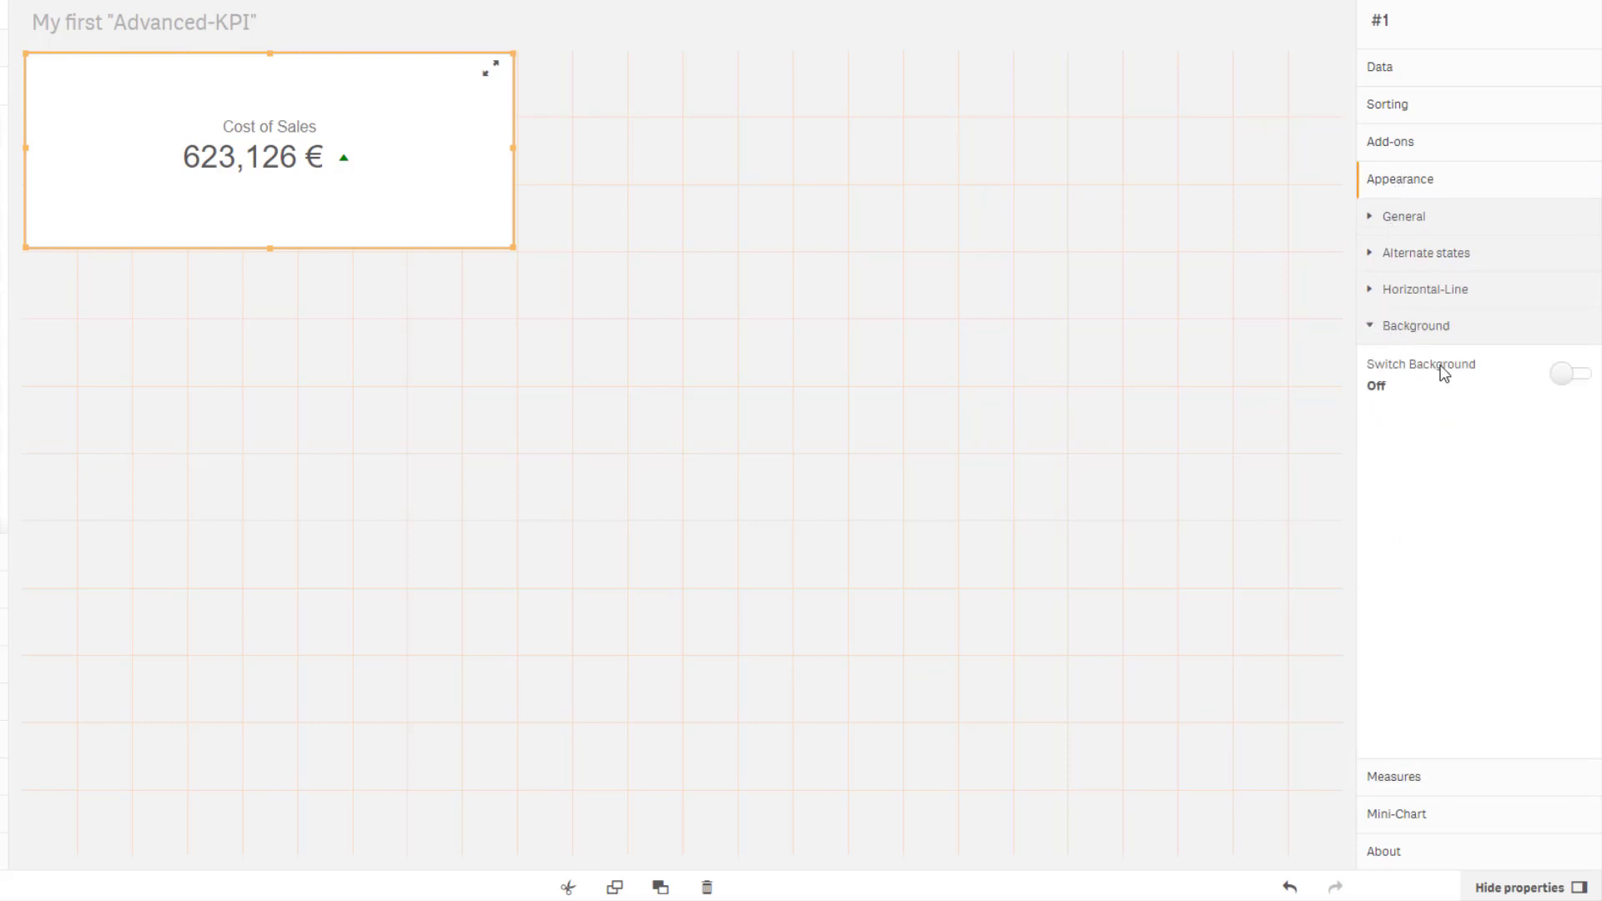
pyautogui.click(1564, 380)
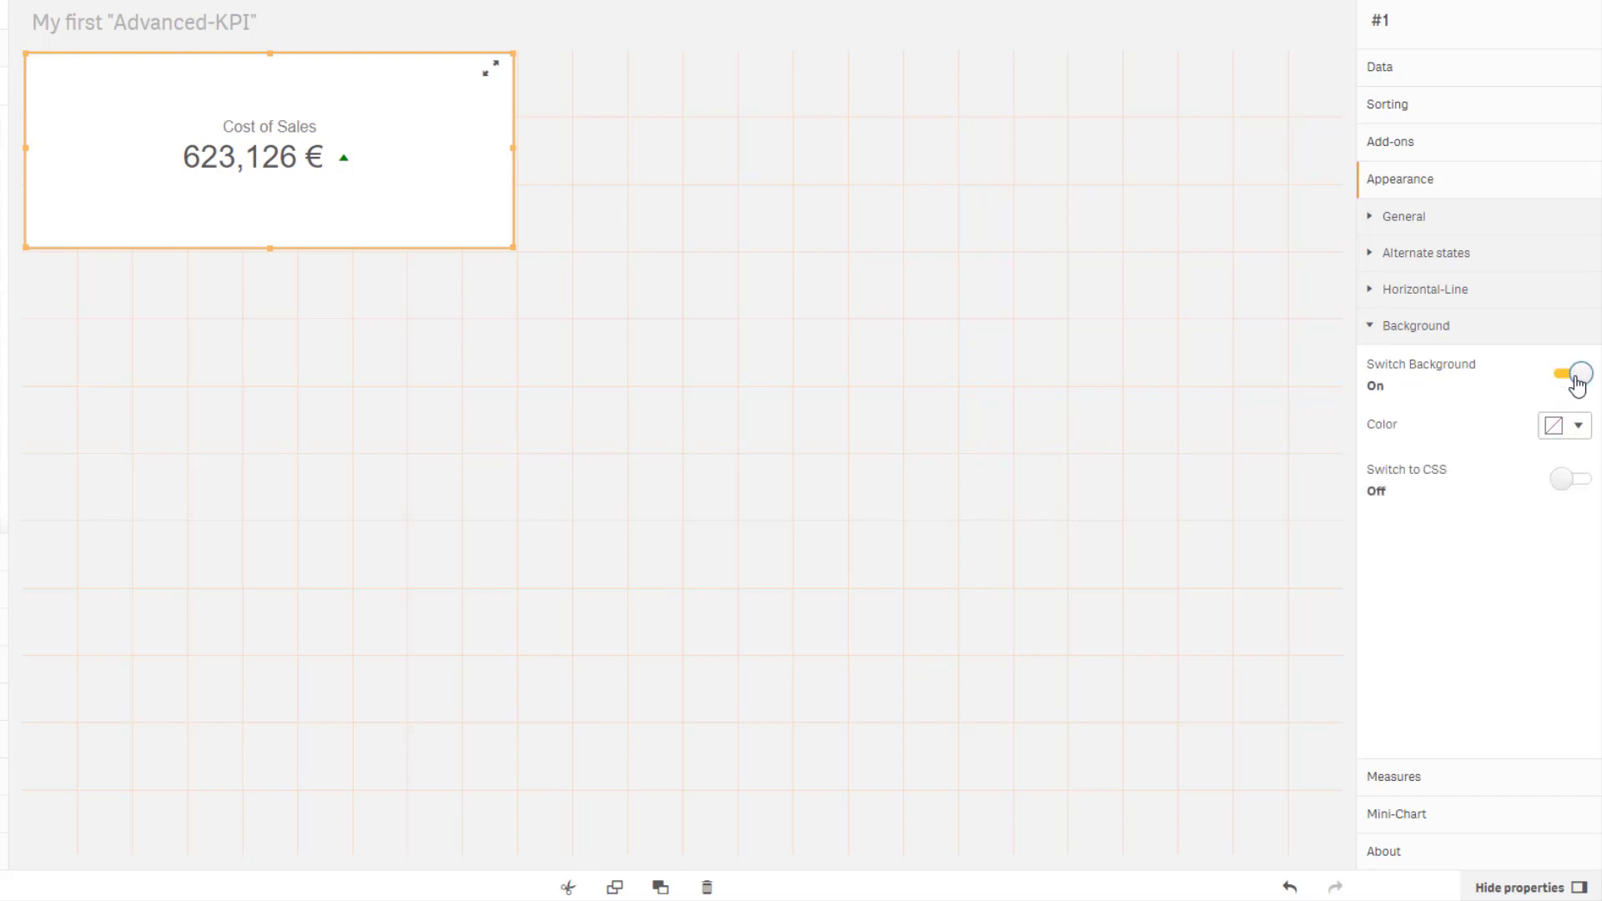
pyautogui.click(1588, 441)
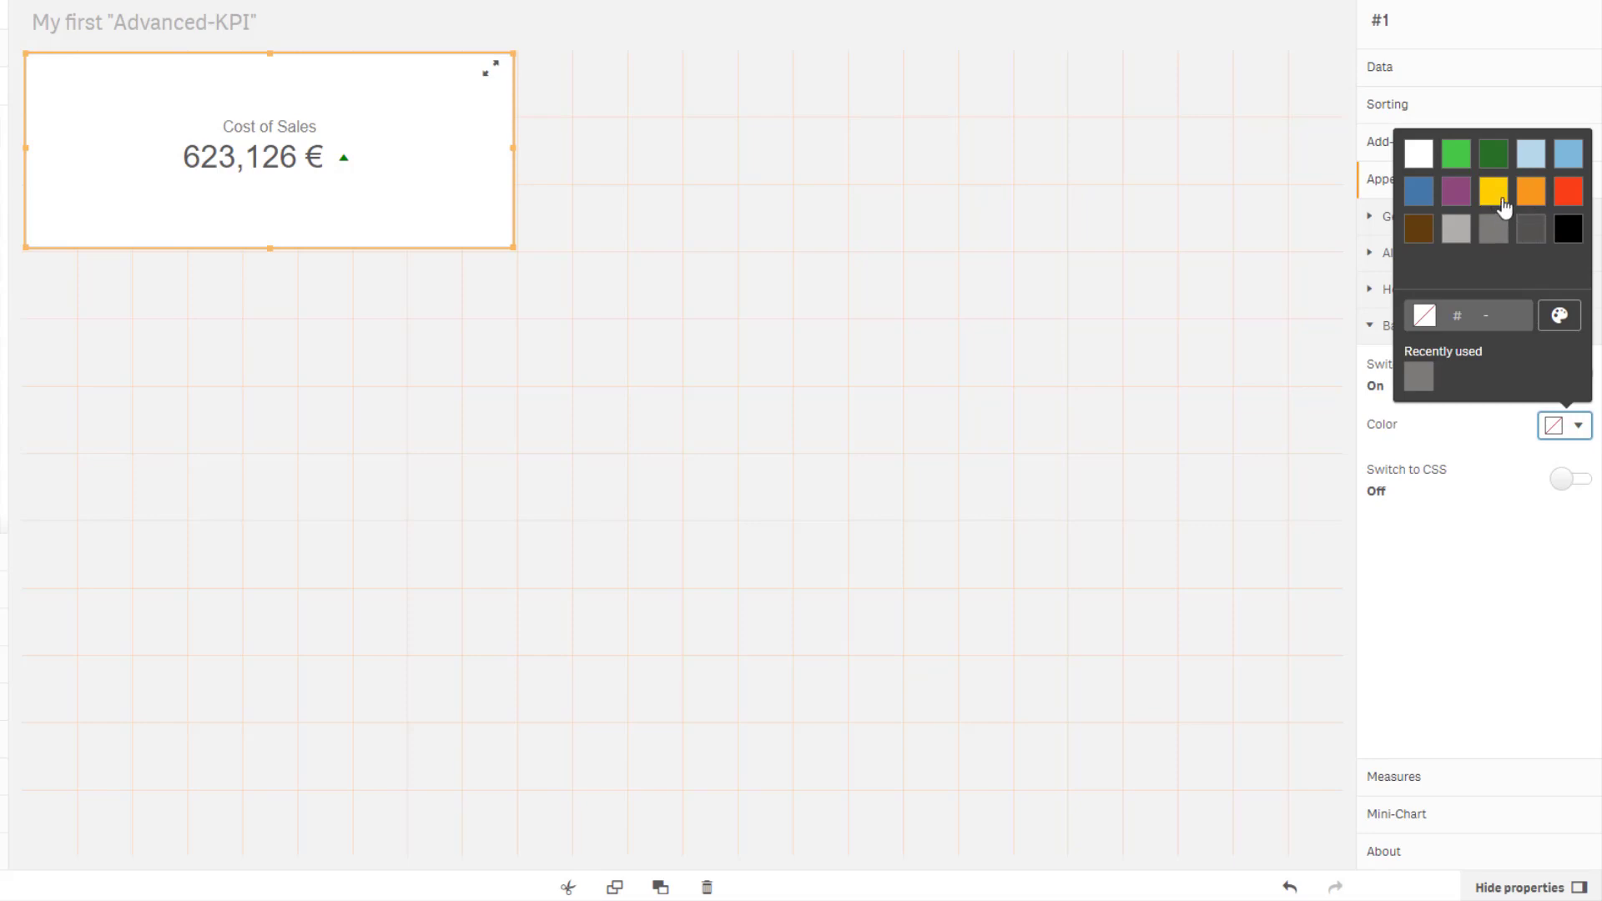
pyautogui.click(1496, 200)
pyautogui.click(1506, 591)
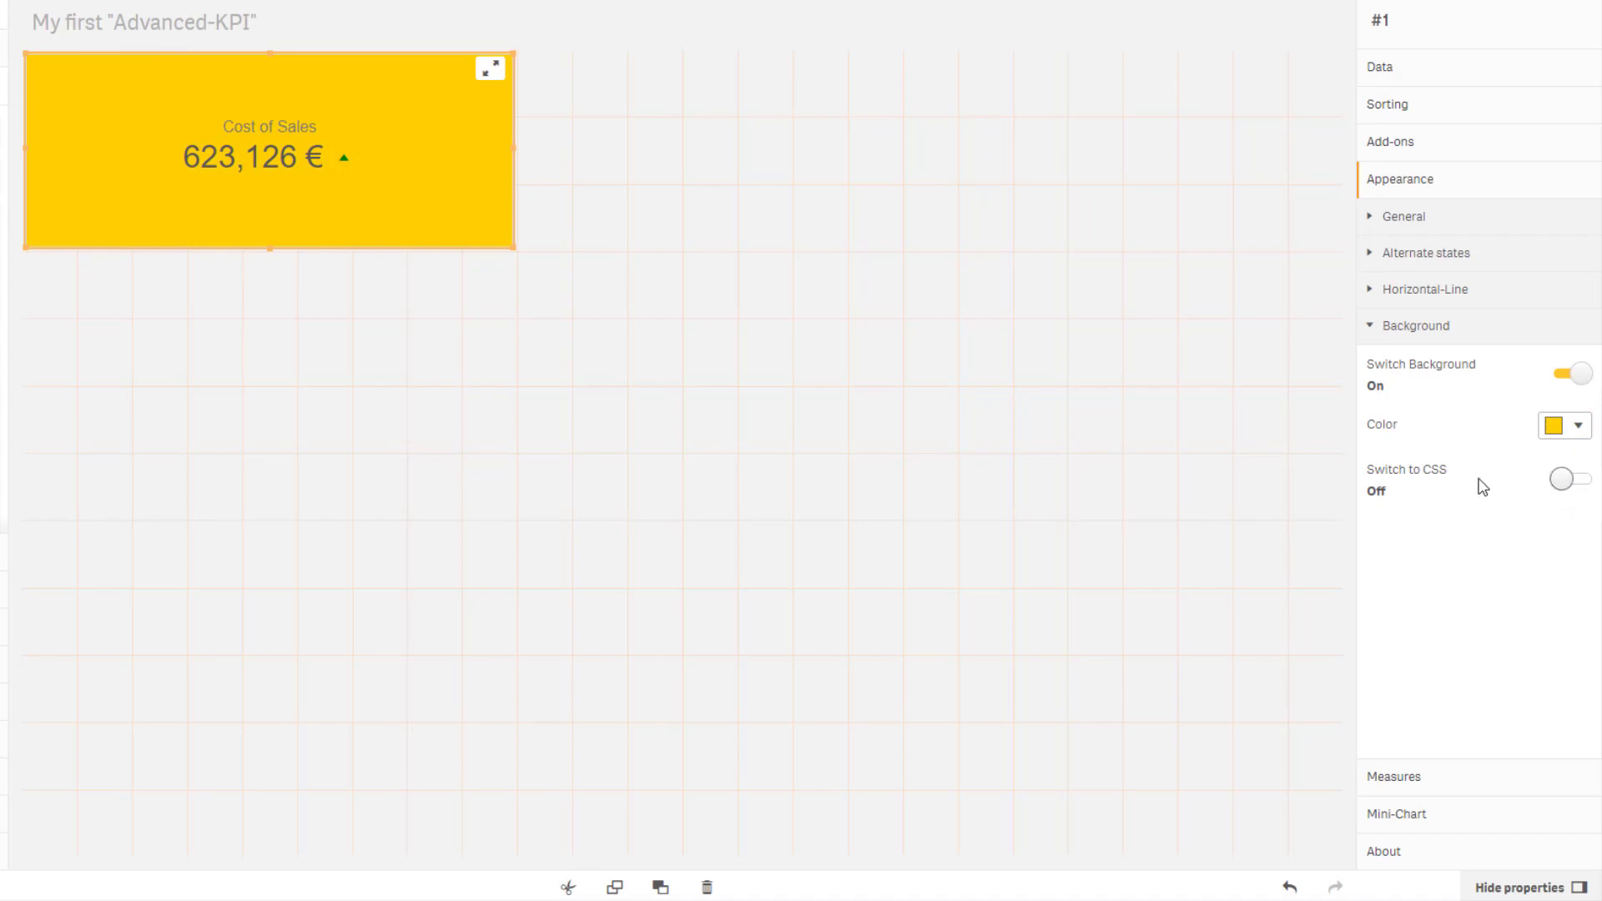
# Turn on Switch to CSS and define a background-image linear-gradient(141deg, #9fb8ad 0%, #1fc8db 51%, #2cb5e8 75%).
pyautogui.click(1564, 485)
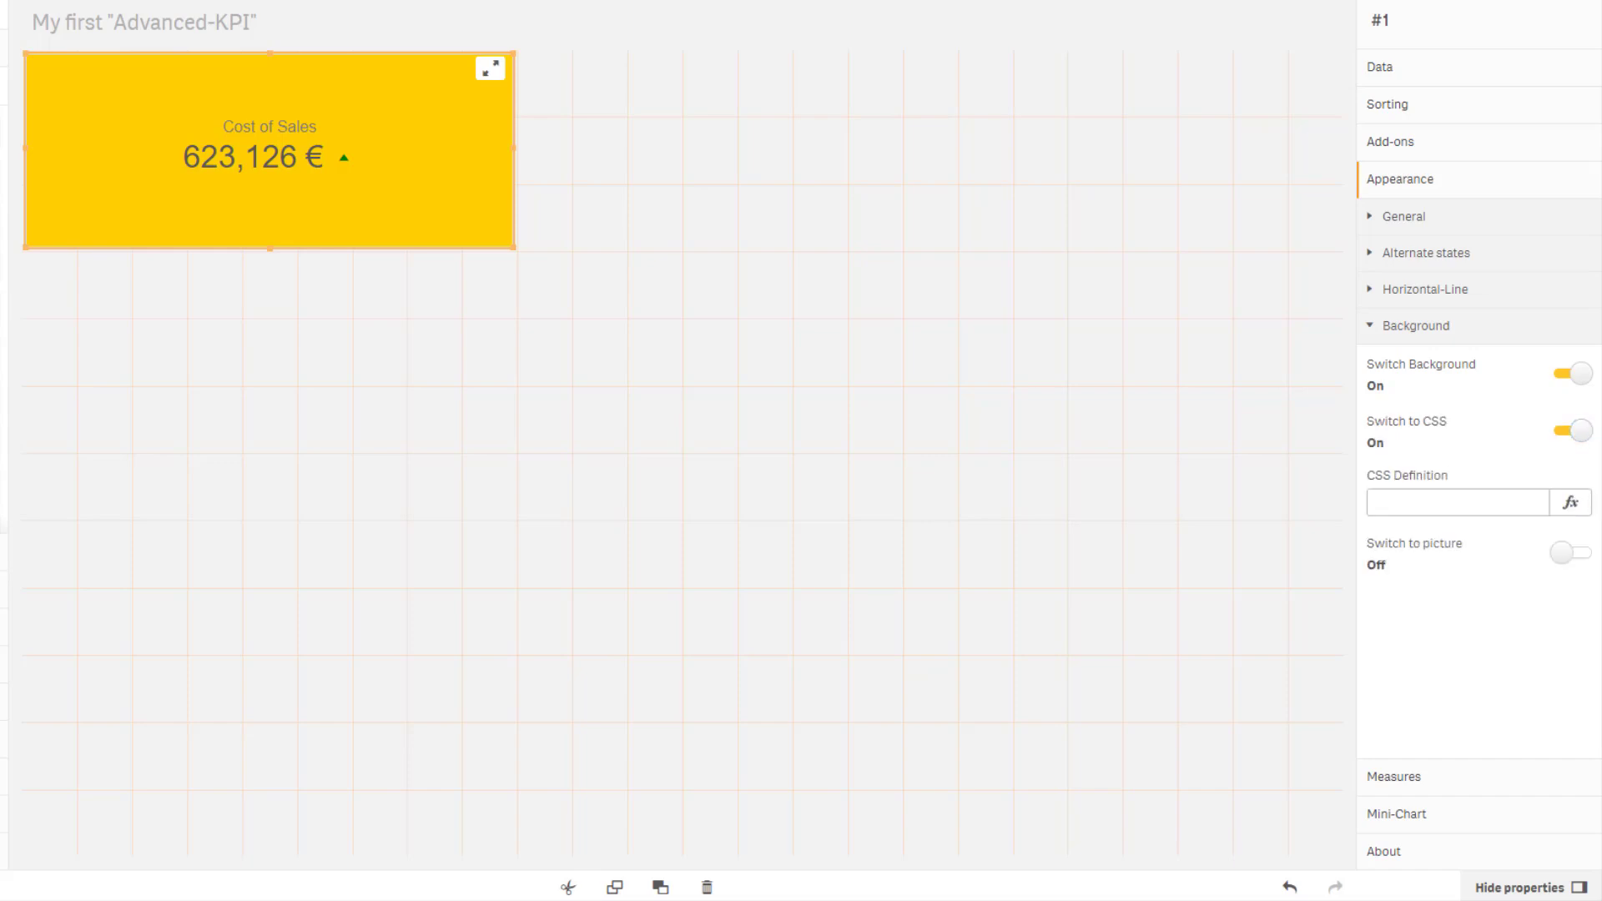
pyautogui.click(1576, 509)
pyautogui.write('=\'{"background-image": "linear-gradient(141deg, #9fb8ad 0%, #1fc8db 51%, #2cb5e8 75%)"}\'')
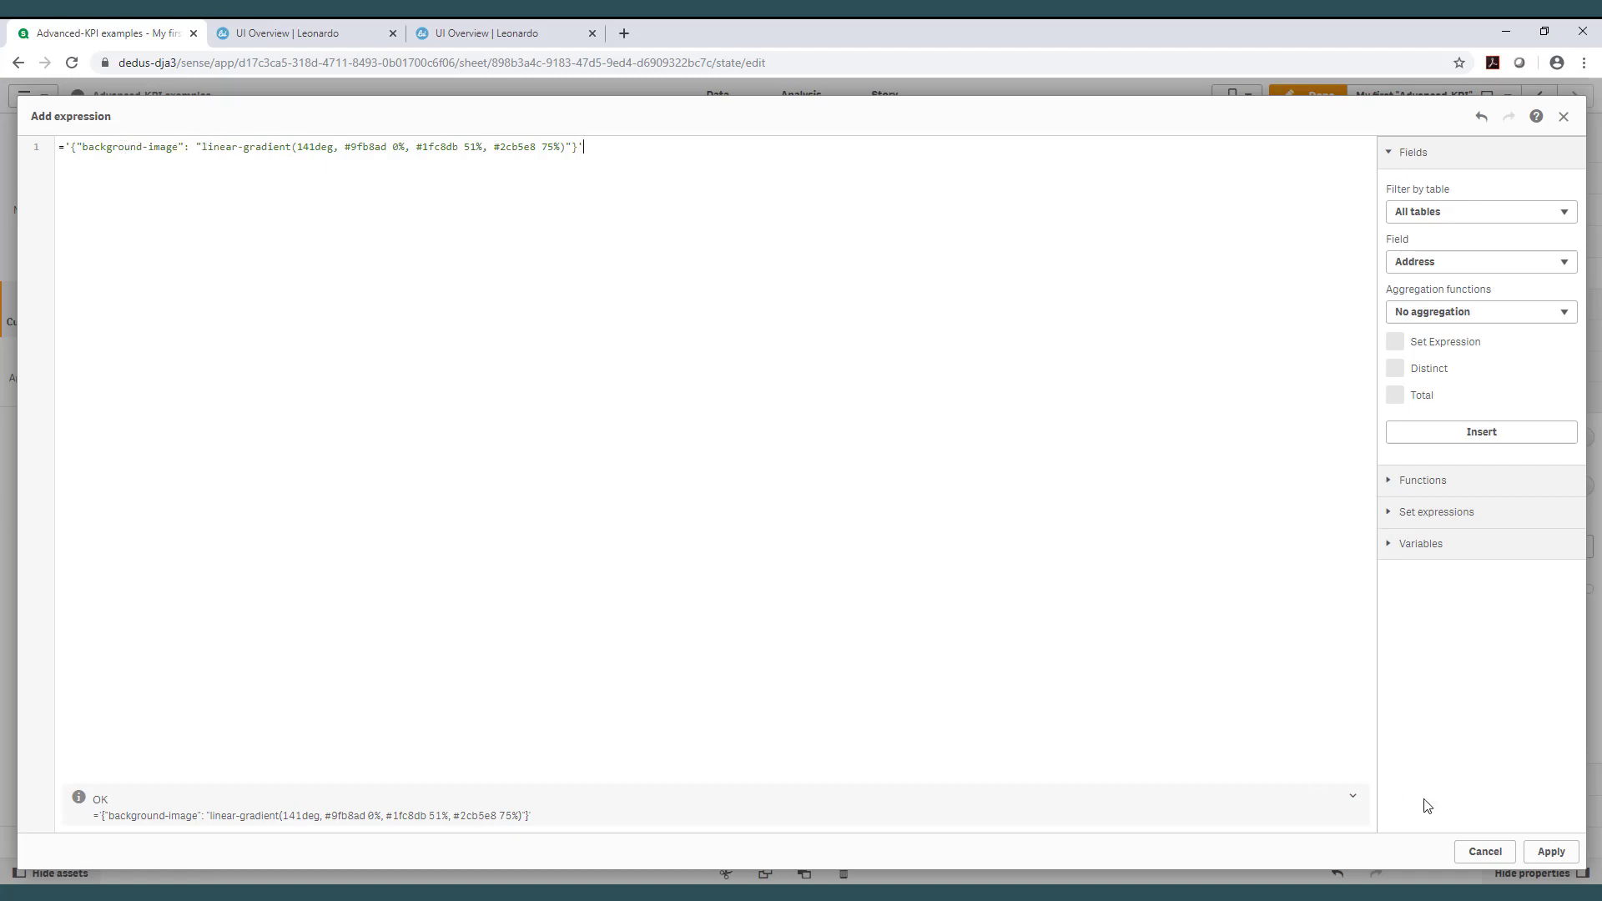
pyautogui.click(1549, 851)
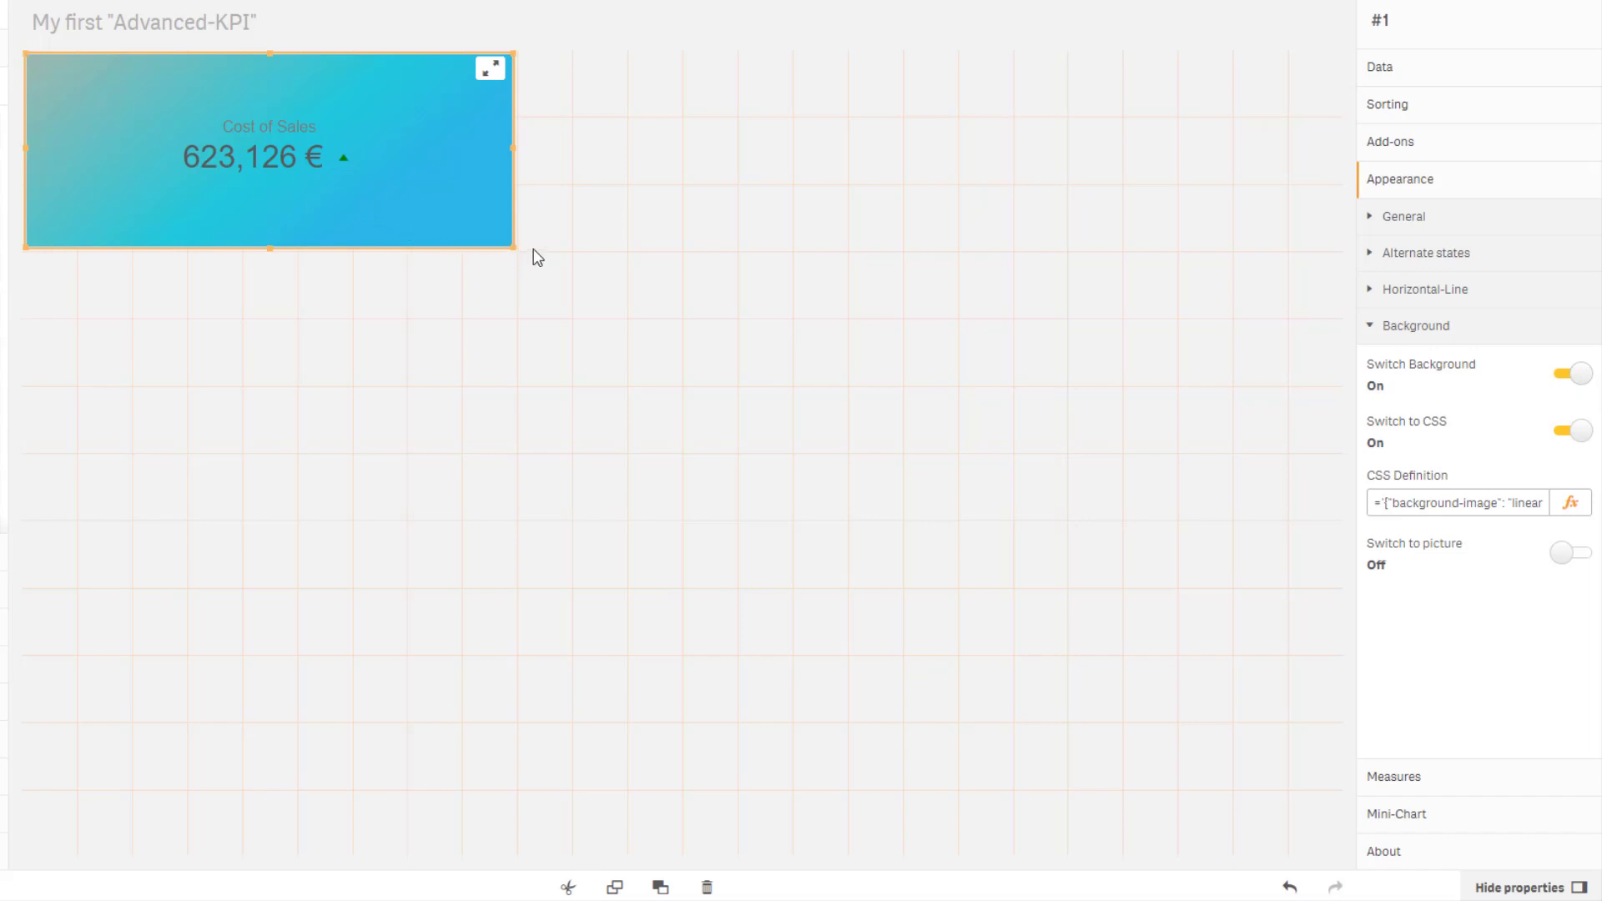
# Turn on Switch to picture and insert the image 90059.jpg as the background picture.
pyautogui.click(1558, 559)
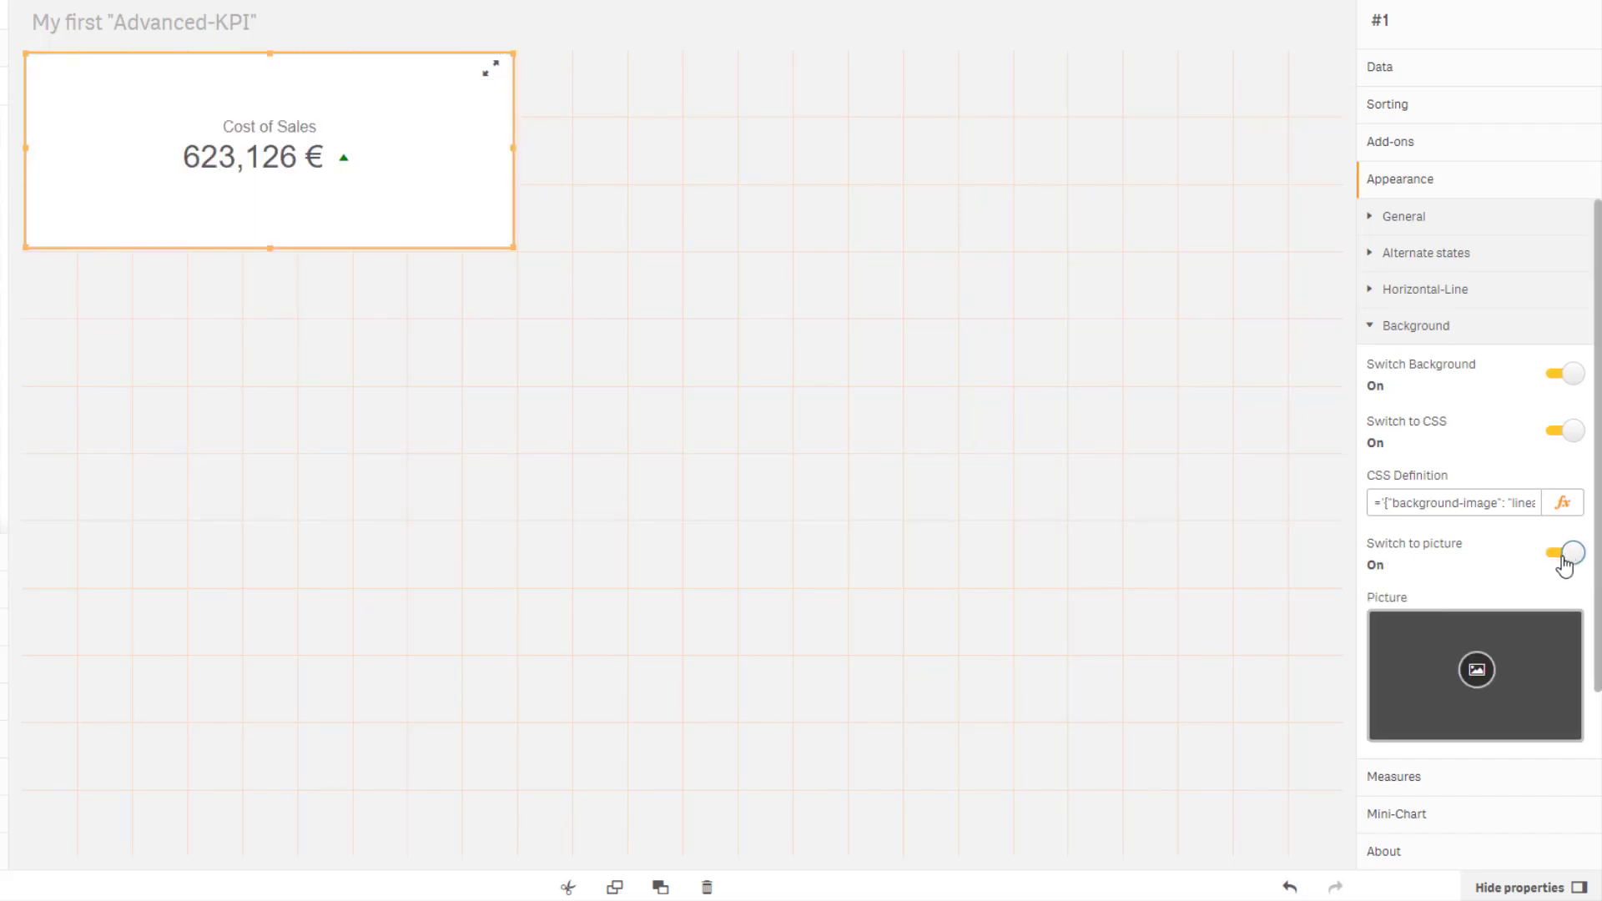
pyautogui.click(1476, 678)
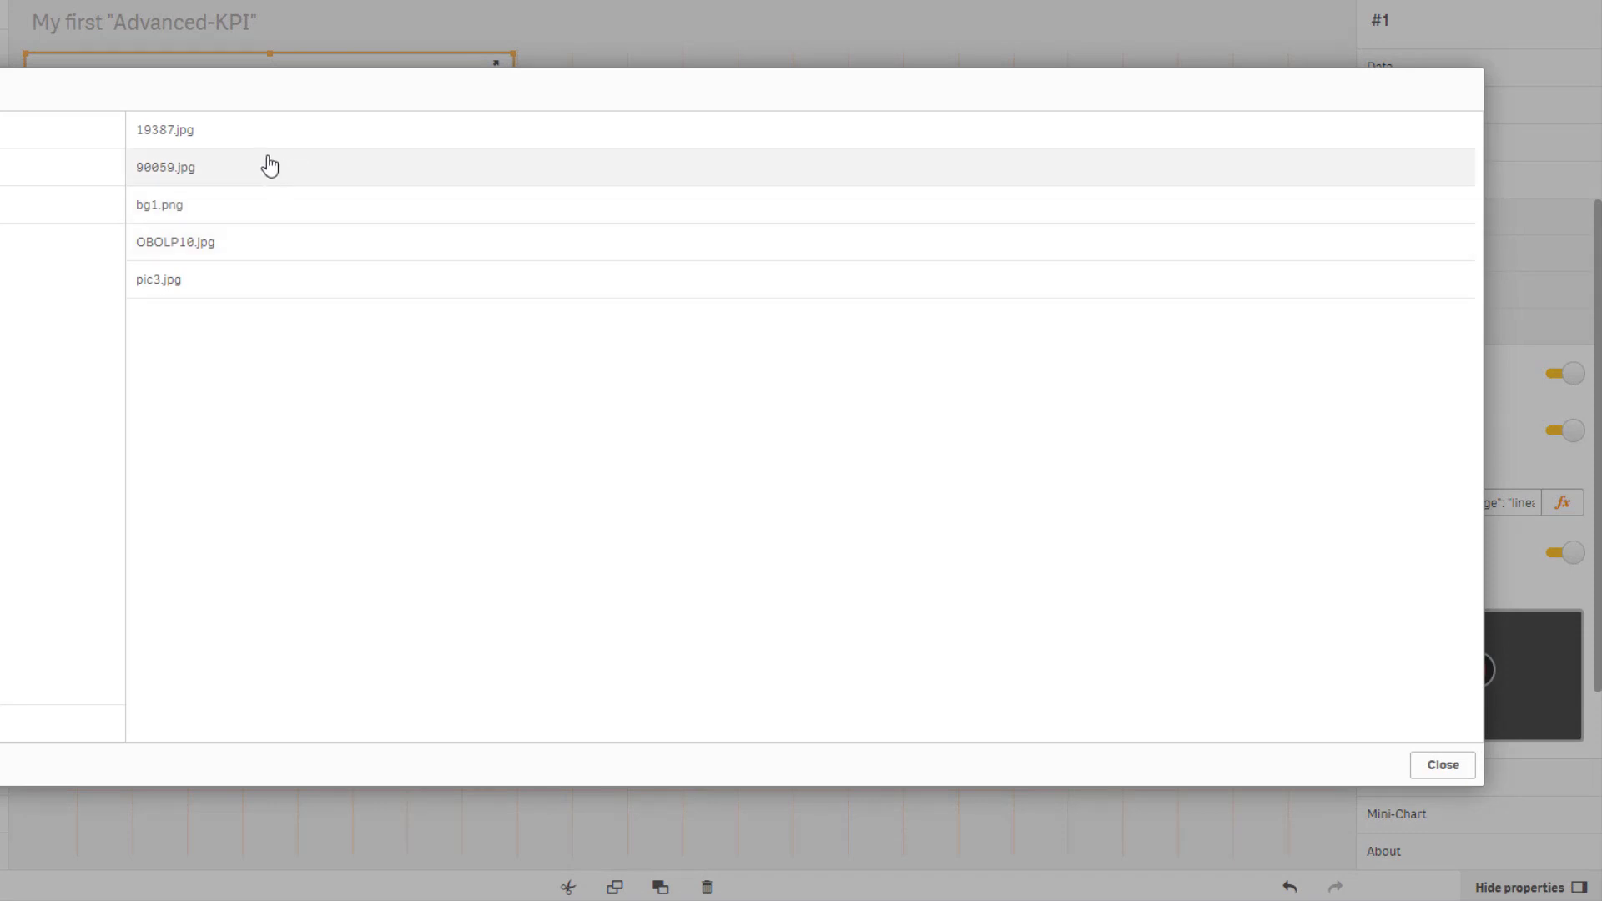
pyautogui.click(197, 172)
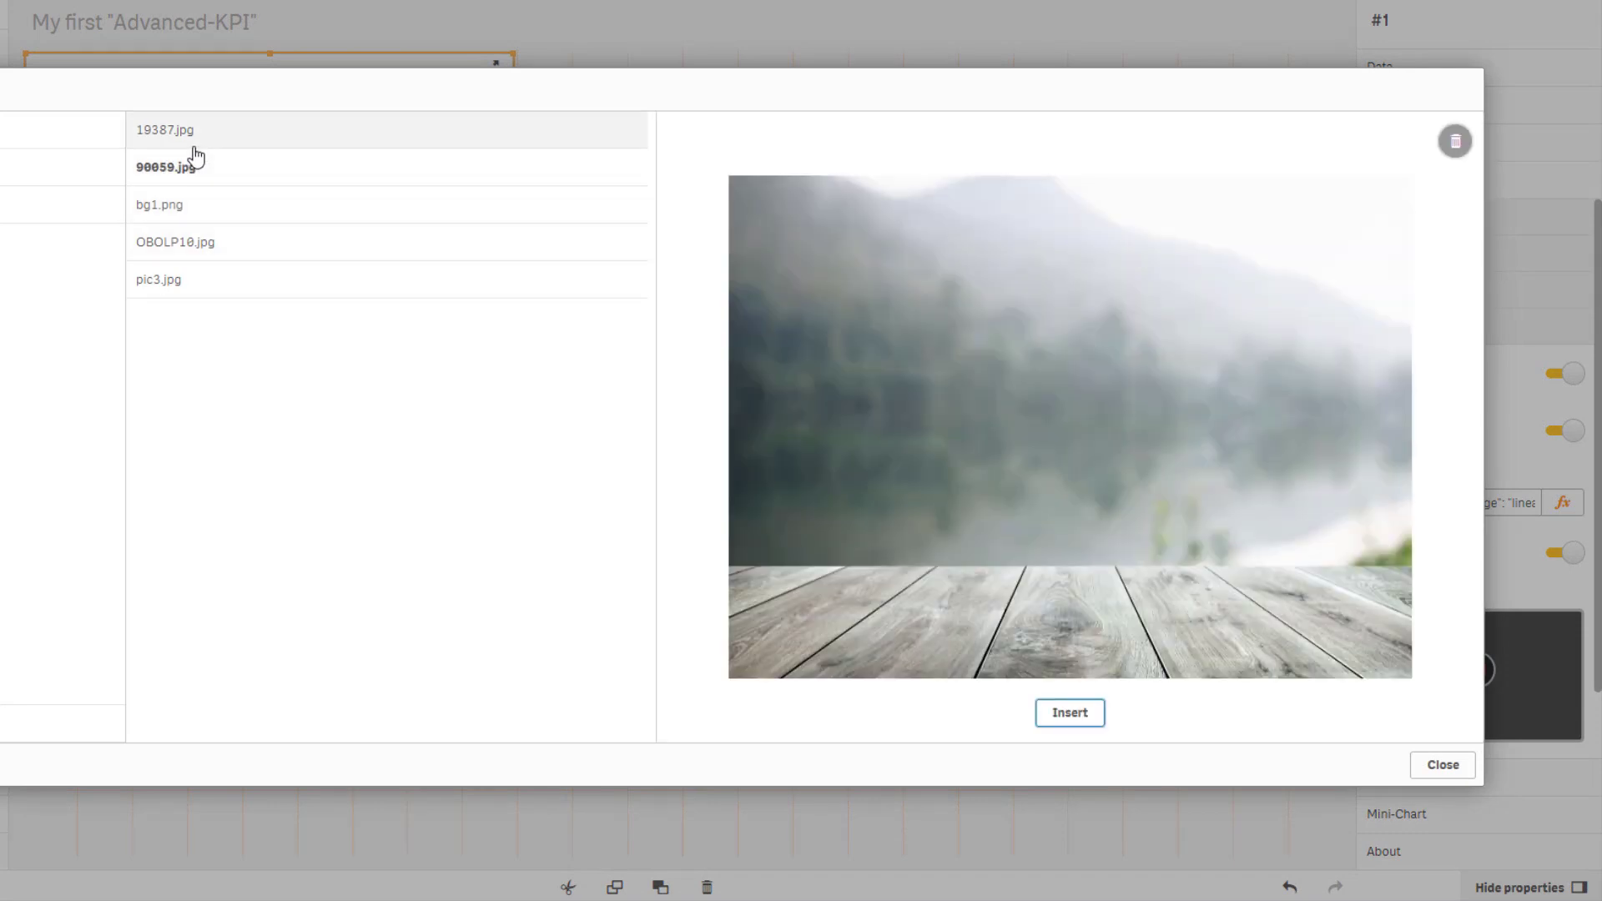
pyautogui.click(1071, 714)
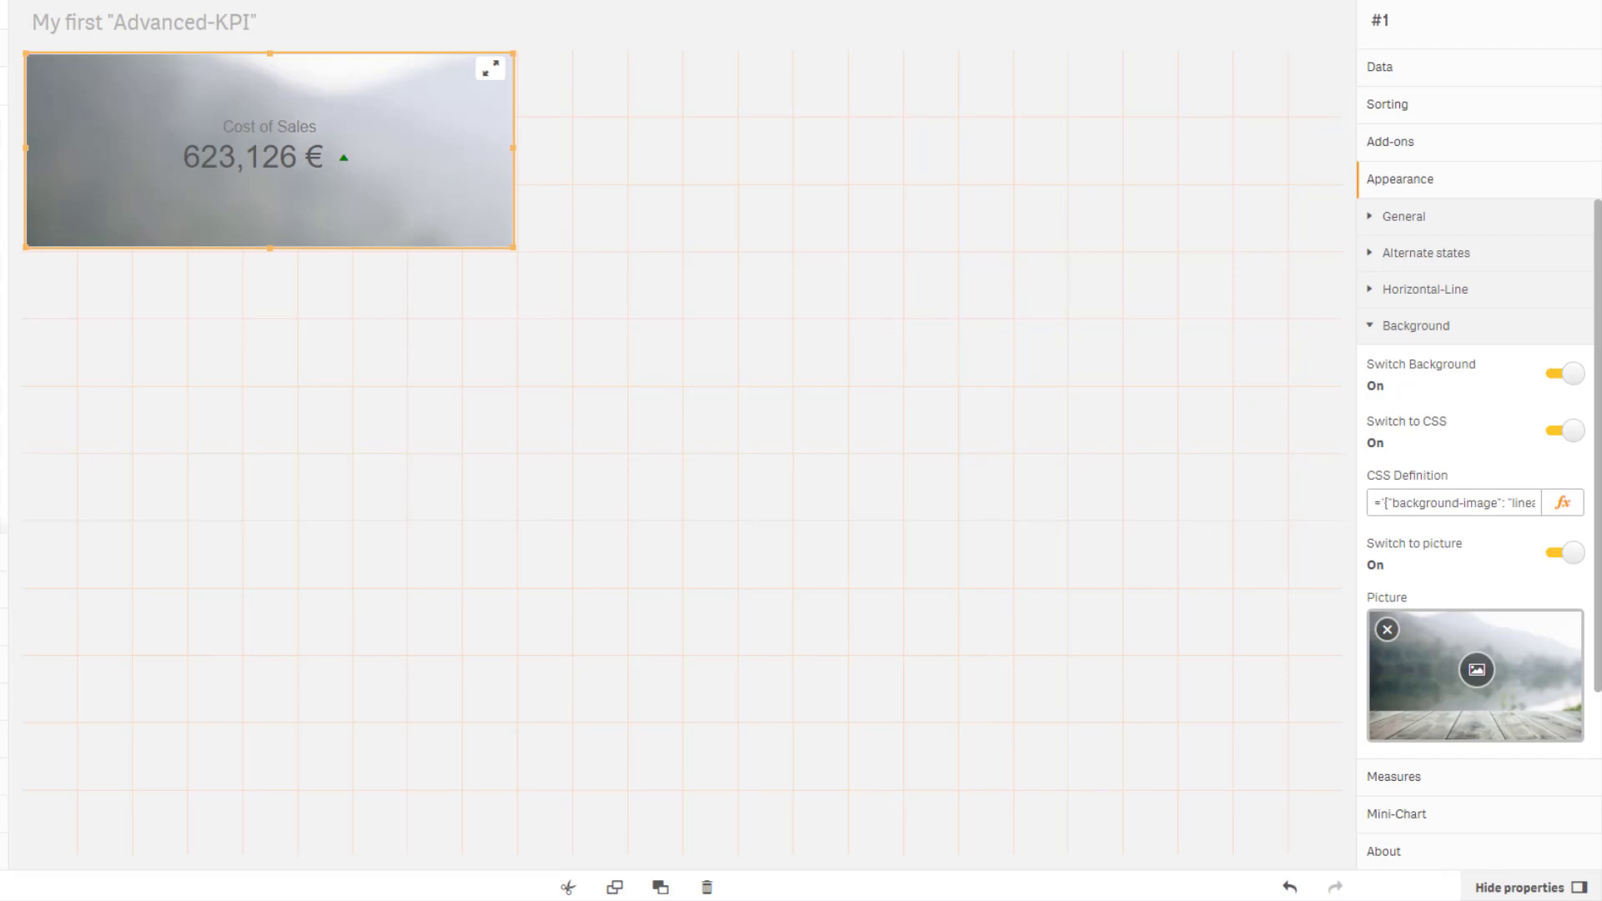
# Replace the CSS definition with background-size cover, background-position bottom and opacity 0.3.
pyautogui.click(1561, 505)
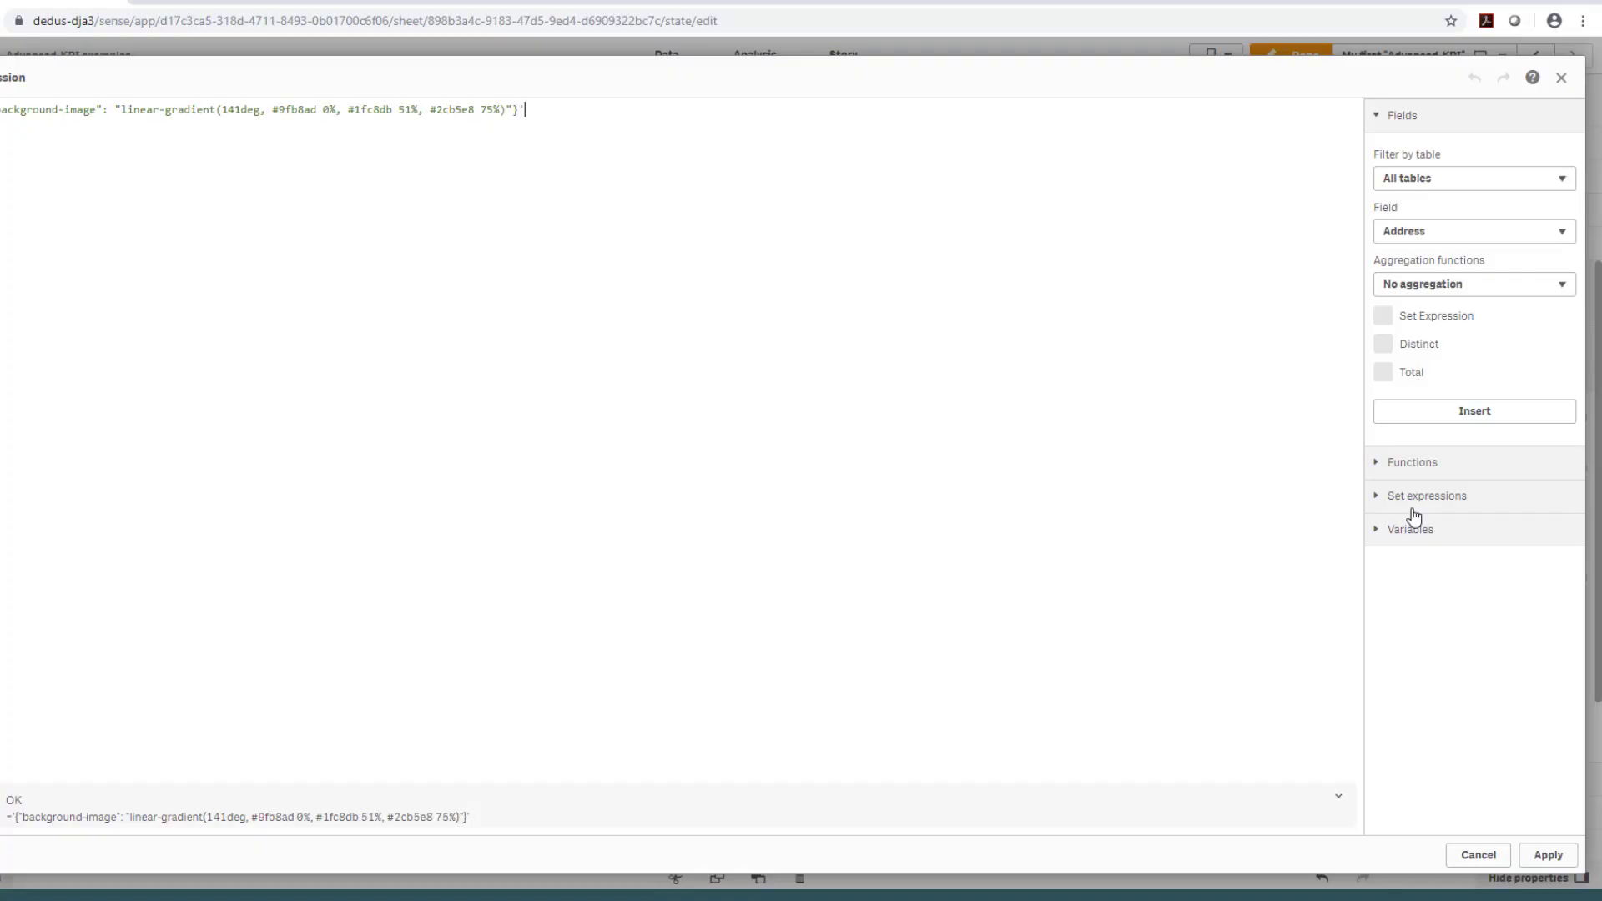
pyautogui.write('=\'{"background-size" : "cover", "background-position" : "bottom" , "opacity" : "0.3"}\'')
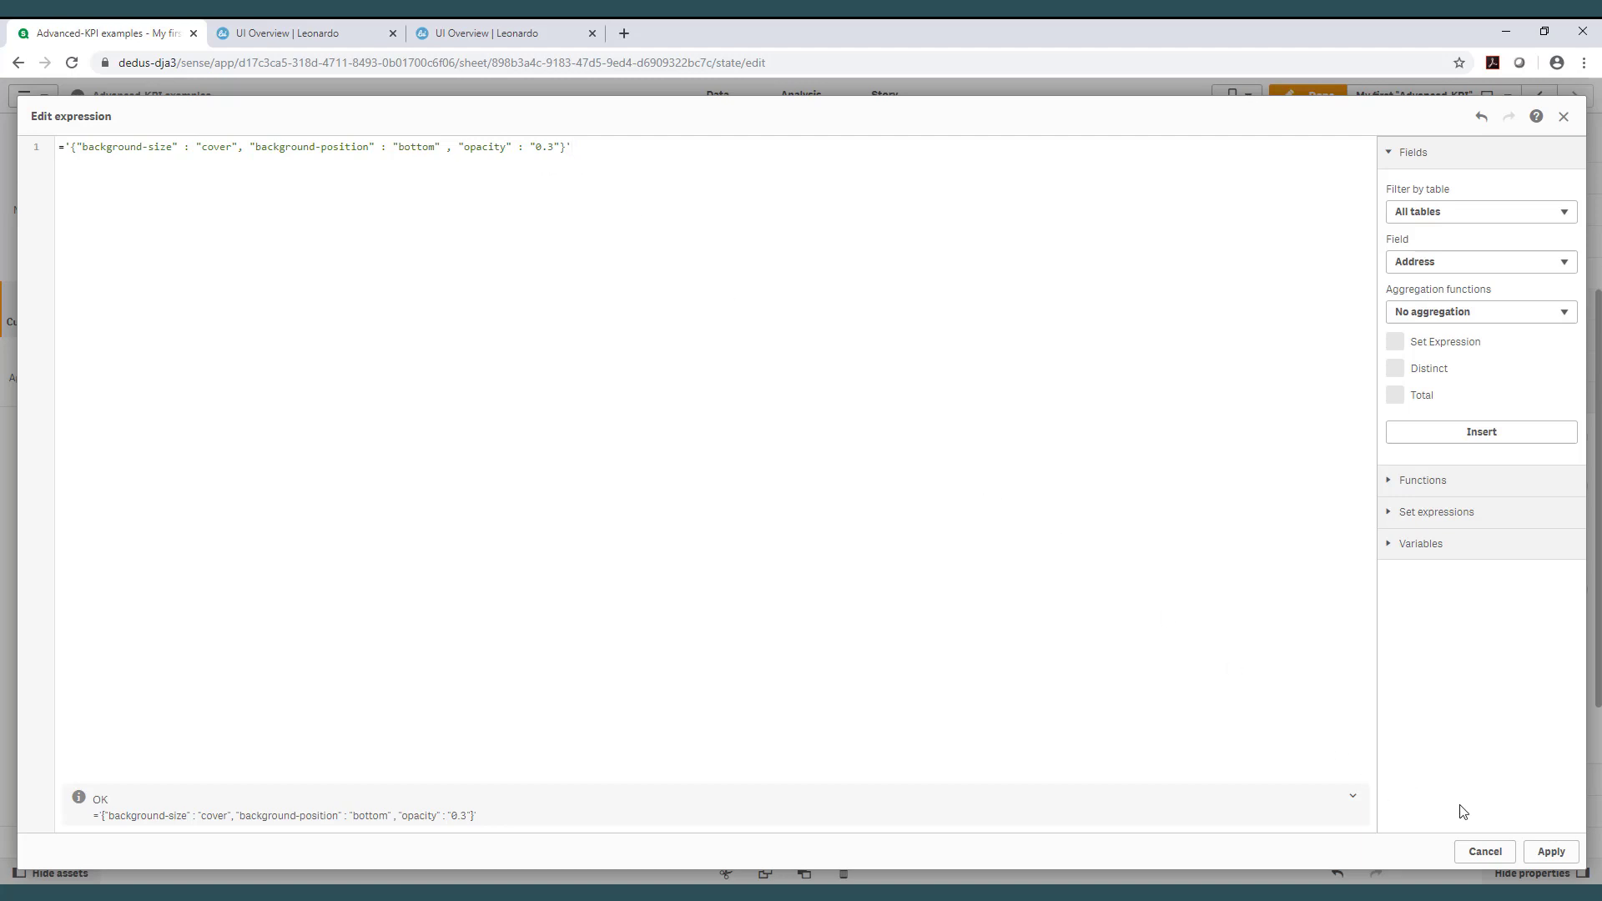
pyautogui.click(1551, 851)
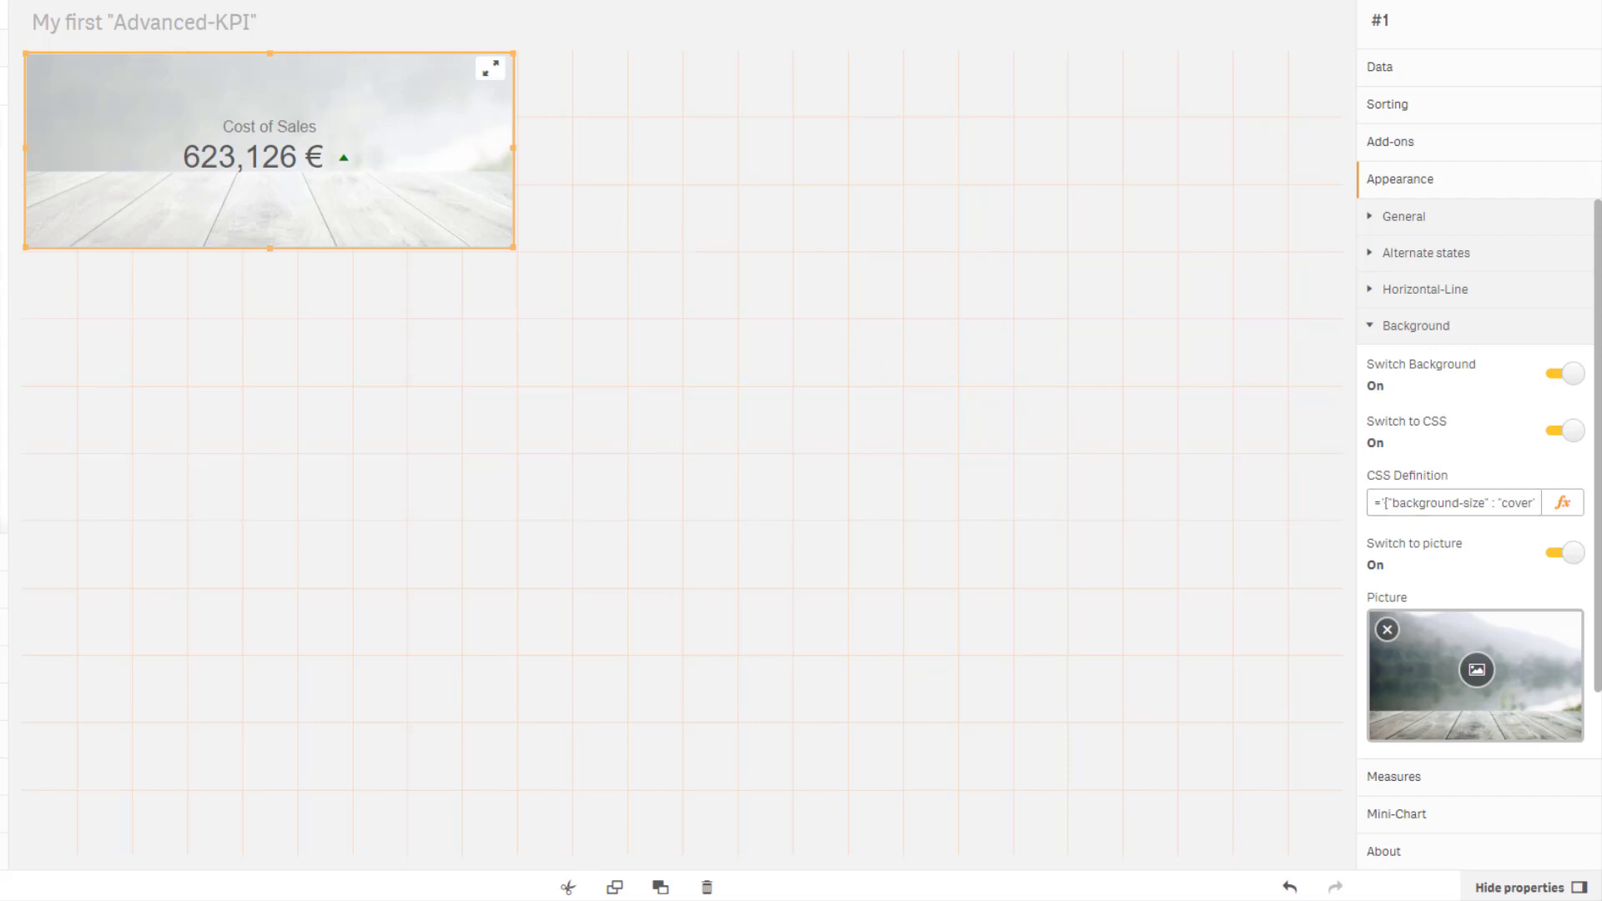
# Add a Left measure computing 2016 over 2015 Cost of Sales minus 1, formatted '+#,##0.0 % ; -#,##0.0 %', titled Δ to PY in %.
pyautogui.click(1379, 334)
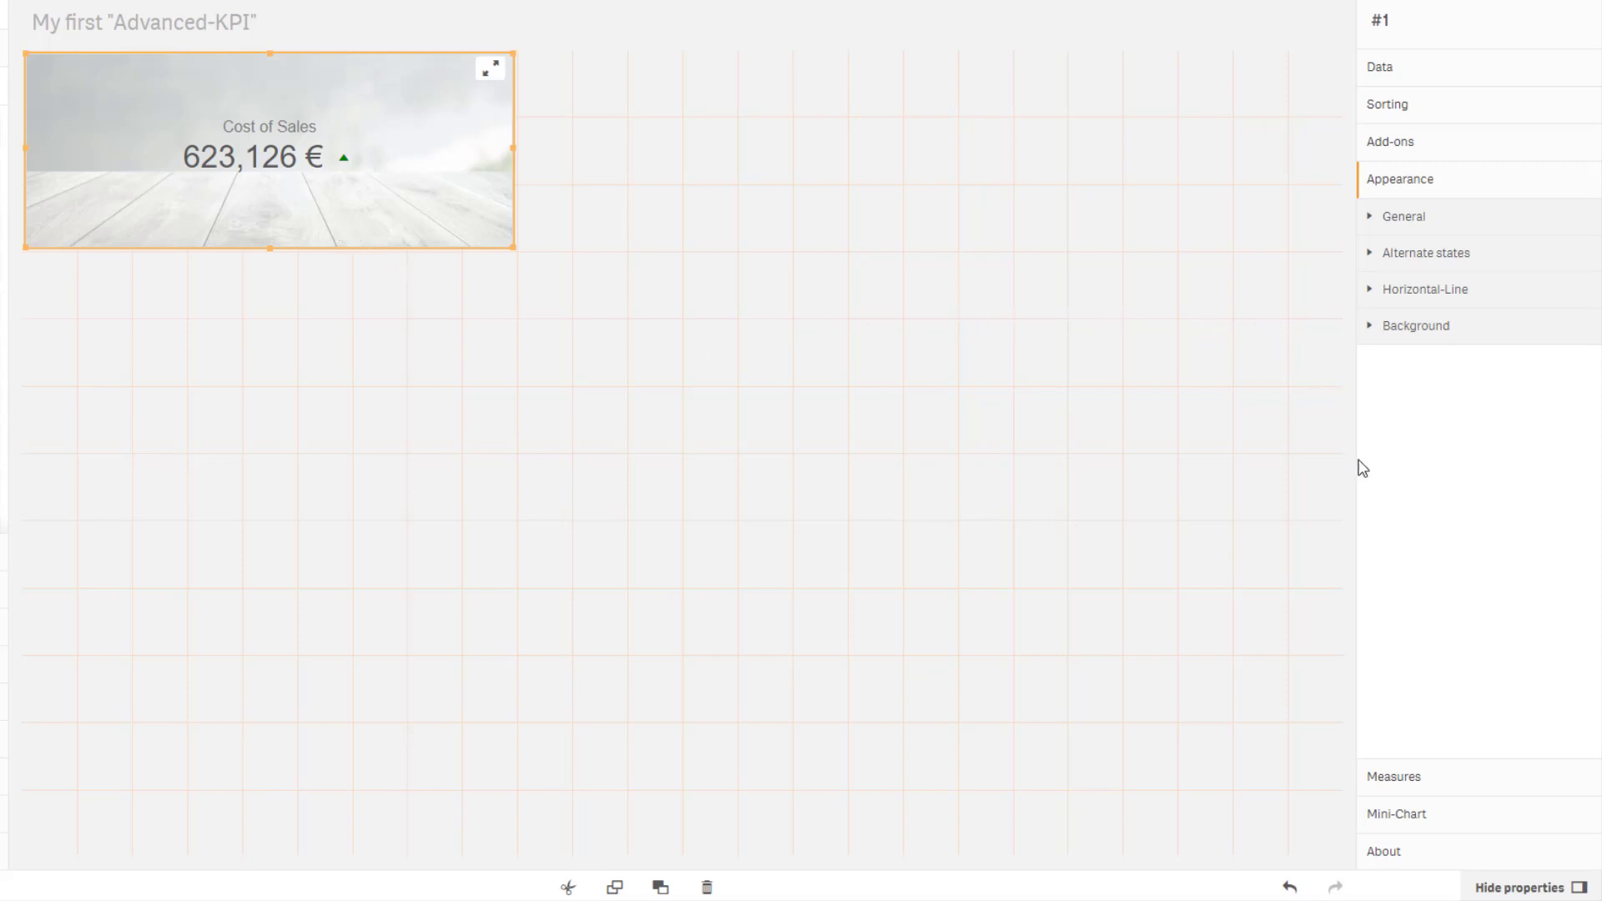
pyautogui.click(1393, 776)
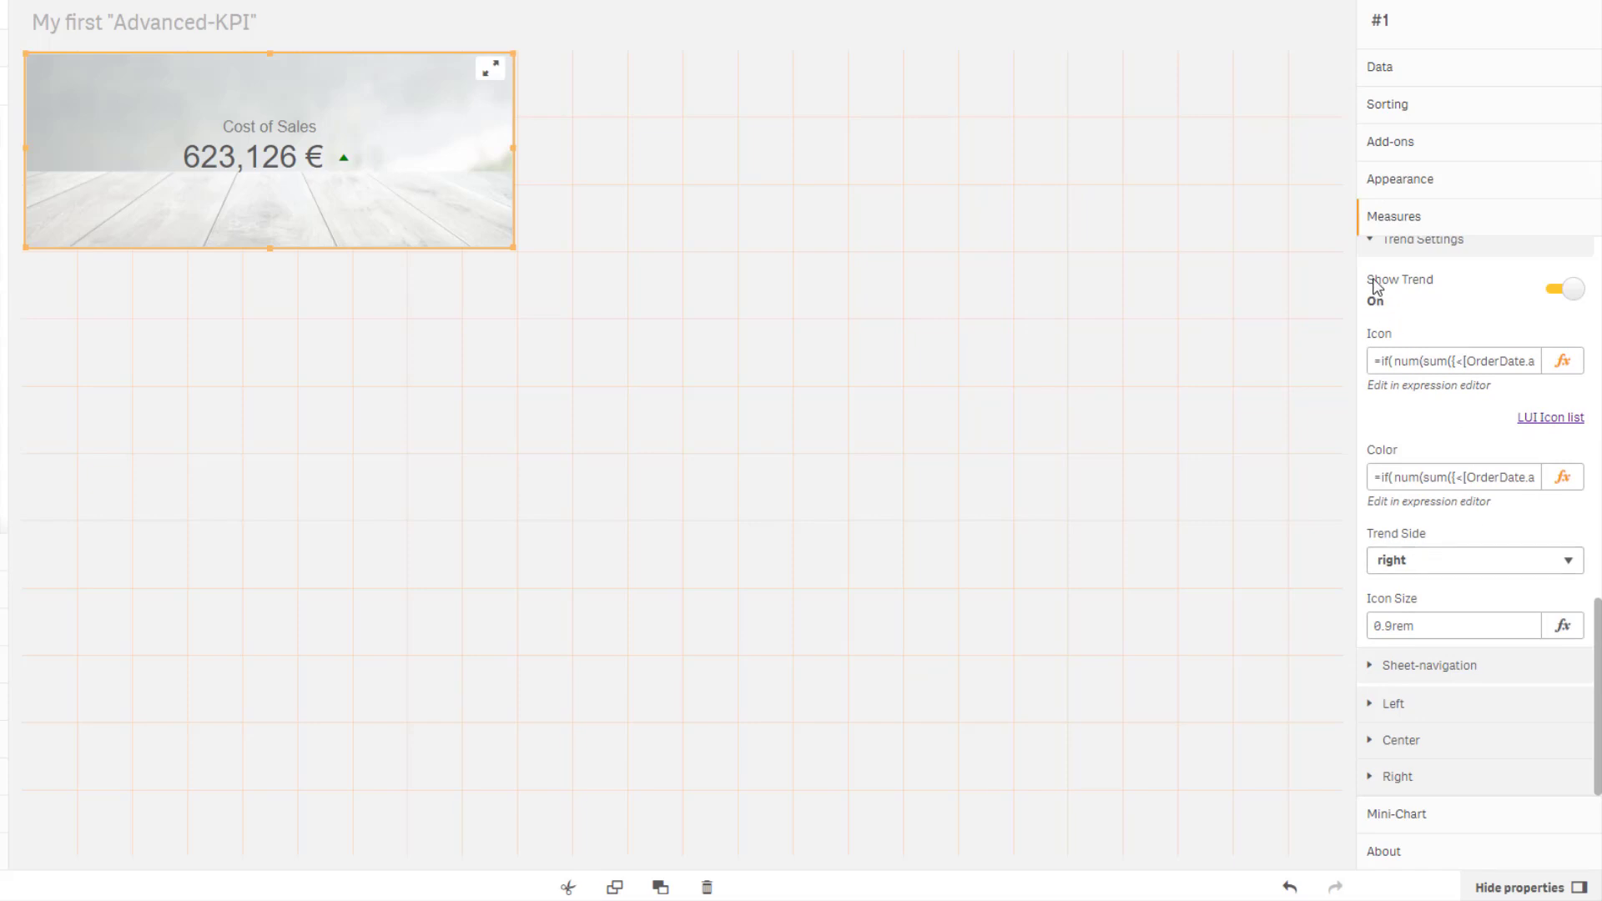
pyautogui.click(1368, 243)
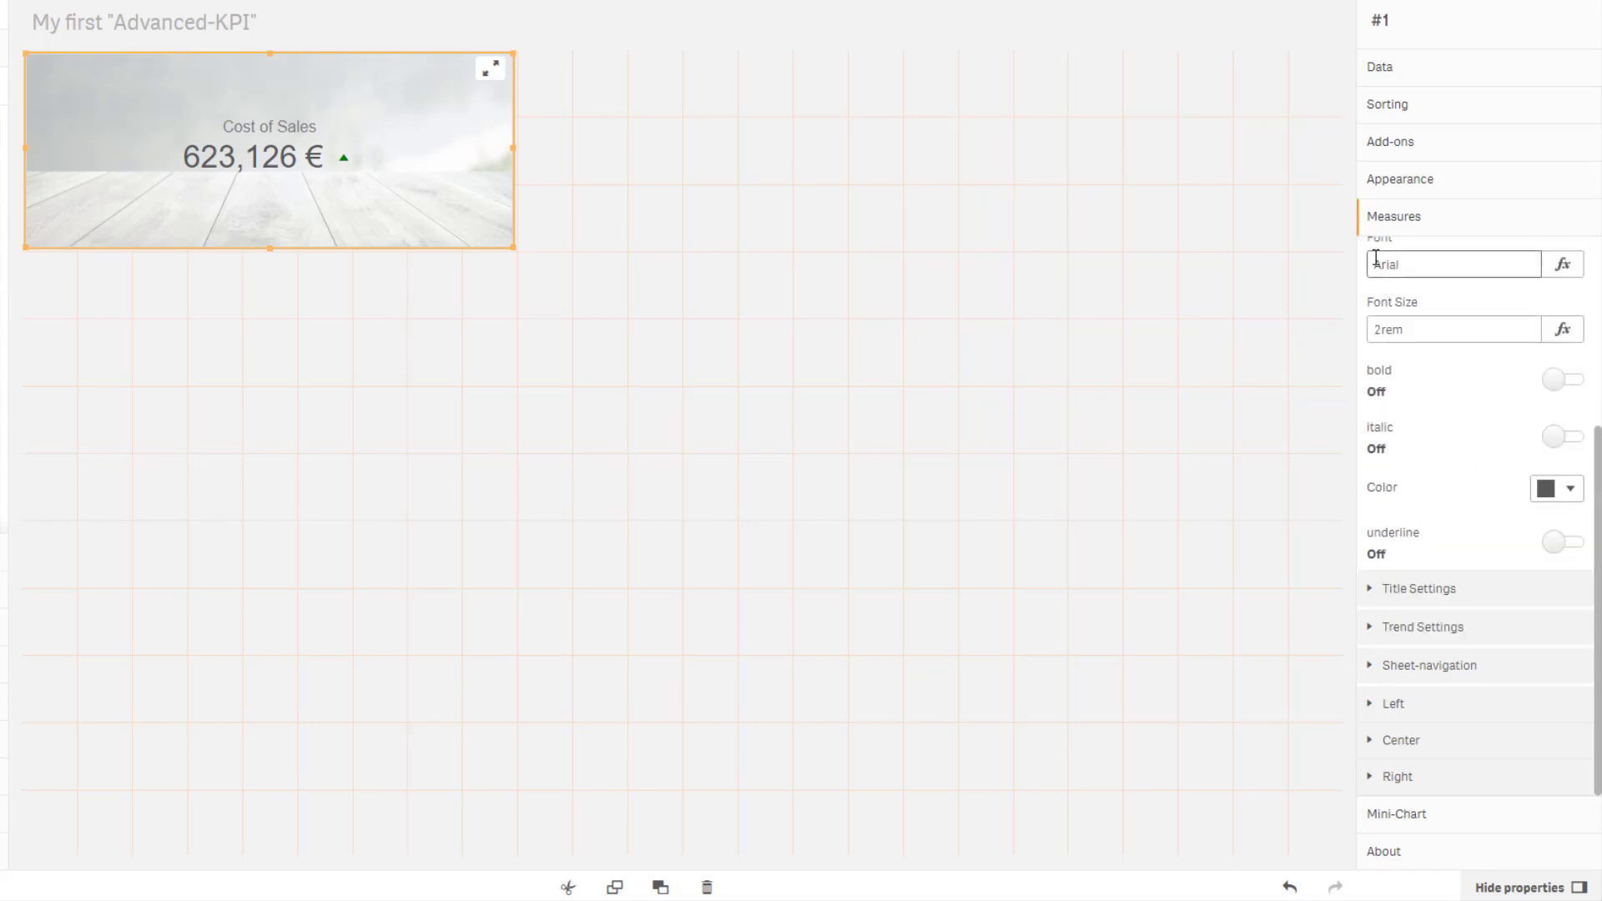
pyautogui.scroll(2, 1390, 284)
pyautogui.click(1392, 310)
pyautogui.click(1372, 259)
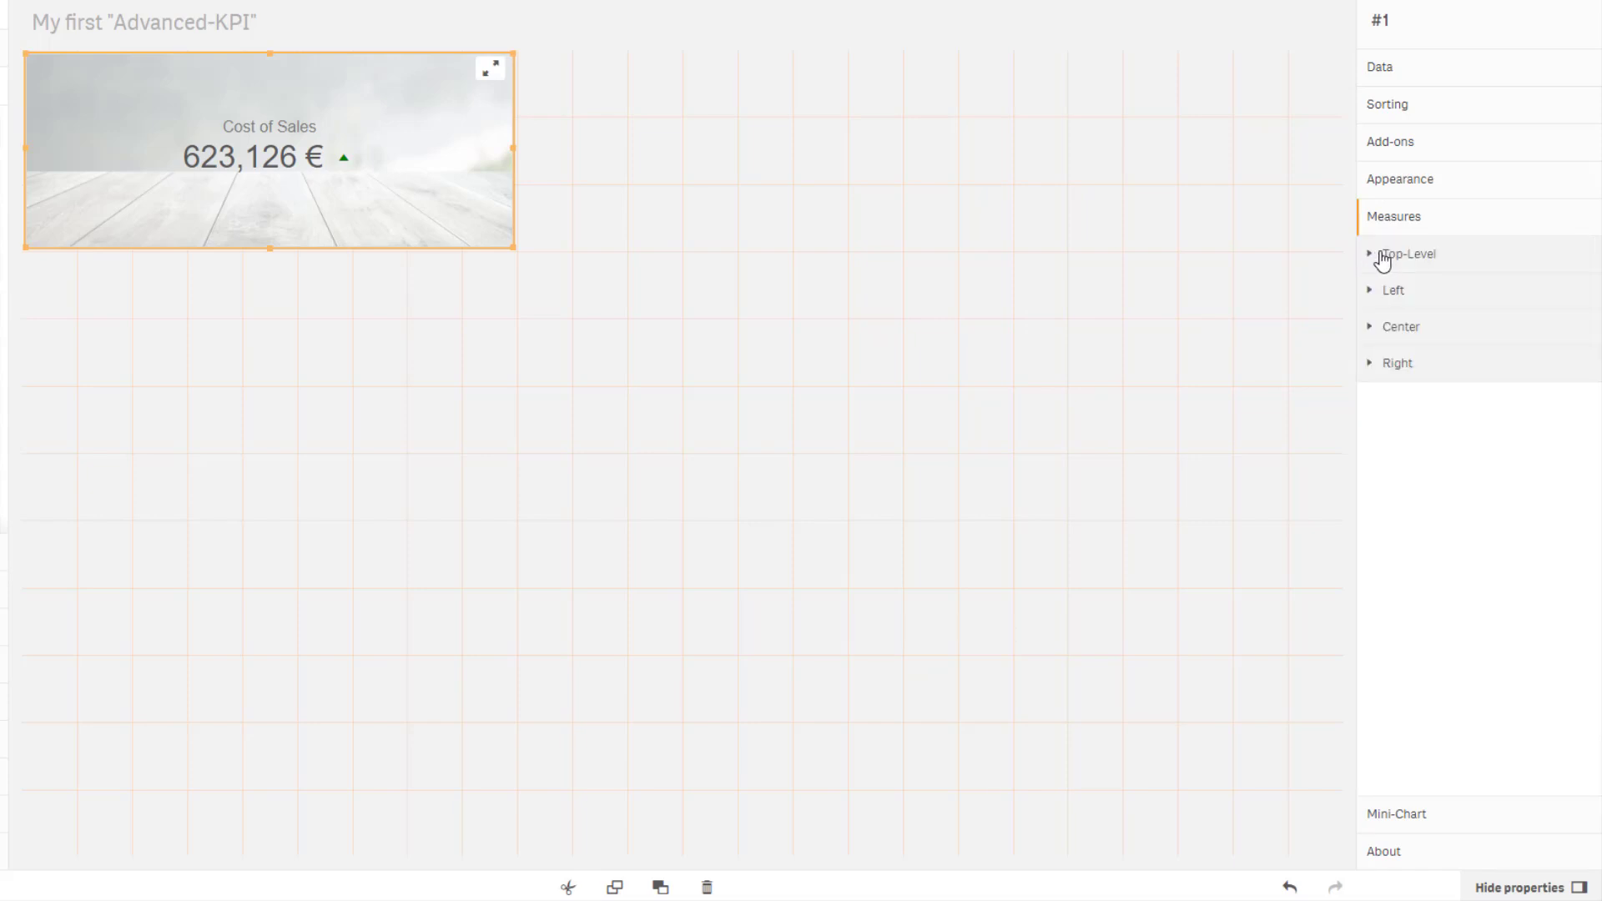
pyautogui.click(1370, 294)
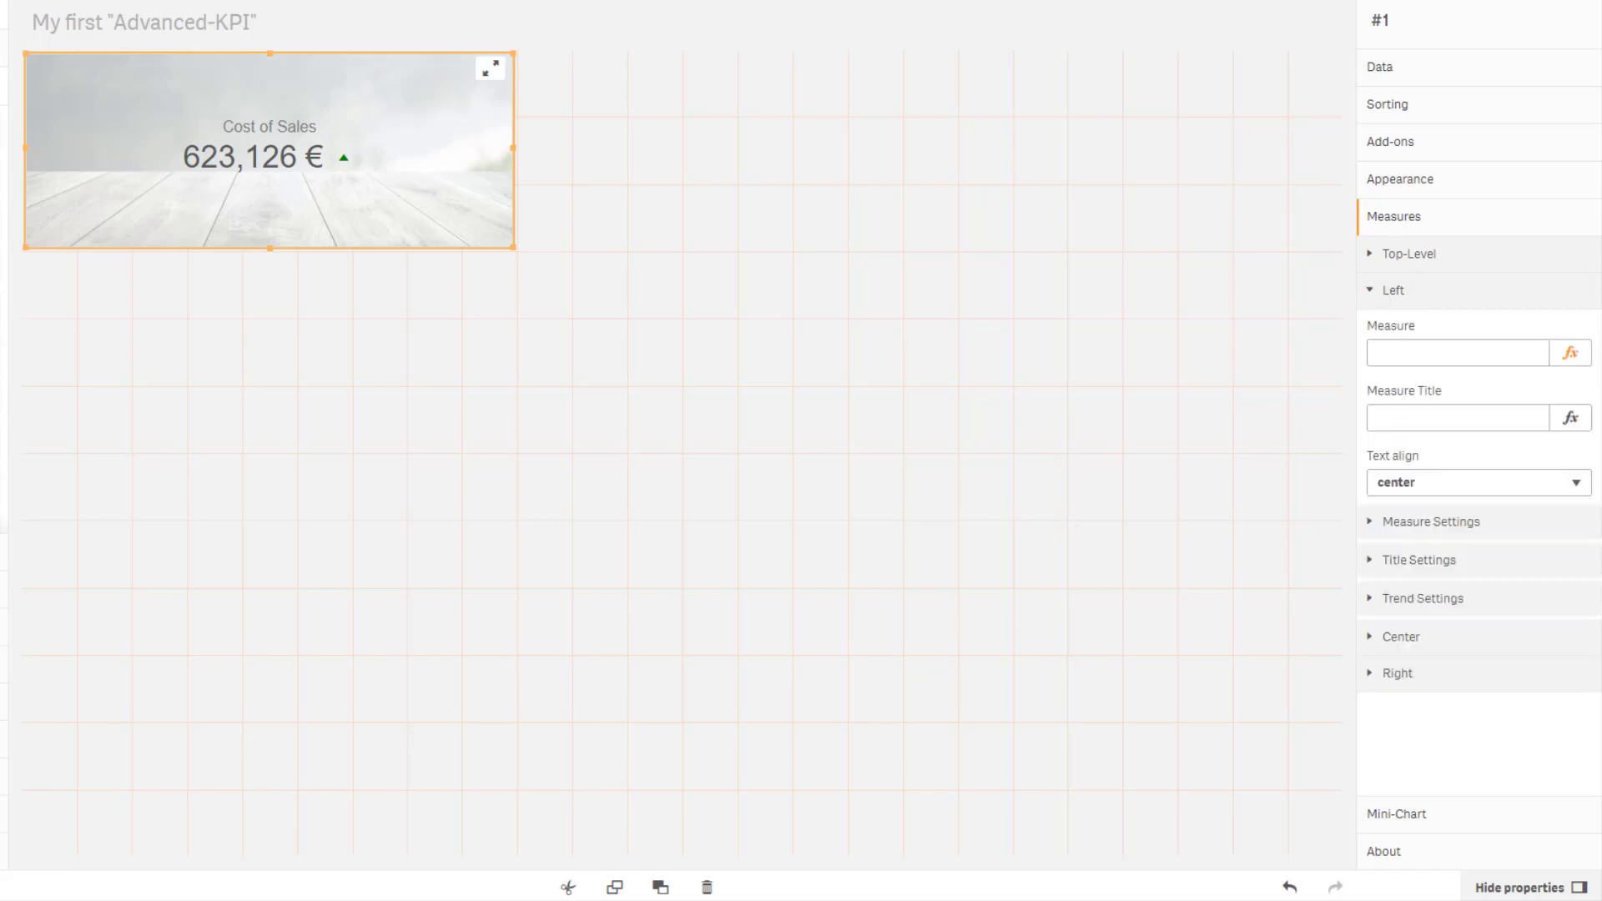
pyautogui.click(1570, 353)
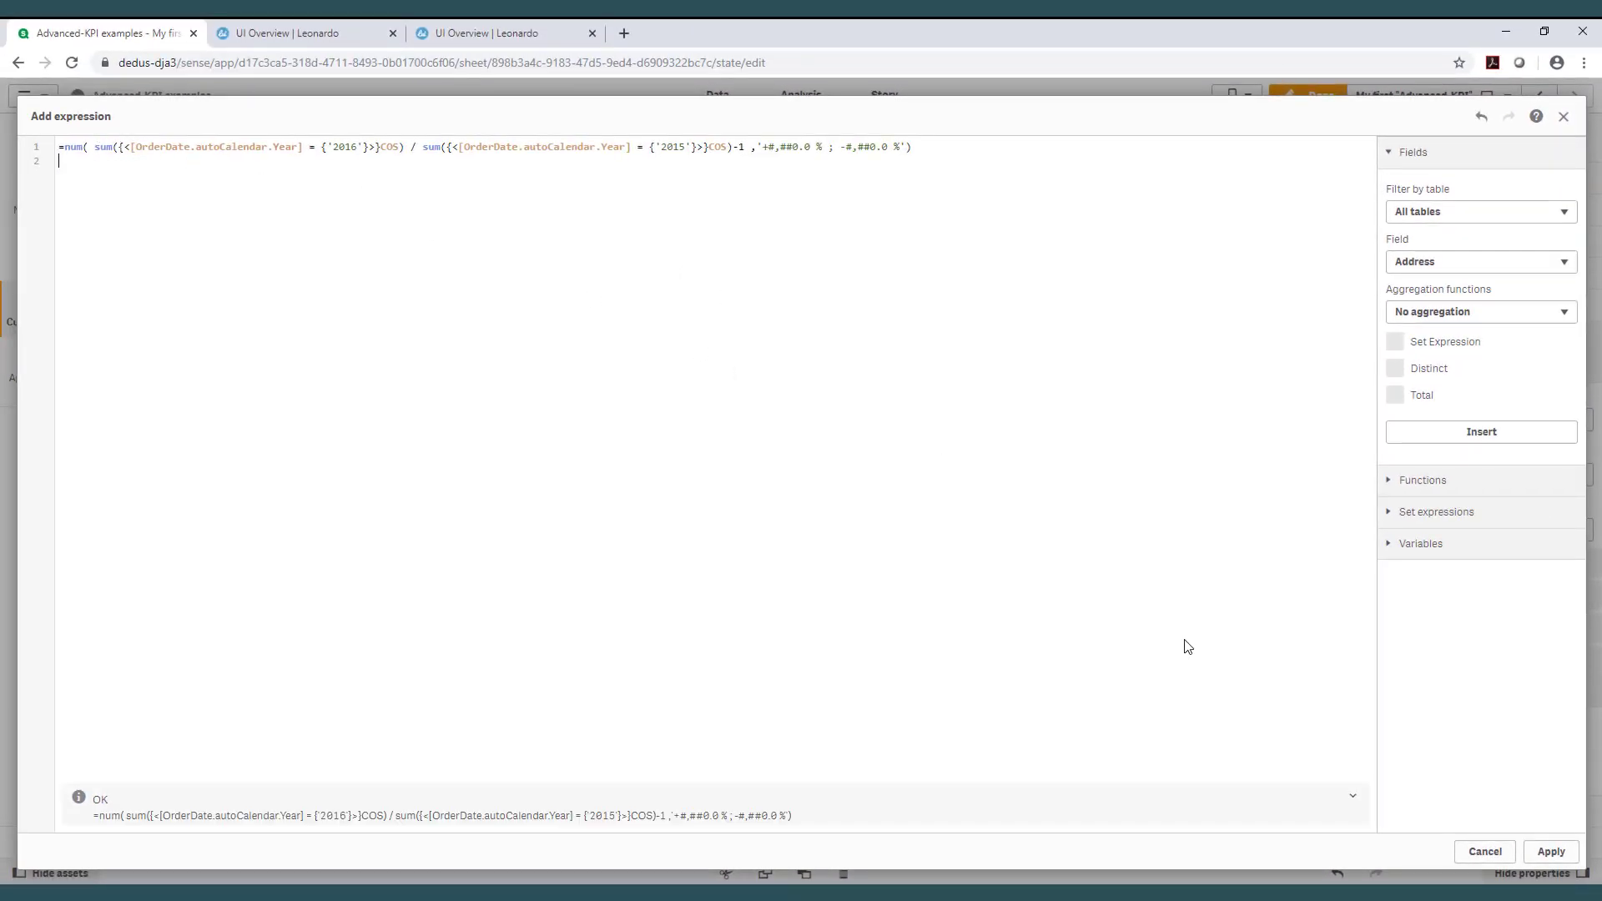
pyautogui.click(1552, 852)
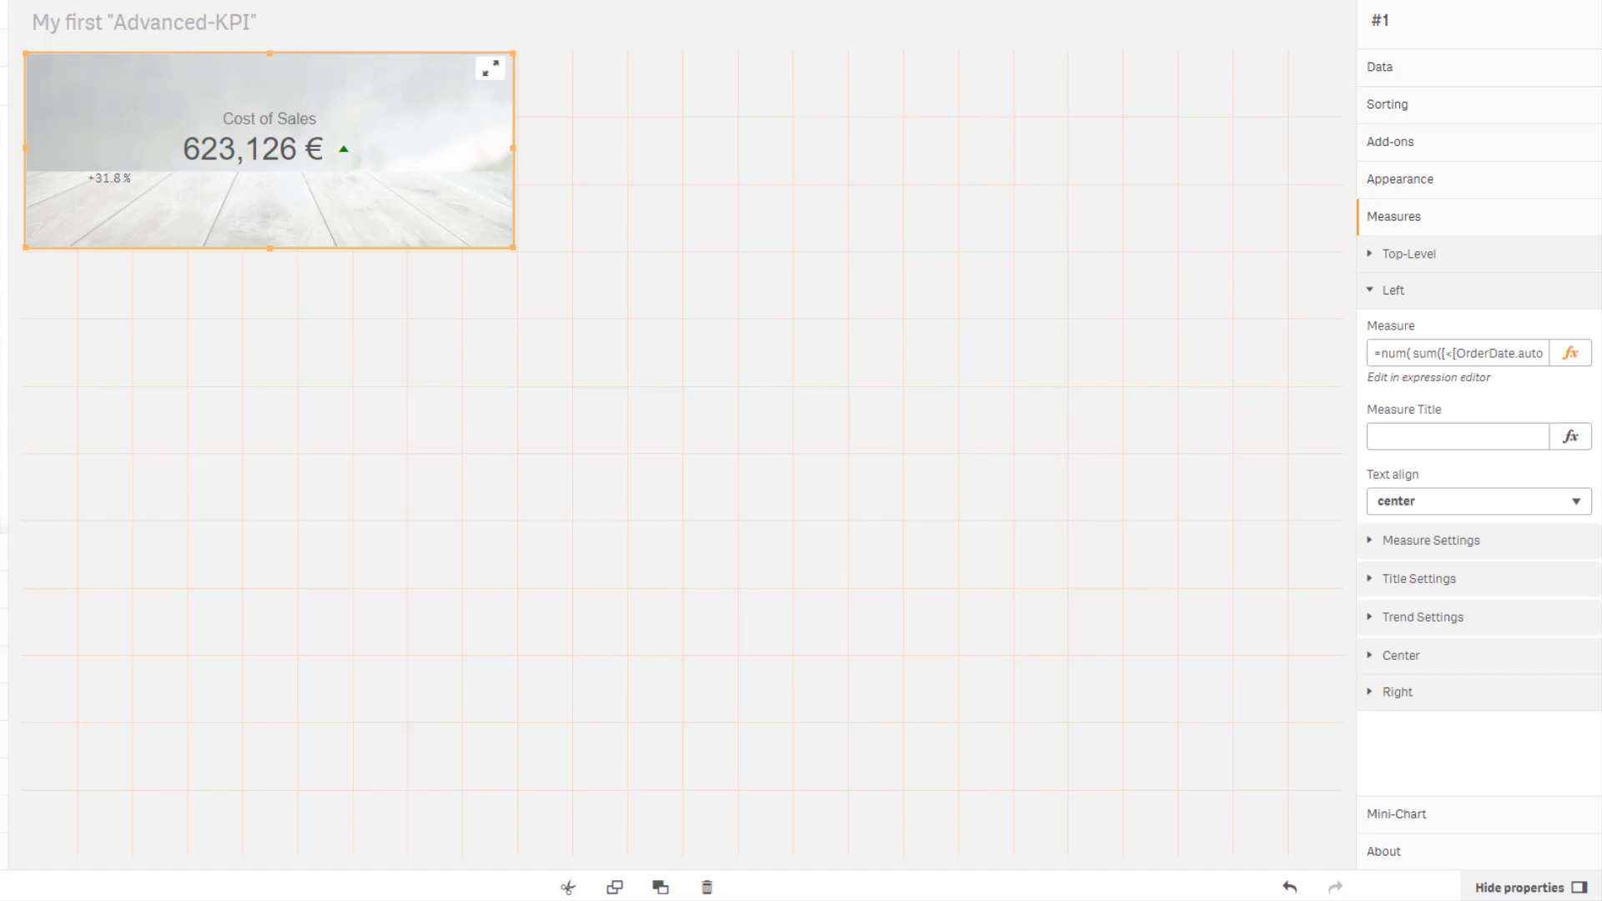
pyautogui.click(1412, 438)
pyautogui.write('Δ to PY in %')
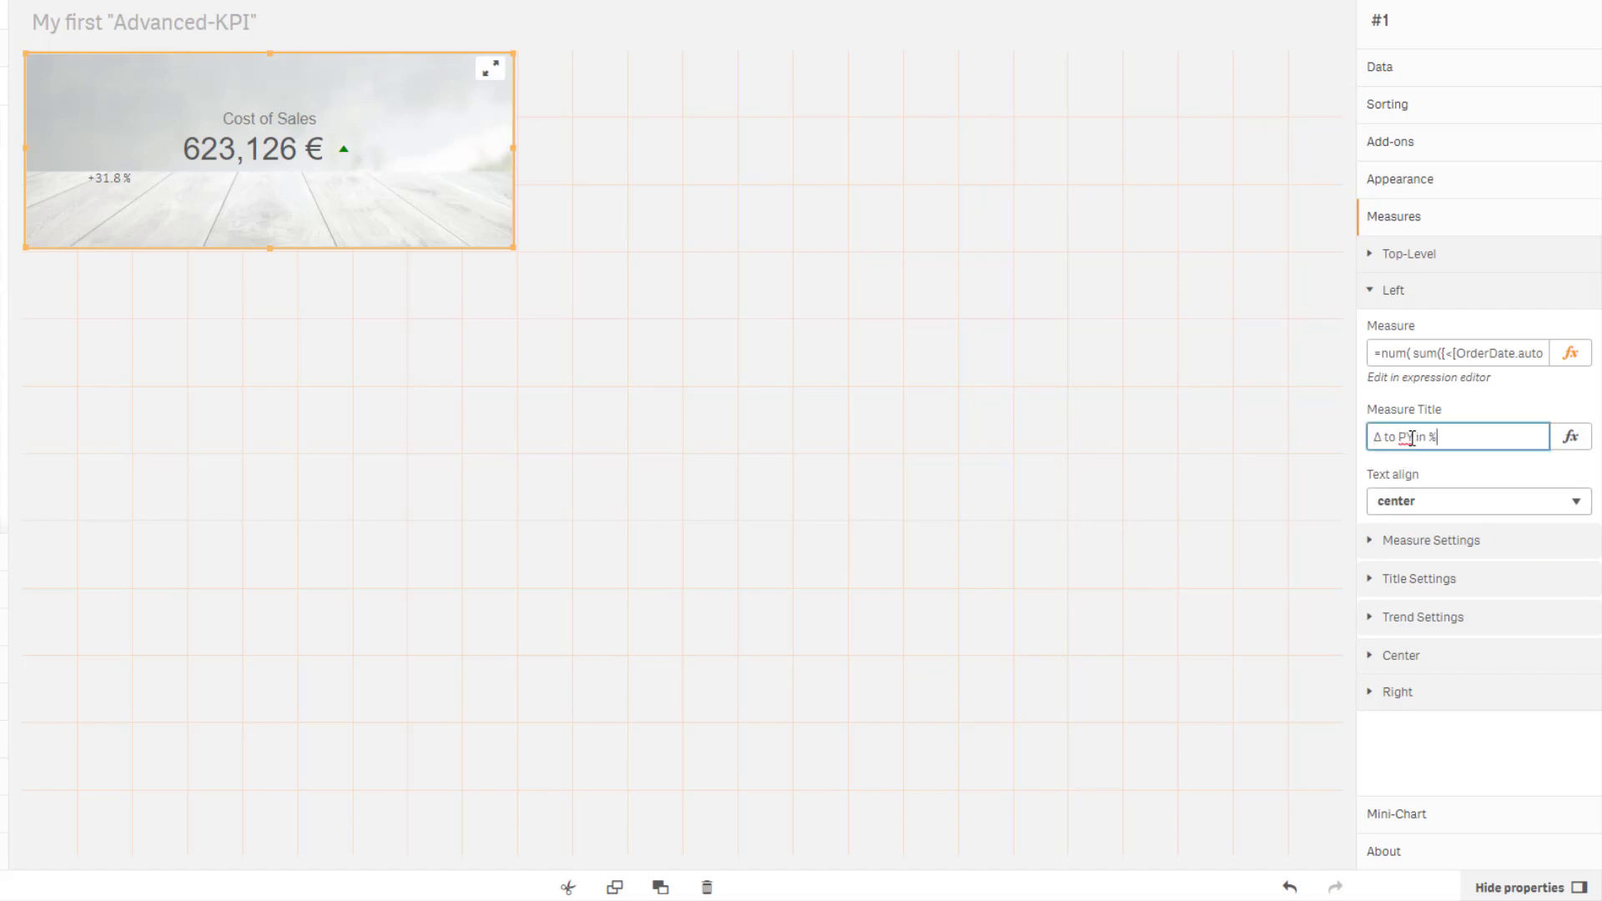
# Set the Left measure's text alignment to left.
pyautogui.click(1524, 480)
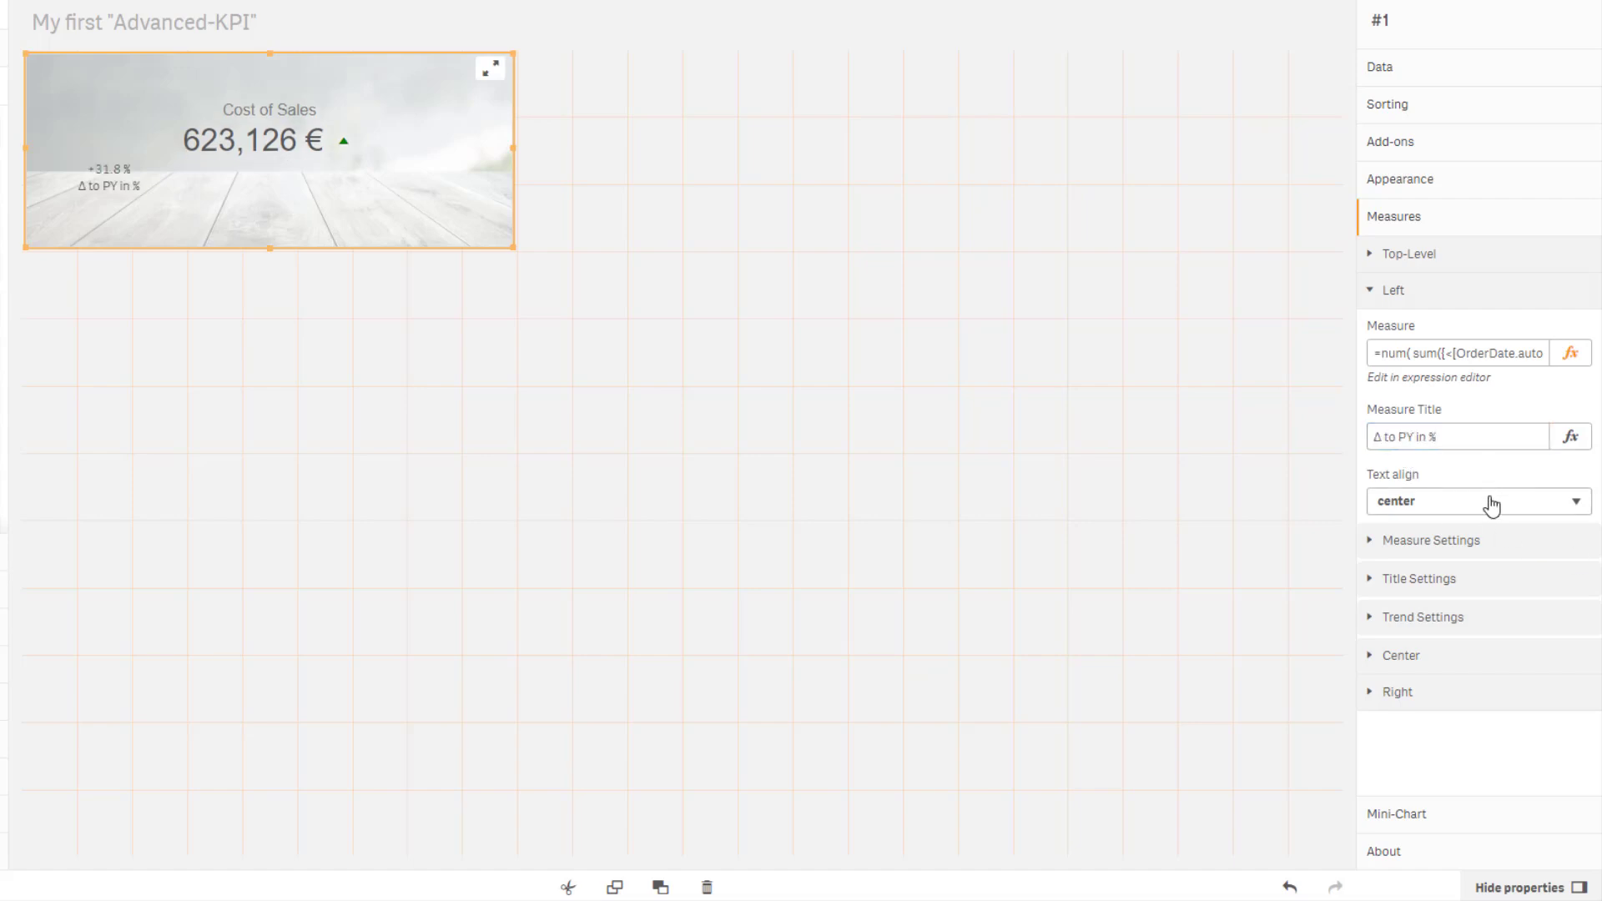
pyautogui.click(1490, 505)
pyautogui.click(1454, 530)
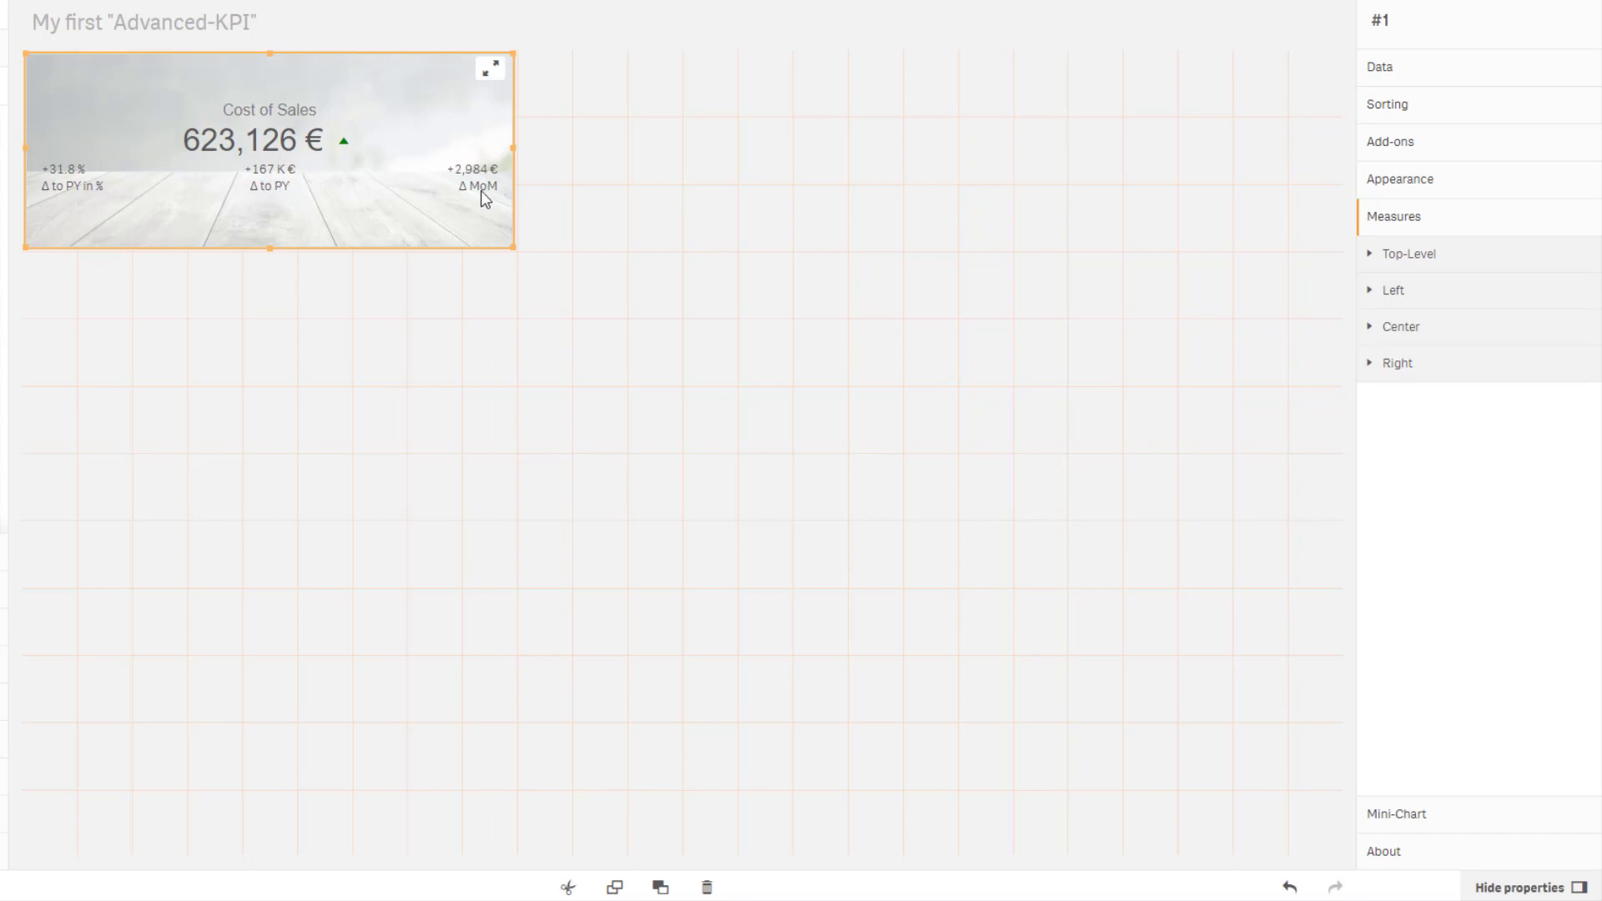
# Turn on the horizontal line in Appearance and keep its line type as style-three.
pyautogui.click(1407, 190)
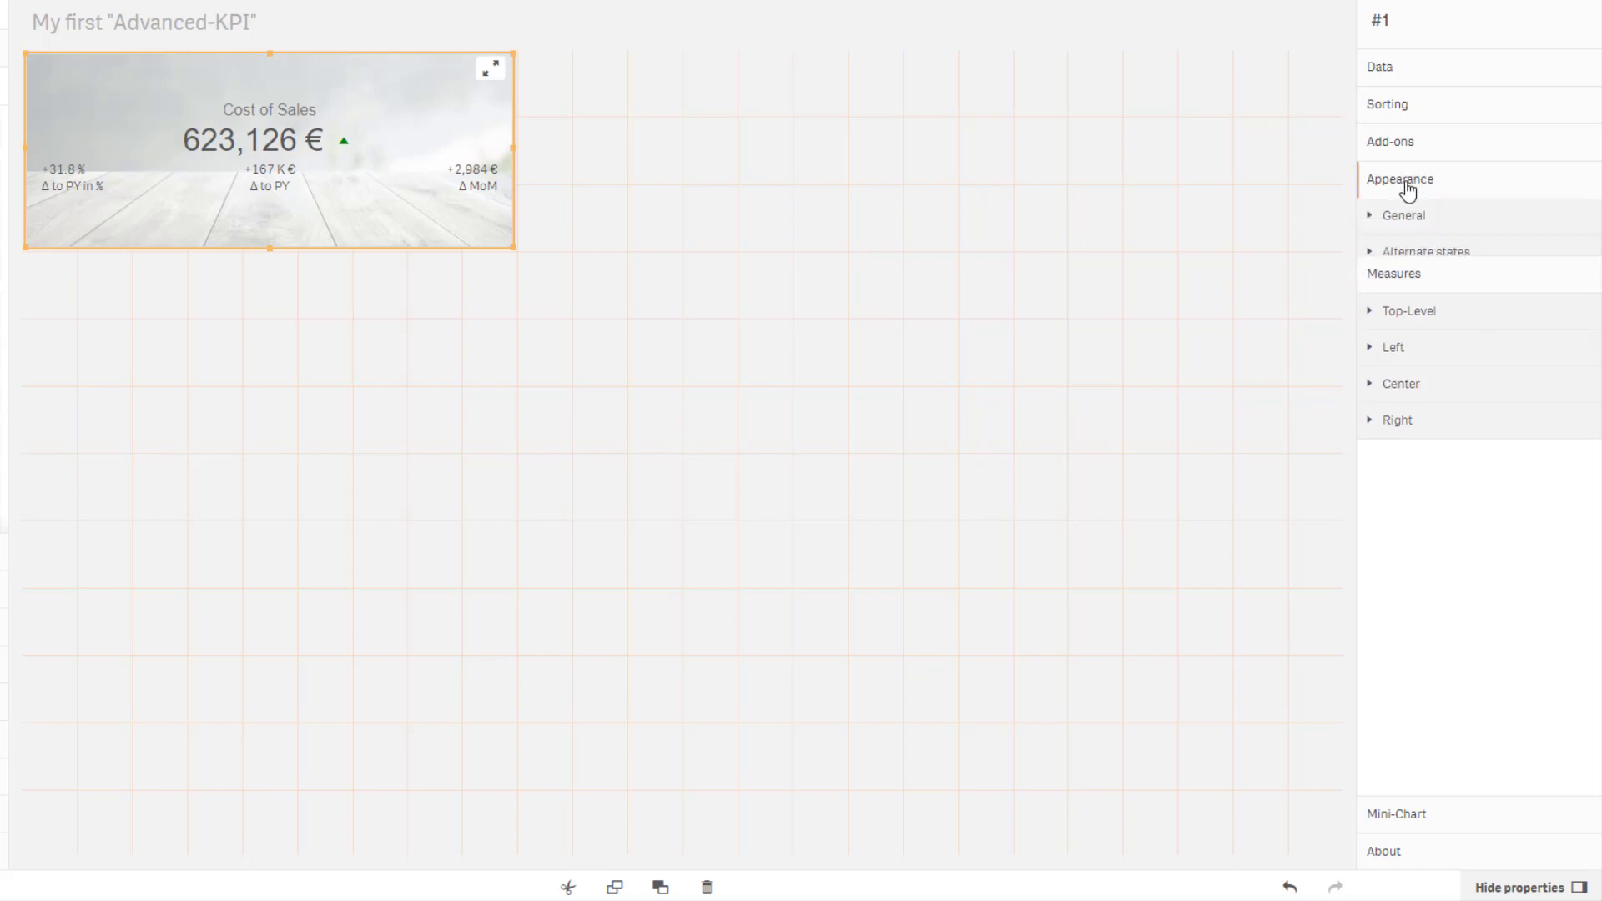
pyautogui.click(1408, 301)
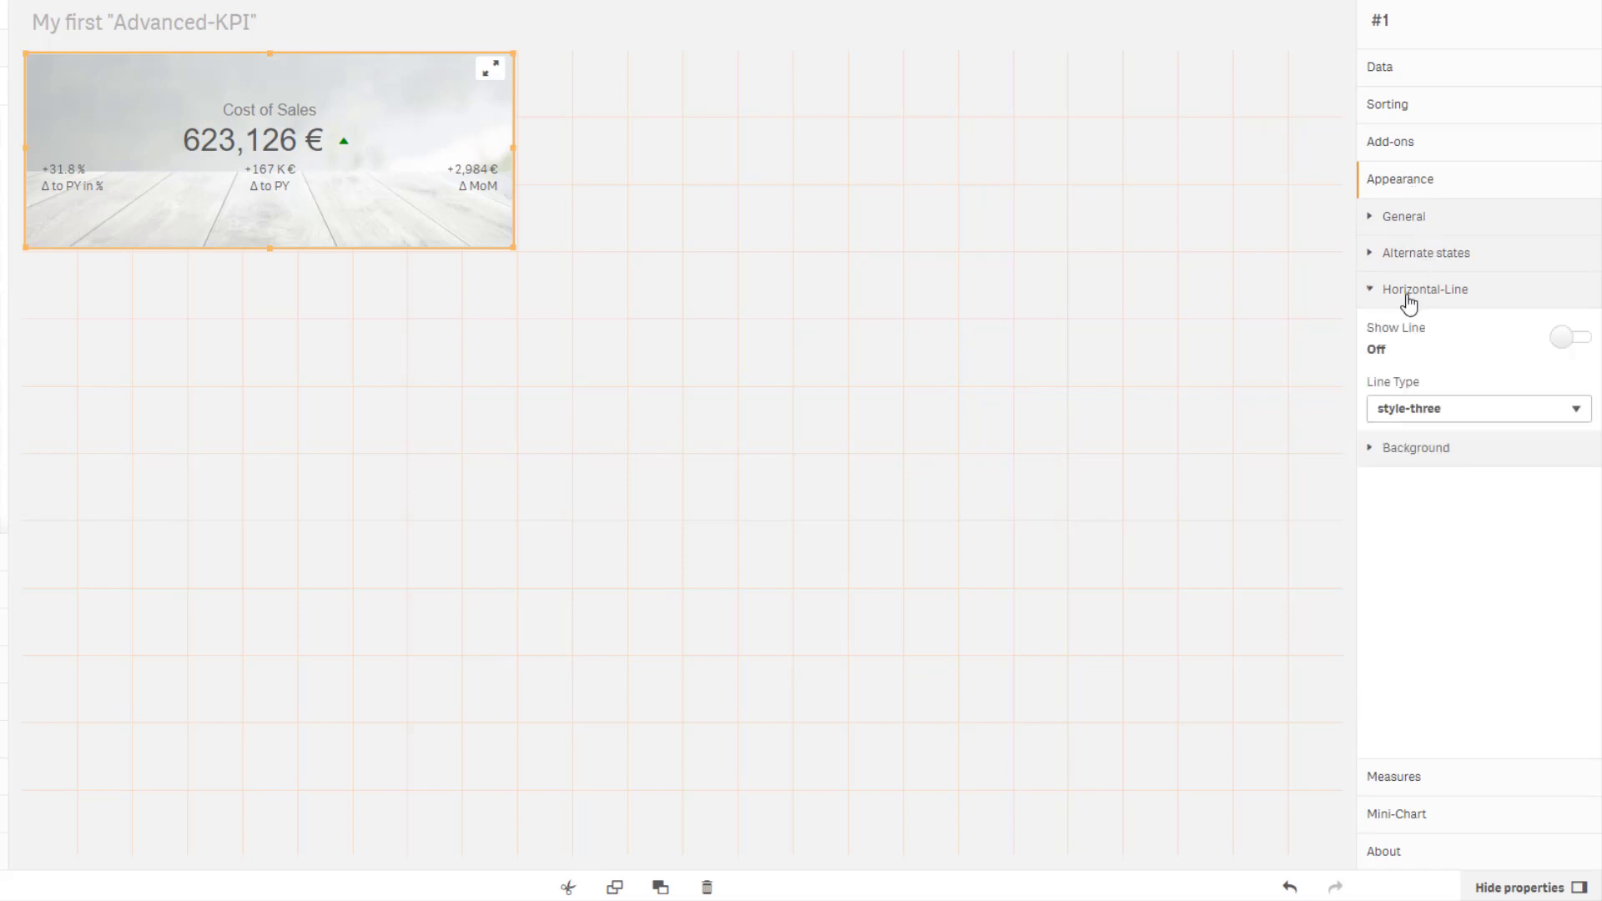
pyautogui.click(1566, 340)
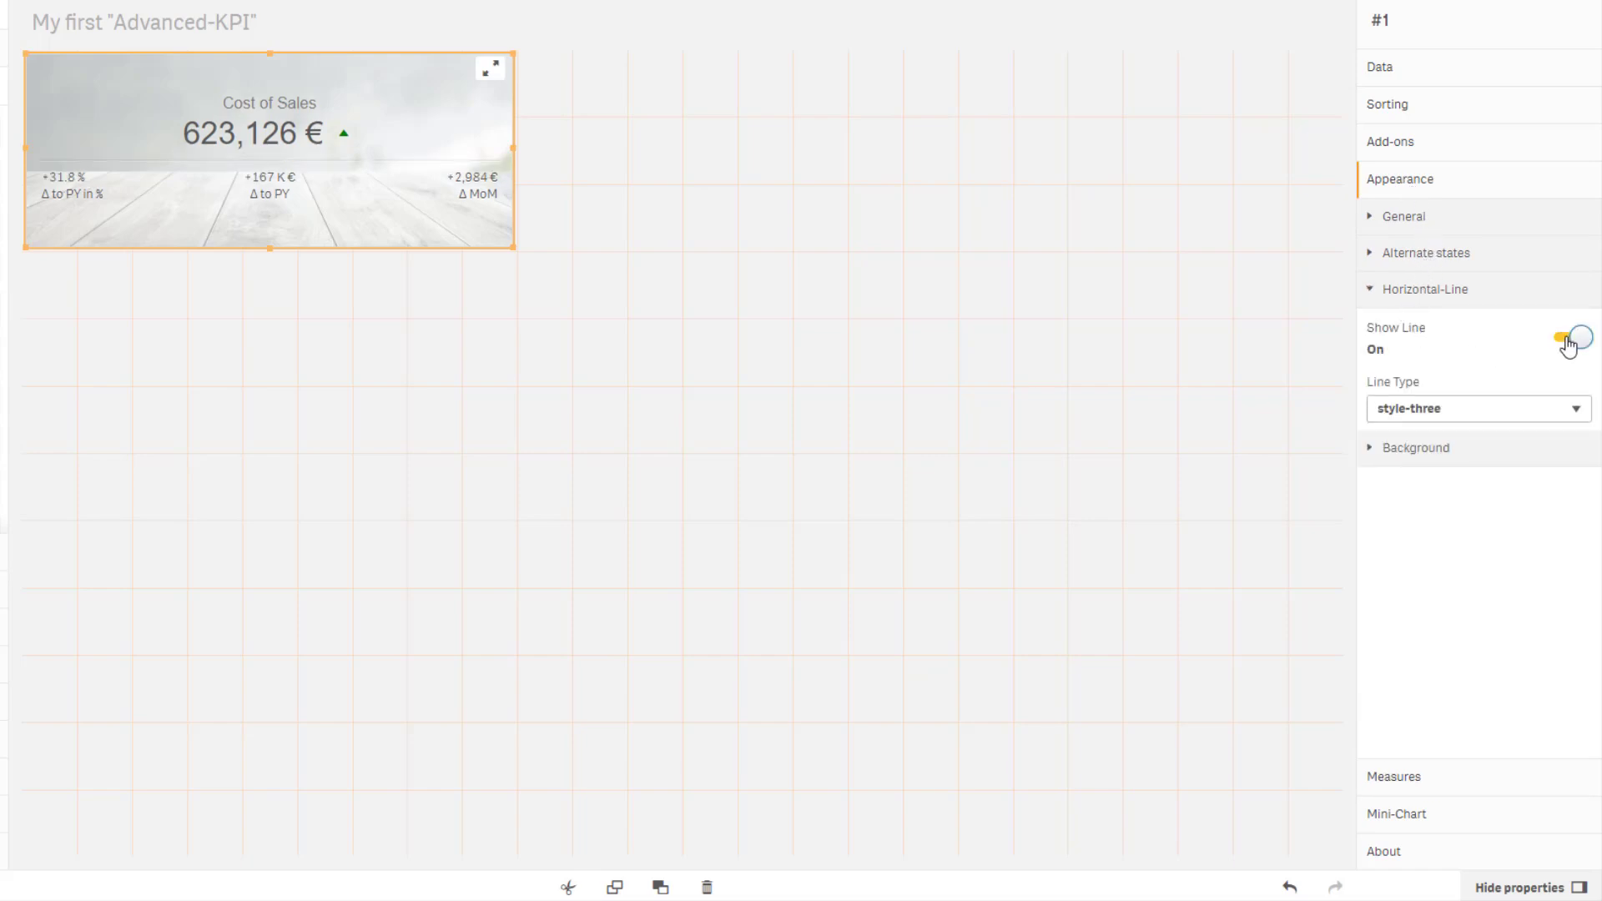
pyautogui.click(1500, 408)
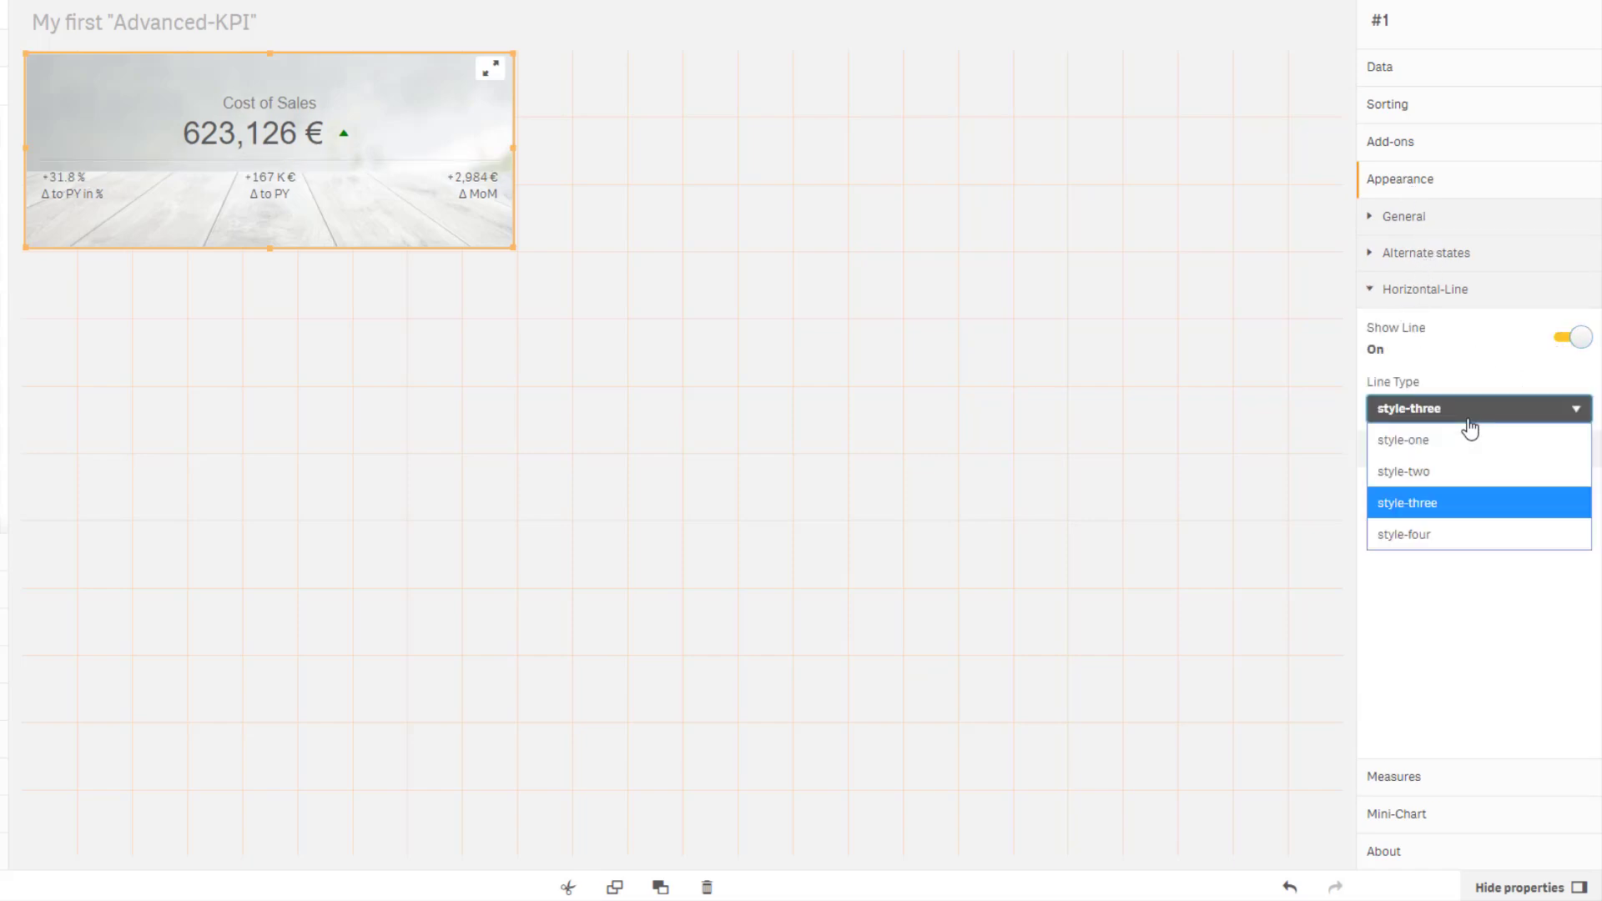
pyautogui.click(1443, 510)
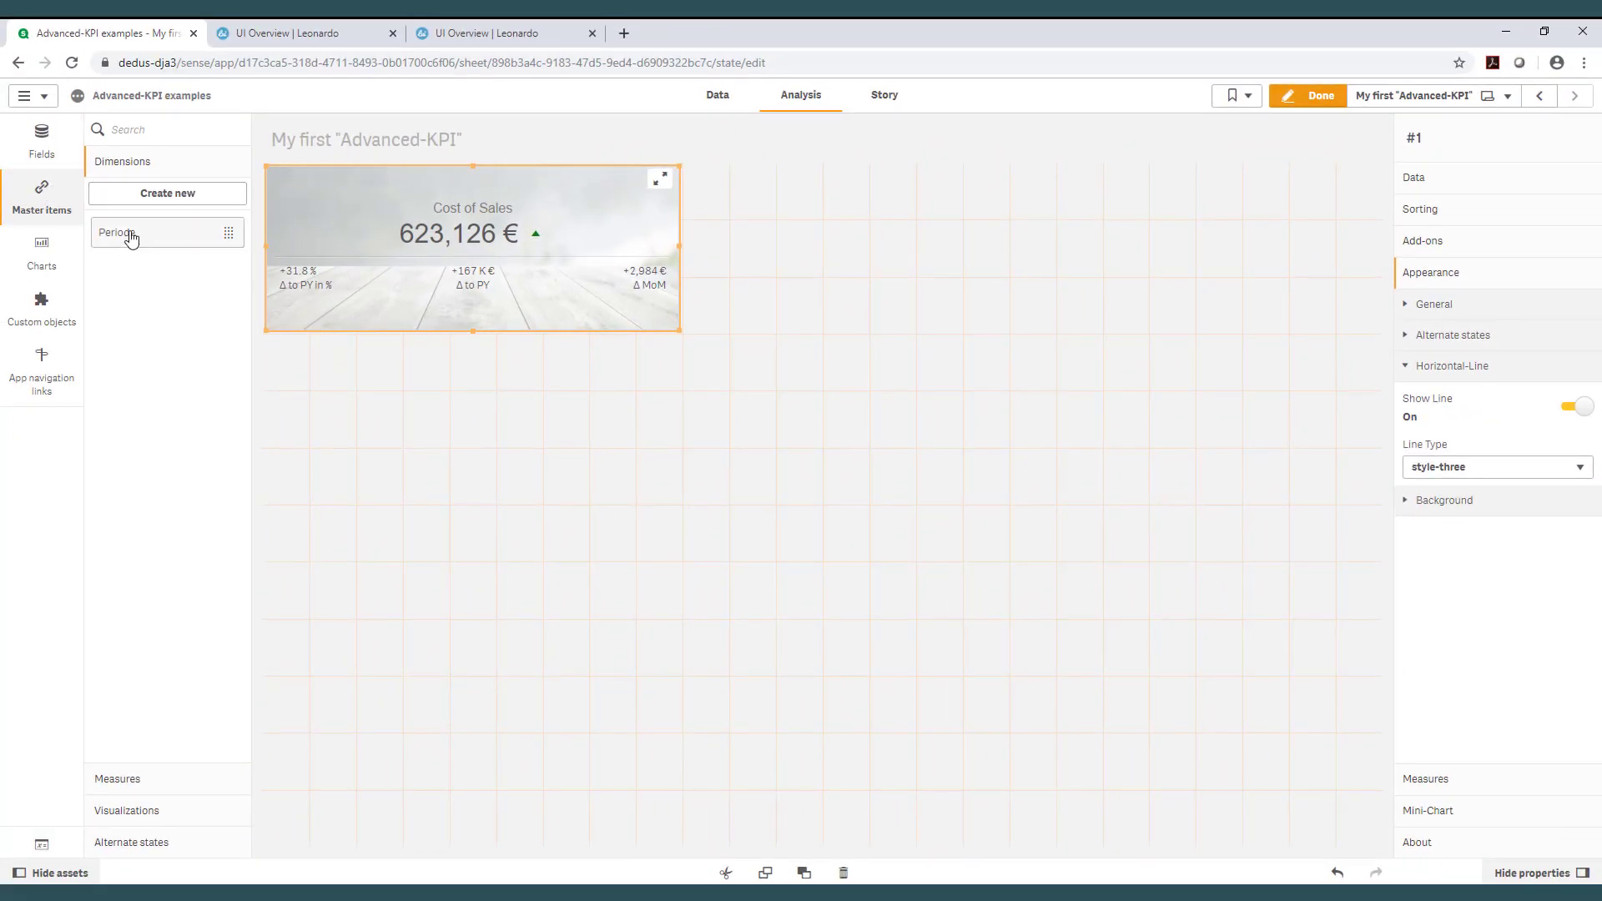
# Add the Periode dimension and the COS CY and COS PY master measures to the KPI object.
pyautogui.moveTo(131, 238); pyautogui.dragTo(483, 247)
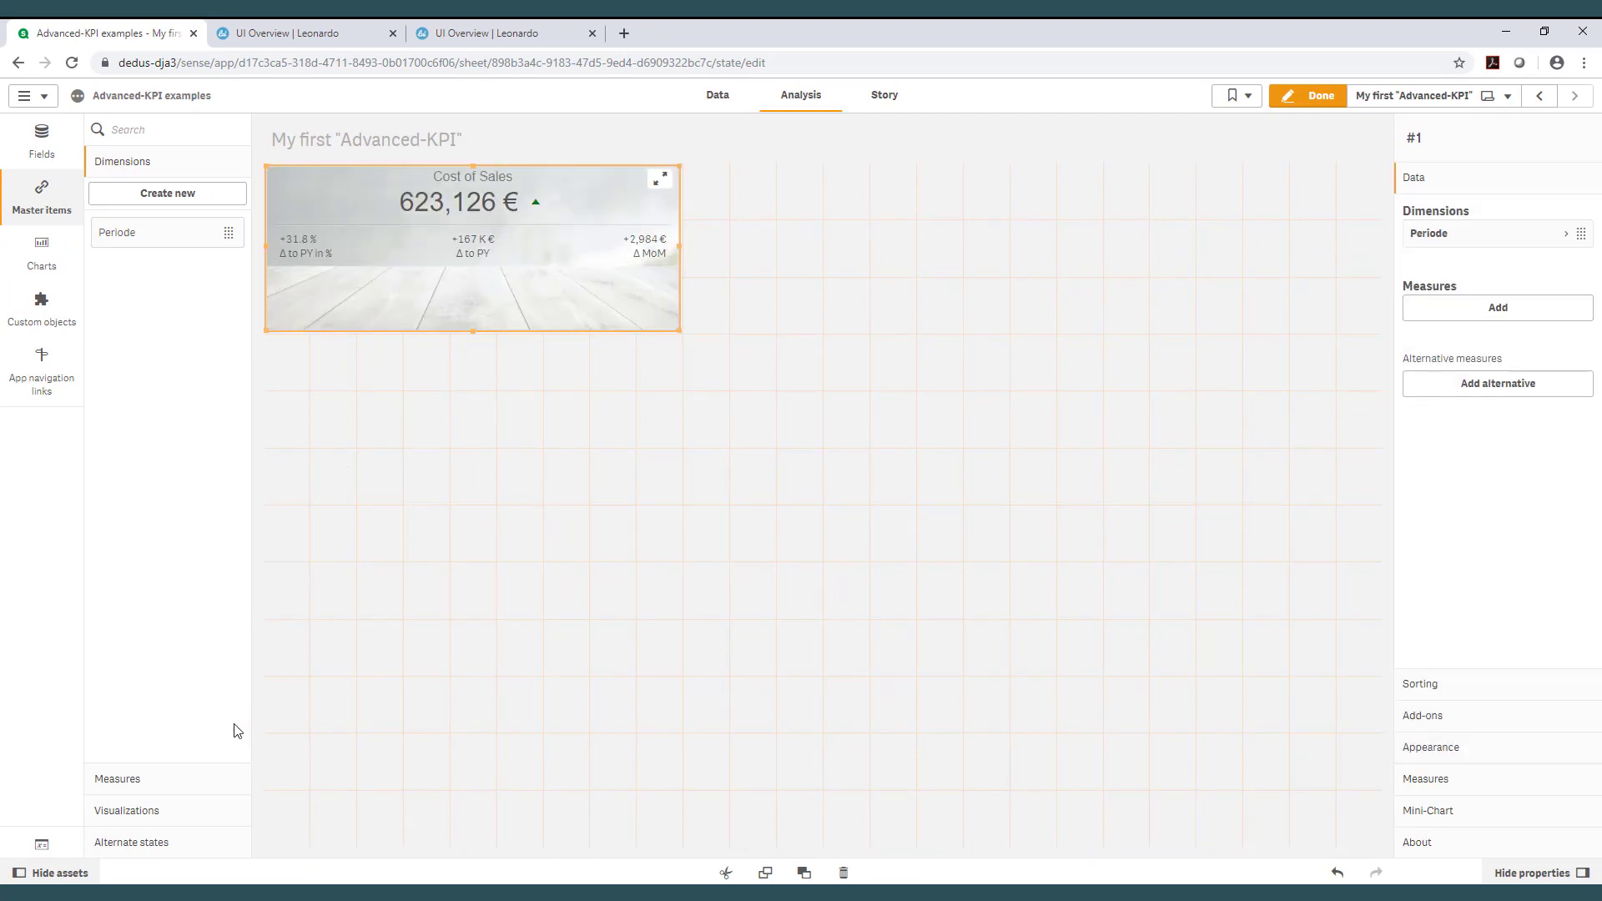
pyautogui.click(142, 780)
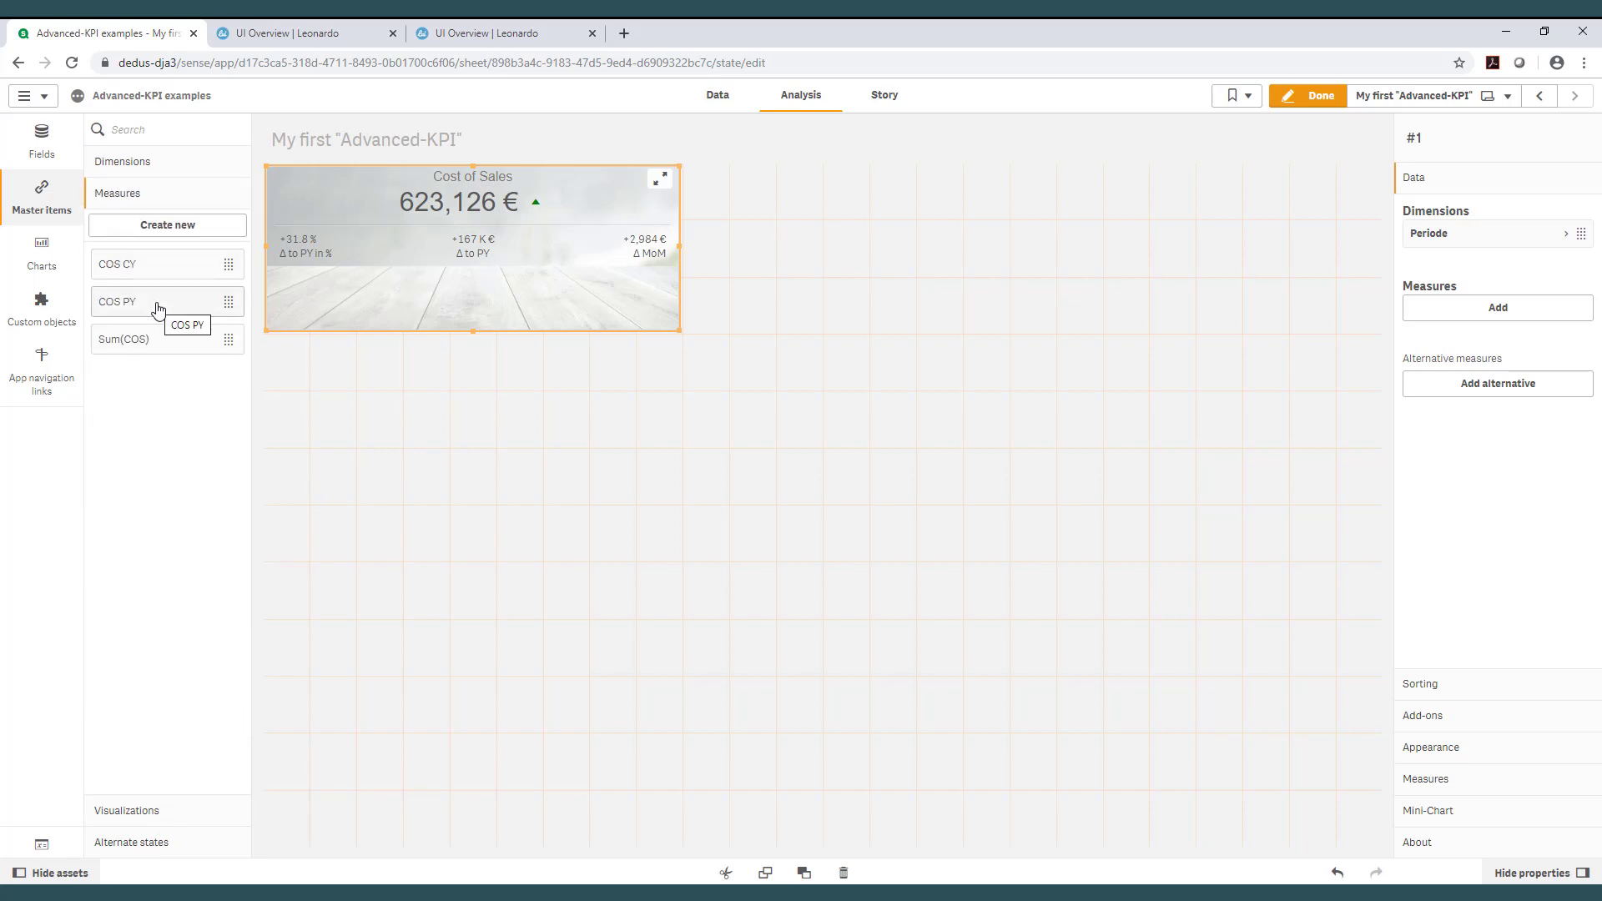
pyautogui.moveTo(161, 267); pyautogui.dragTo(477, 256)
pyautogui.moveTo(164, 302); pyautogui.dragTo(488, 266)
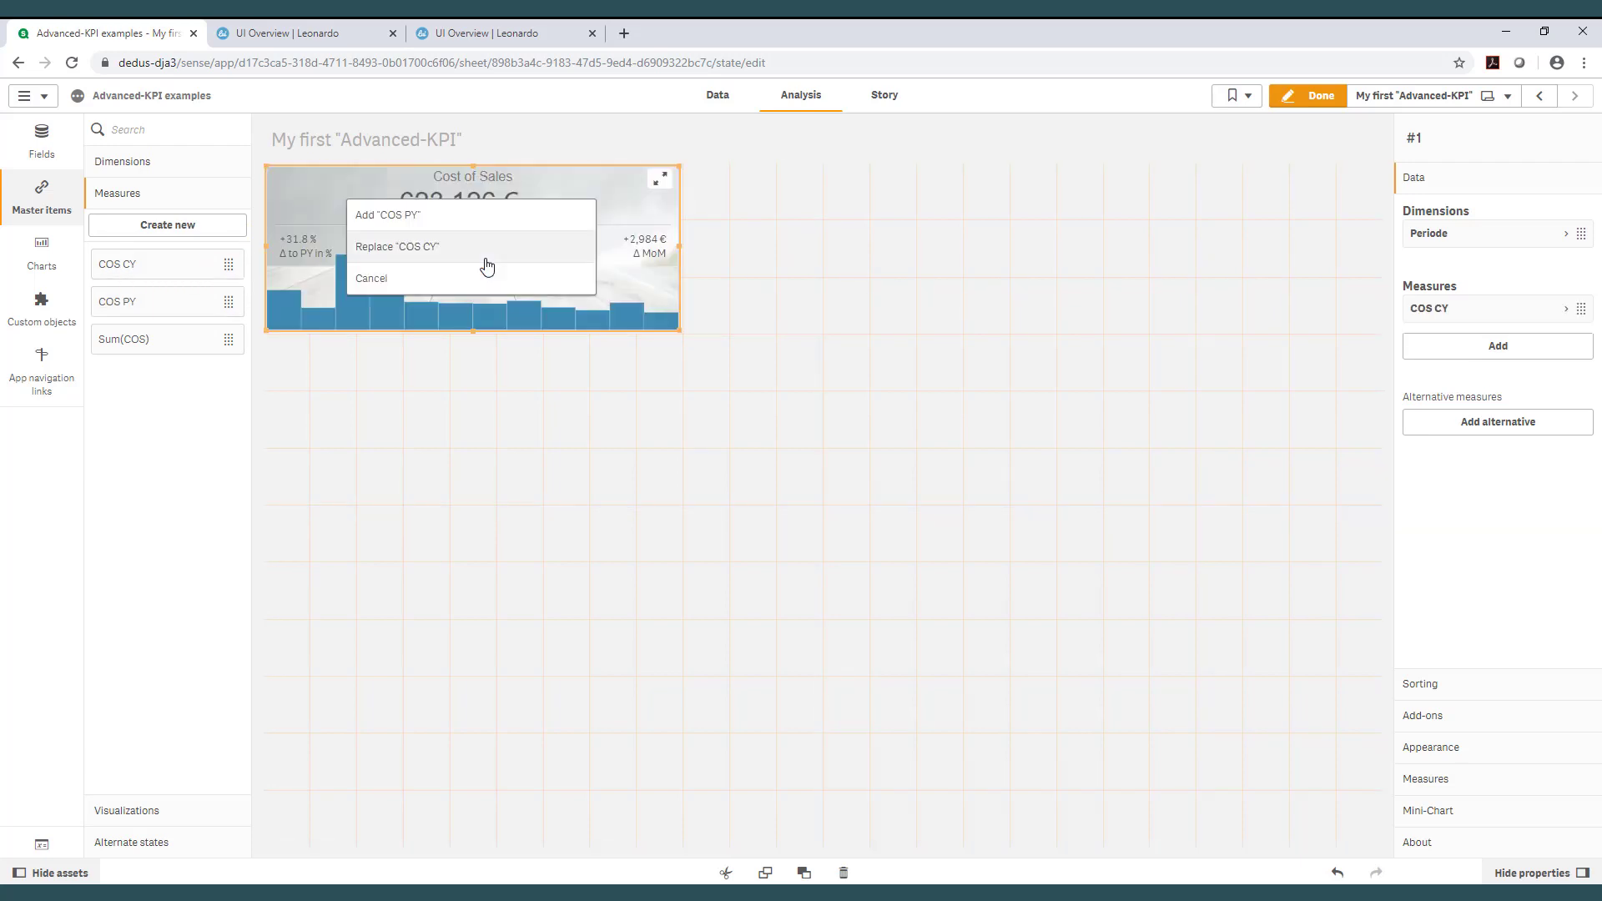
pyautogui.click(435, 218)
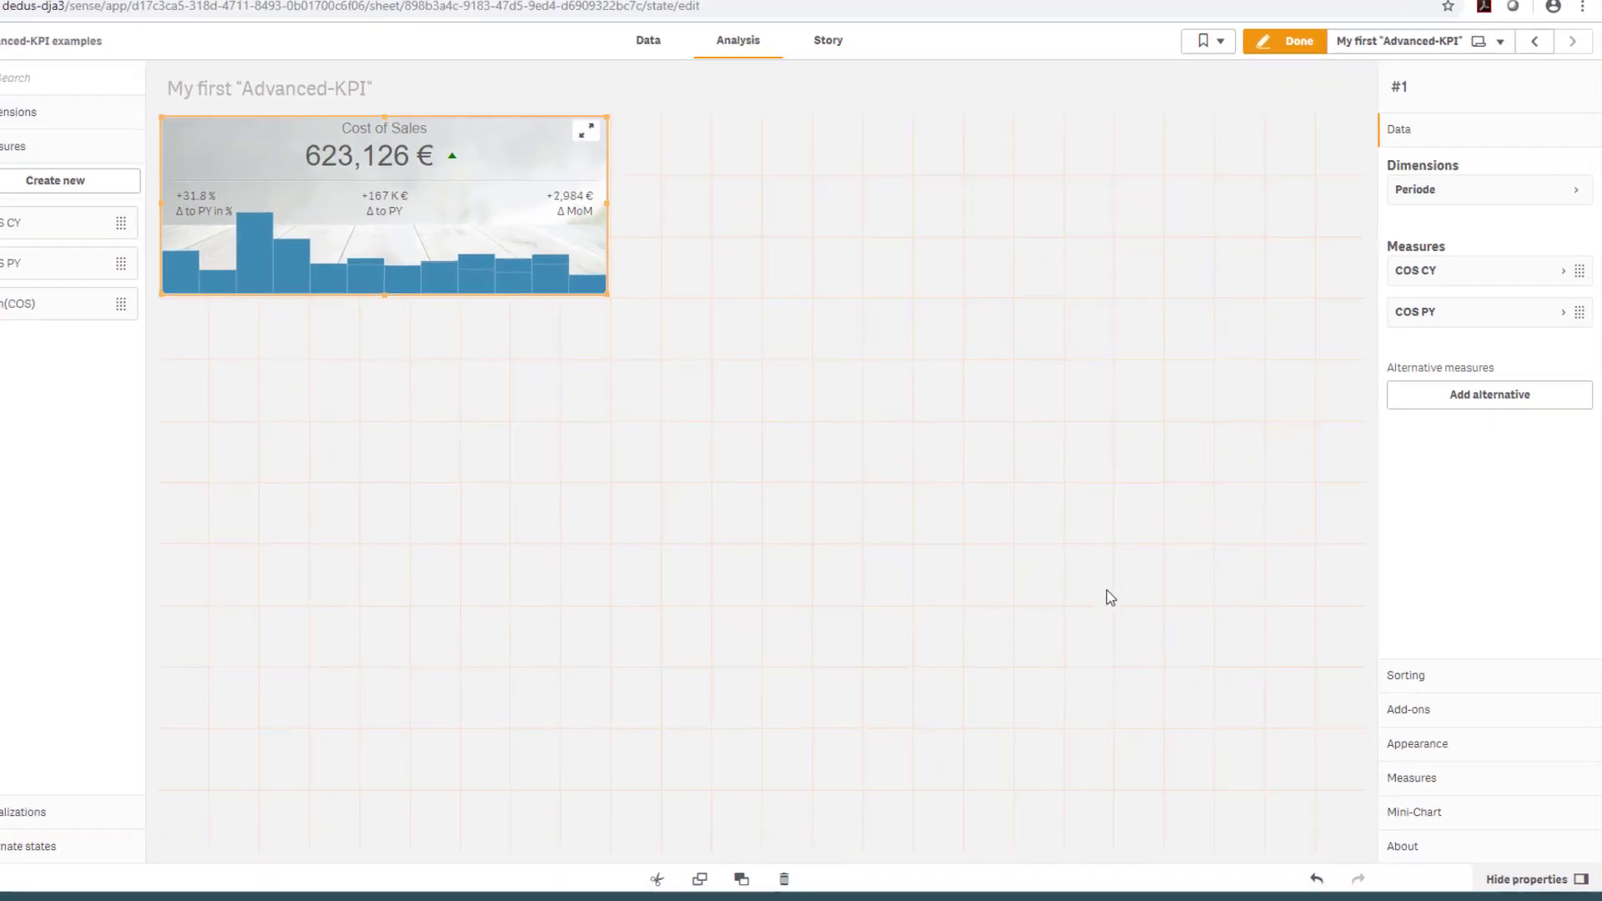
# Make the KPI object taller and switch the mini-chart type to Linechart.
pyautogui.click(1399, 817)
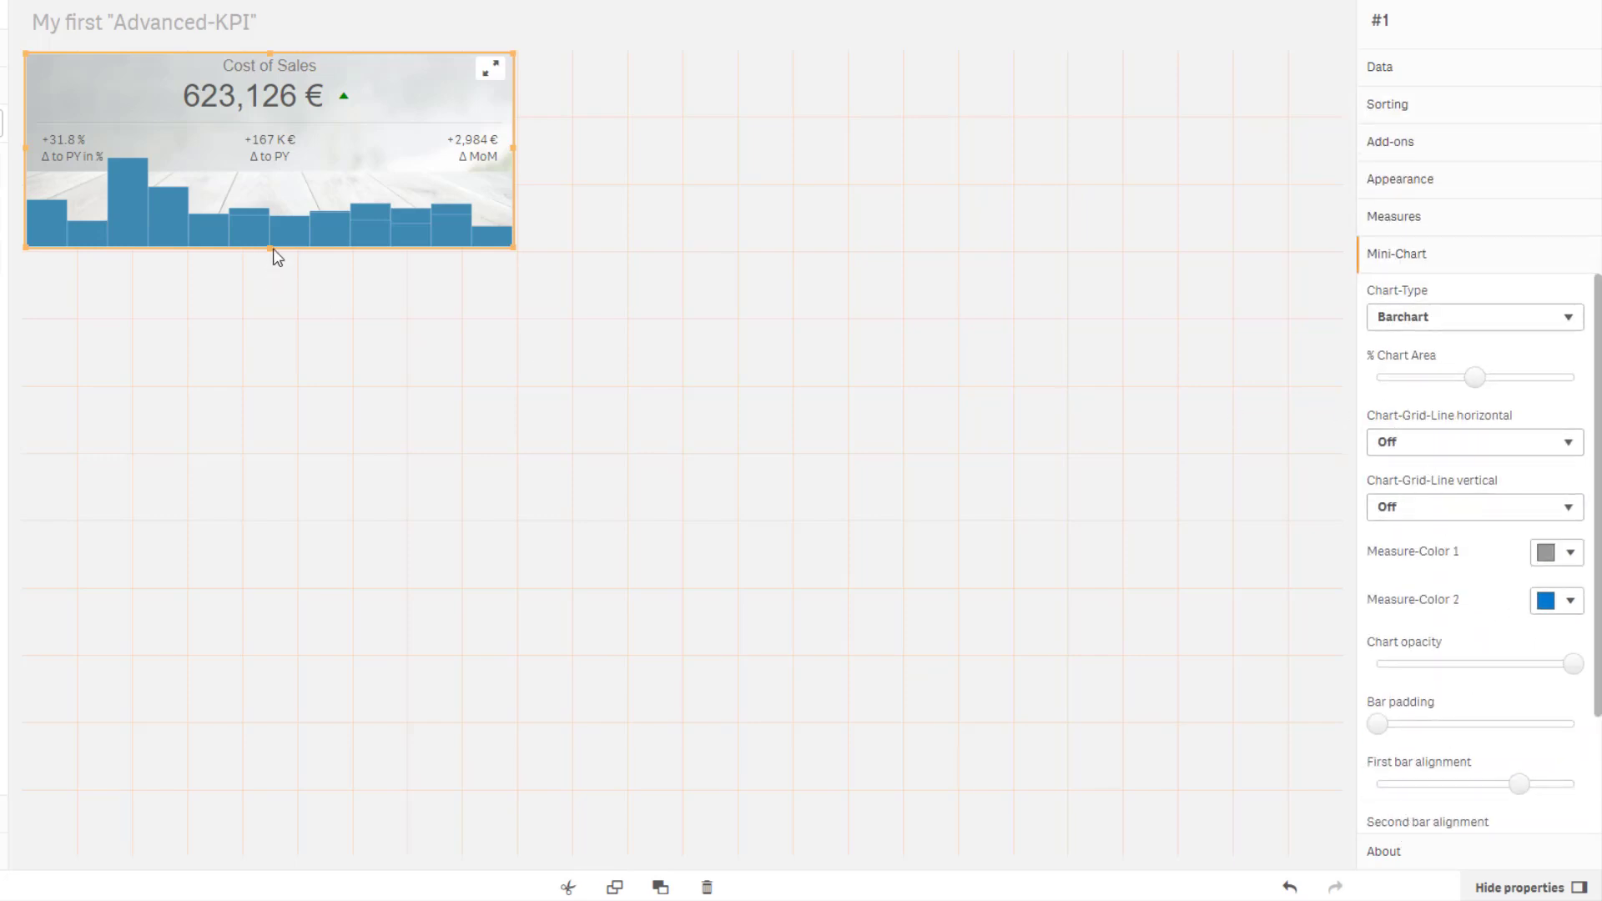
pyautogui.moveTo(274, 249); pyautogui.dragTo(273, 298)
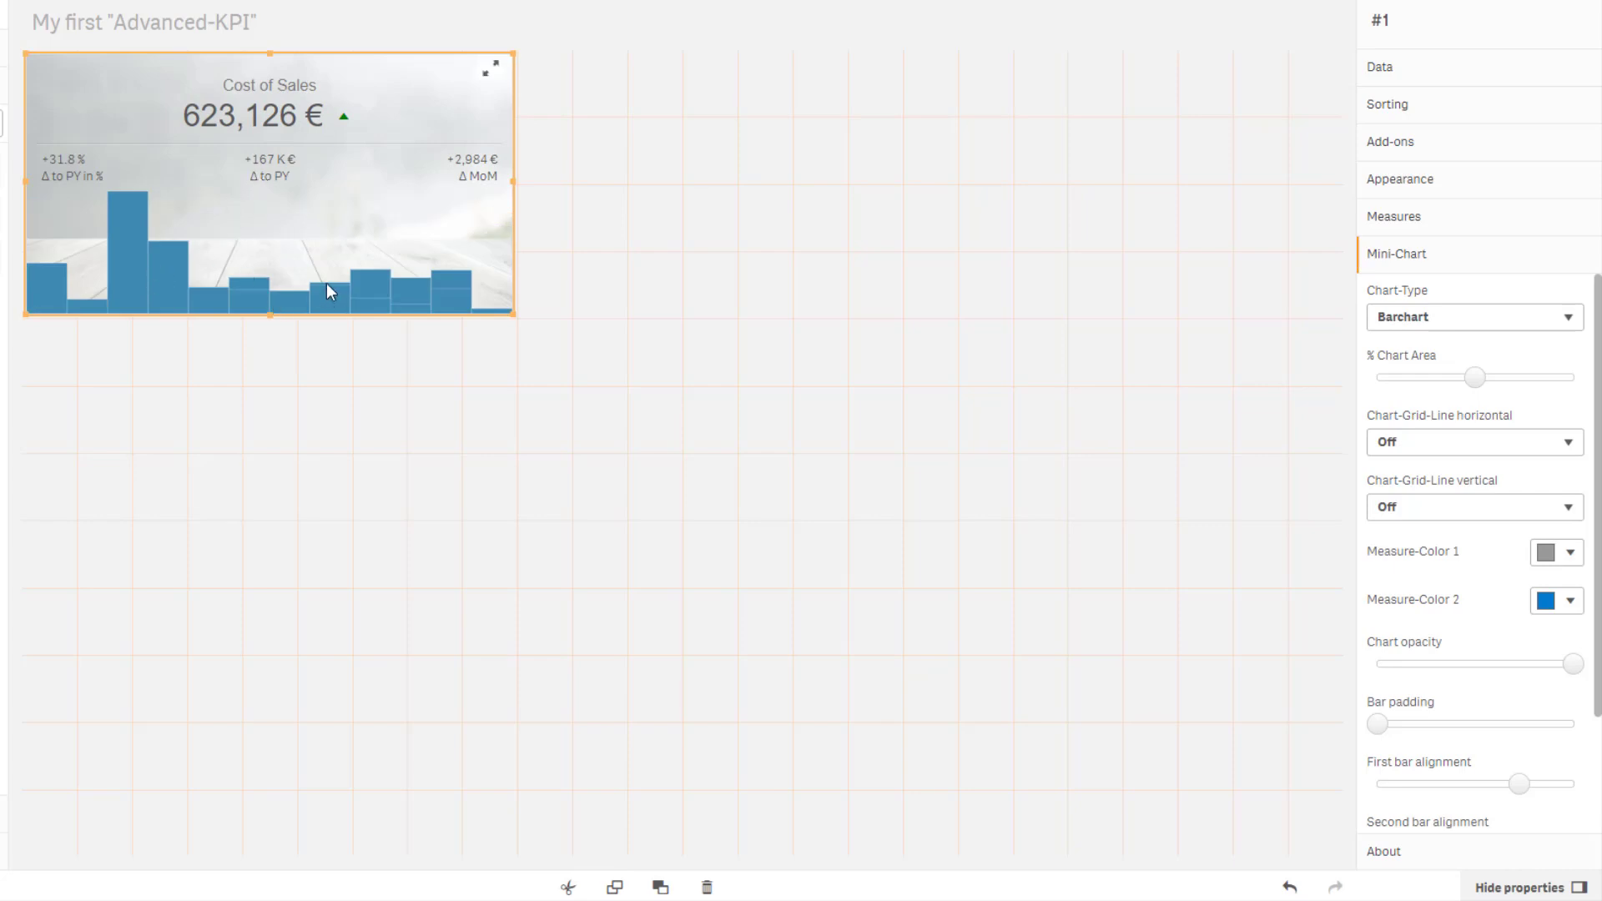
pyautogui.click(1477, 321)
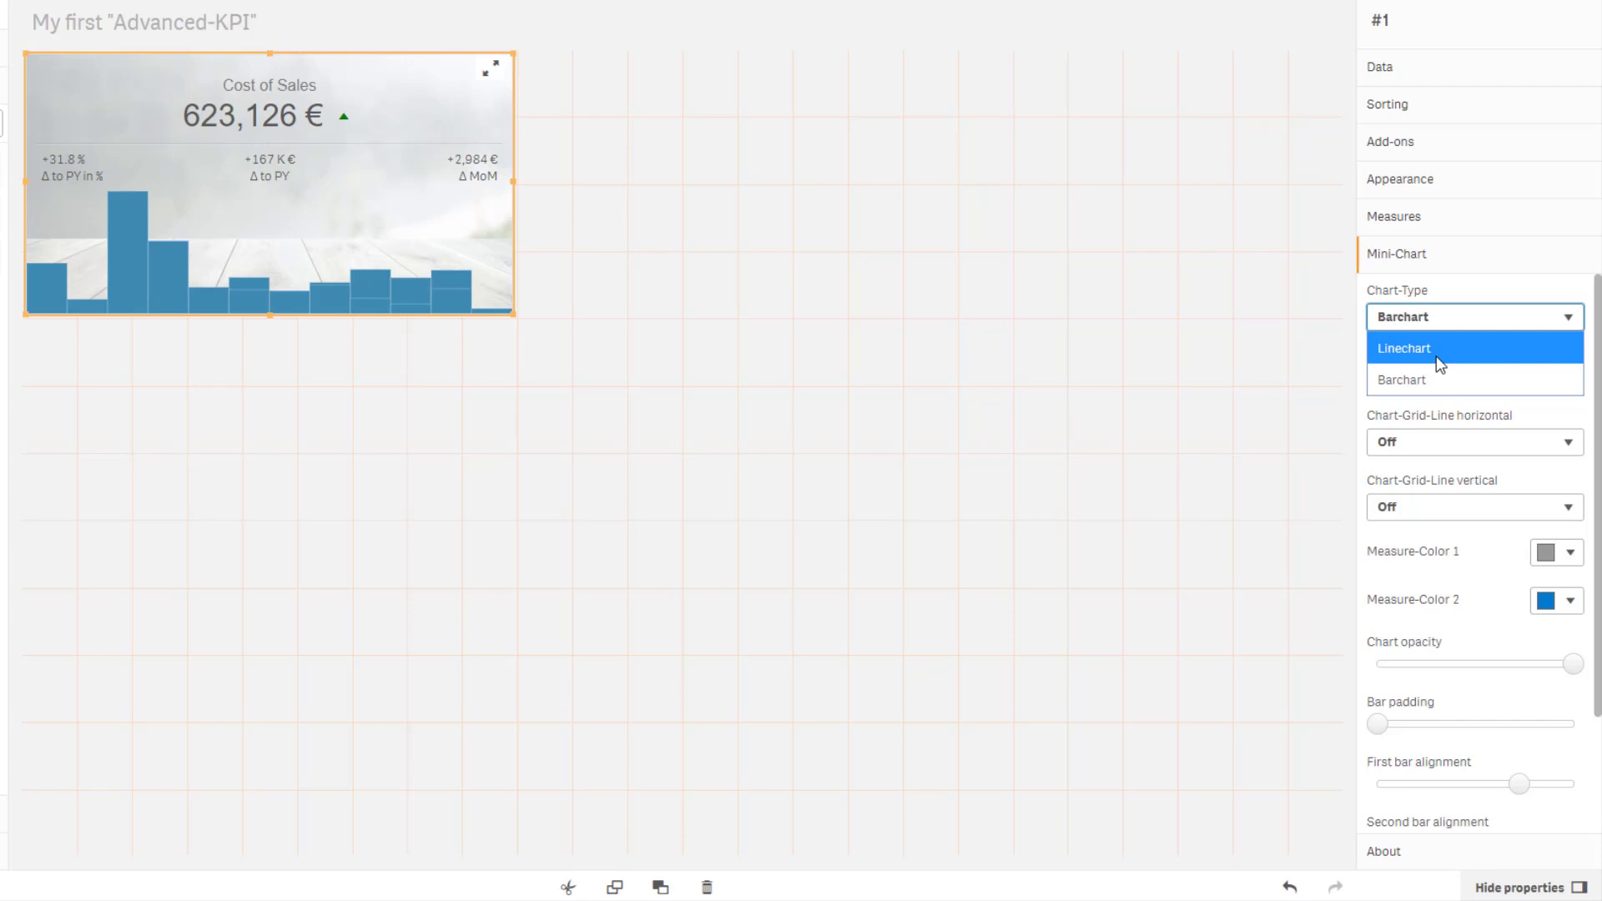
pyautogui.click(1440, 365)
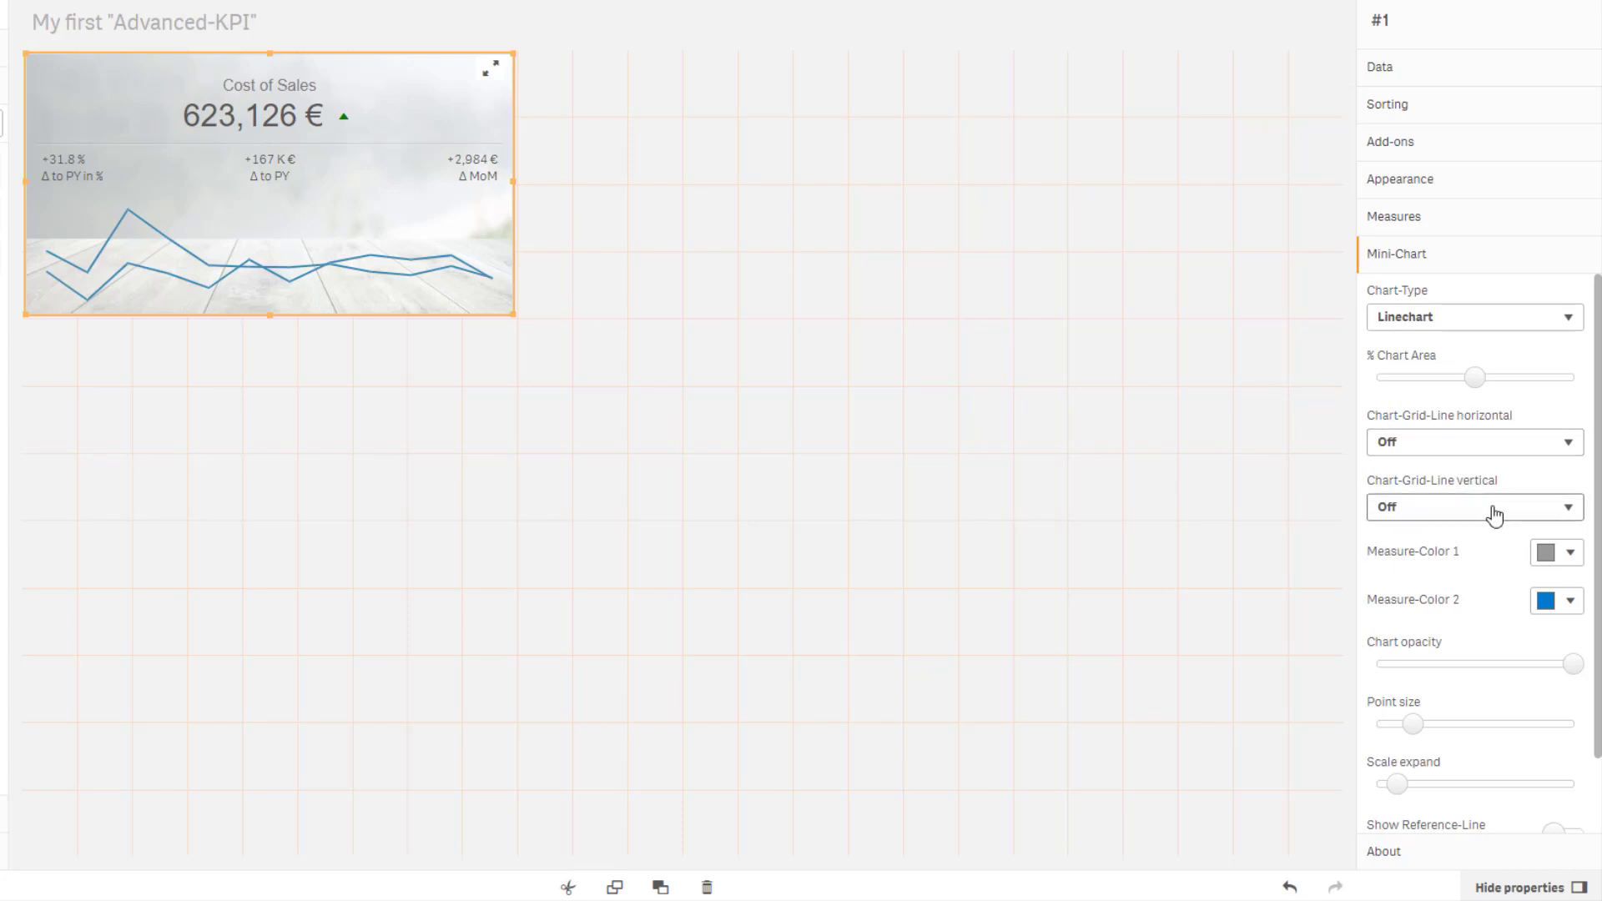
# Set Measure-Color 1 of the mini-chart to the recently used grey #7b7a78.
pyautogui.click(1554, 561)
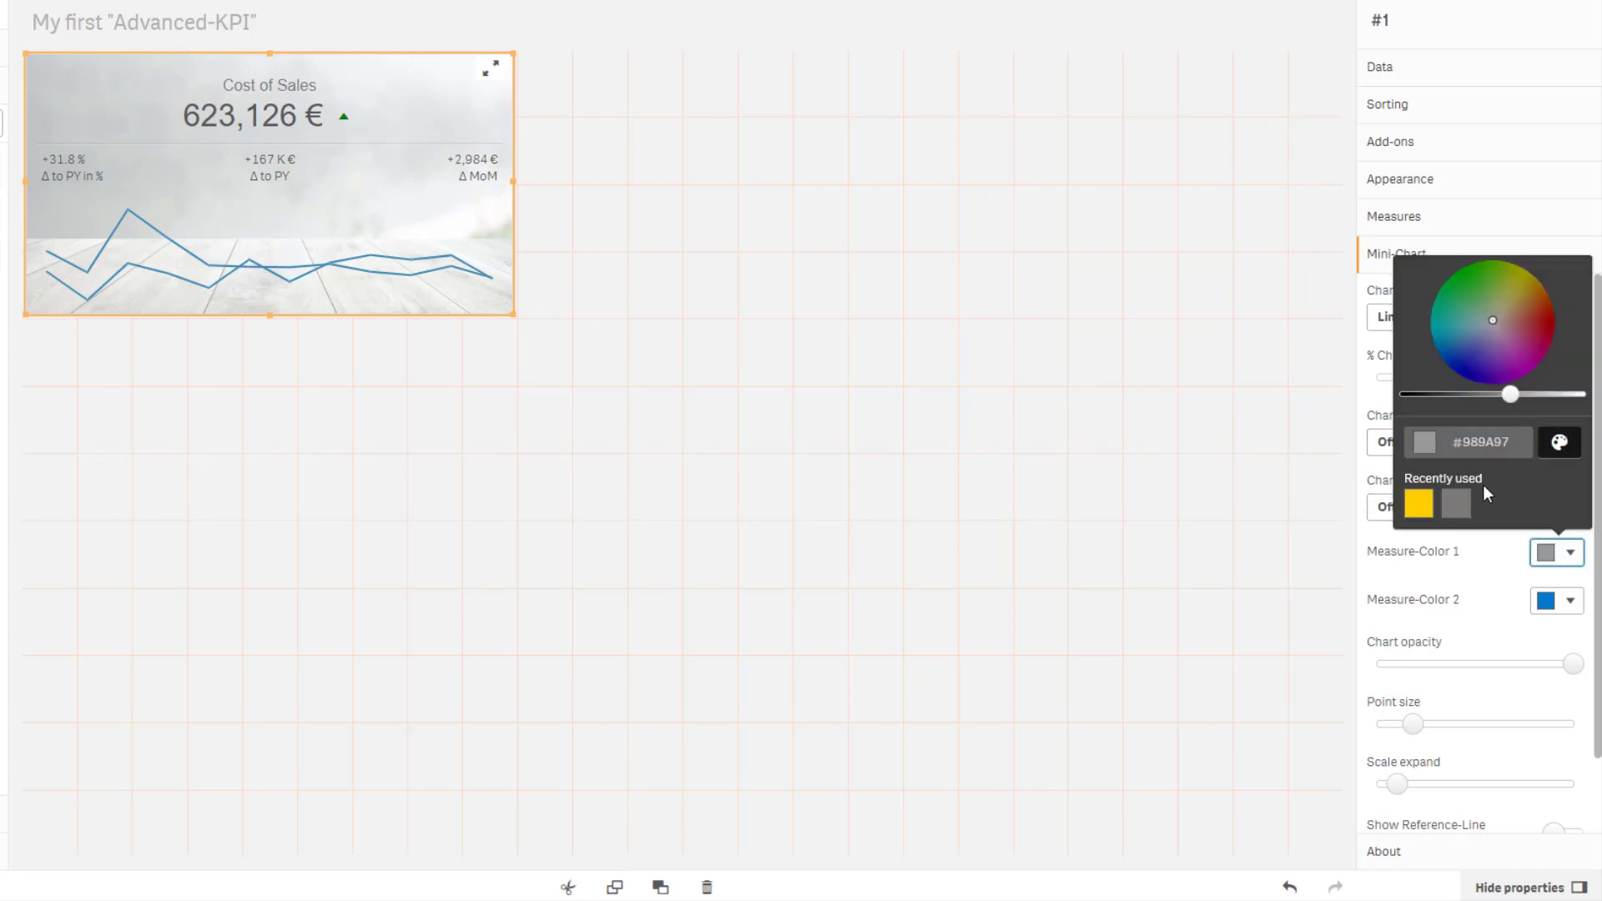
pyautogui.click(1459, 505)
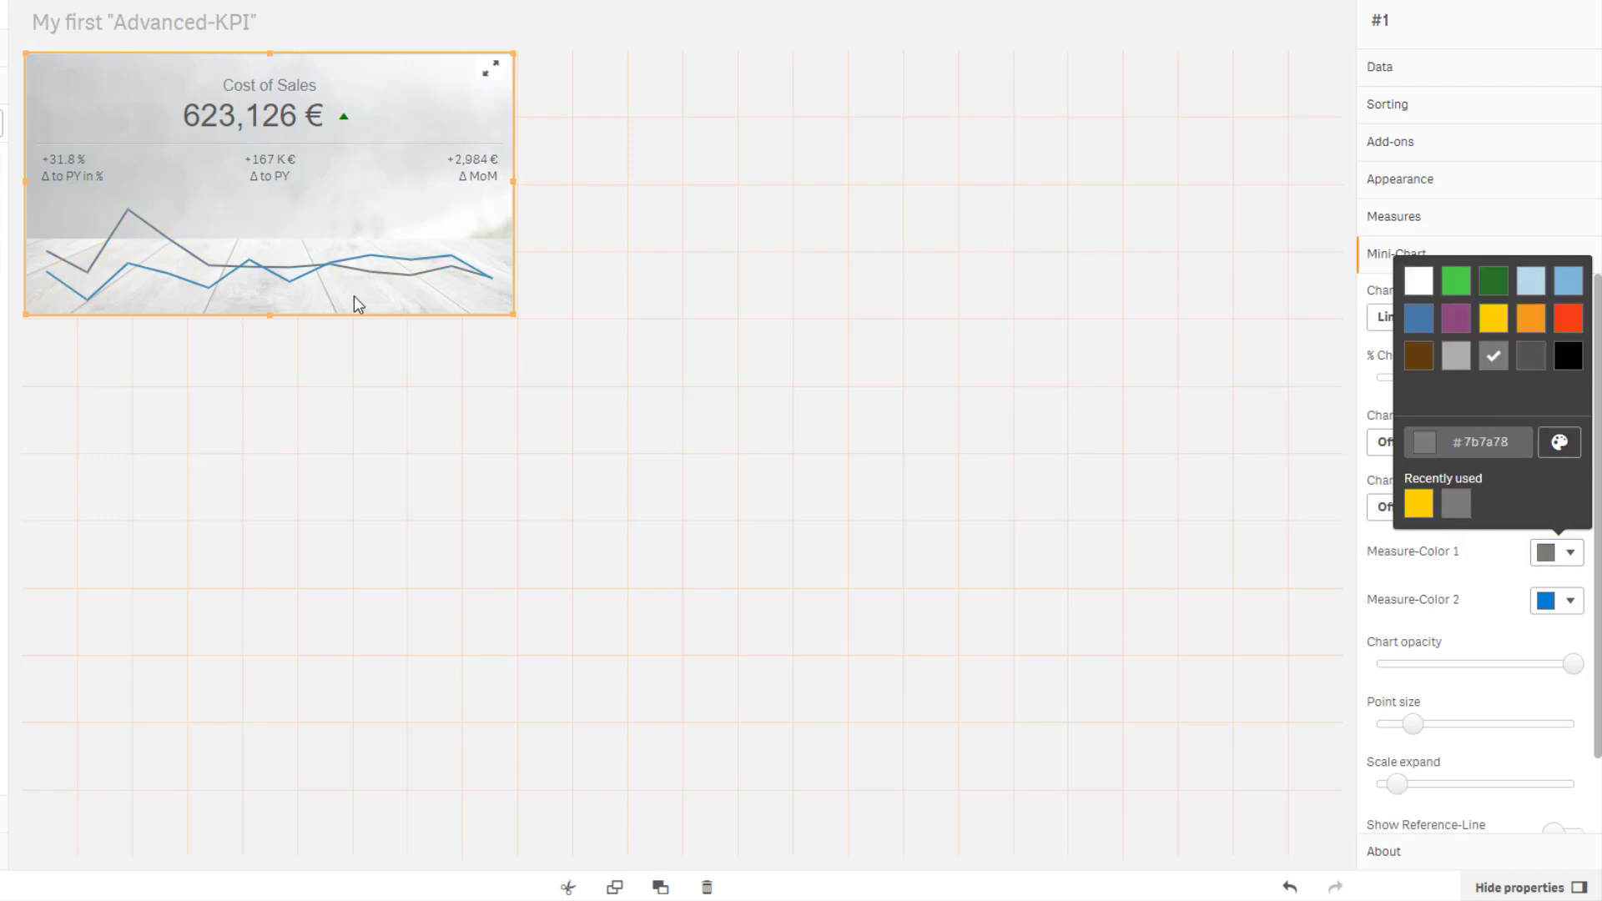
pyautogui.click(1565, 603)
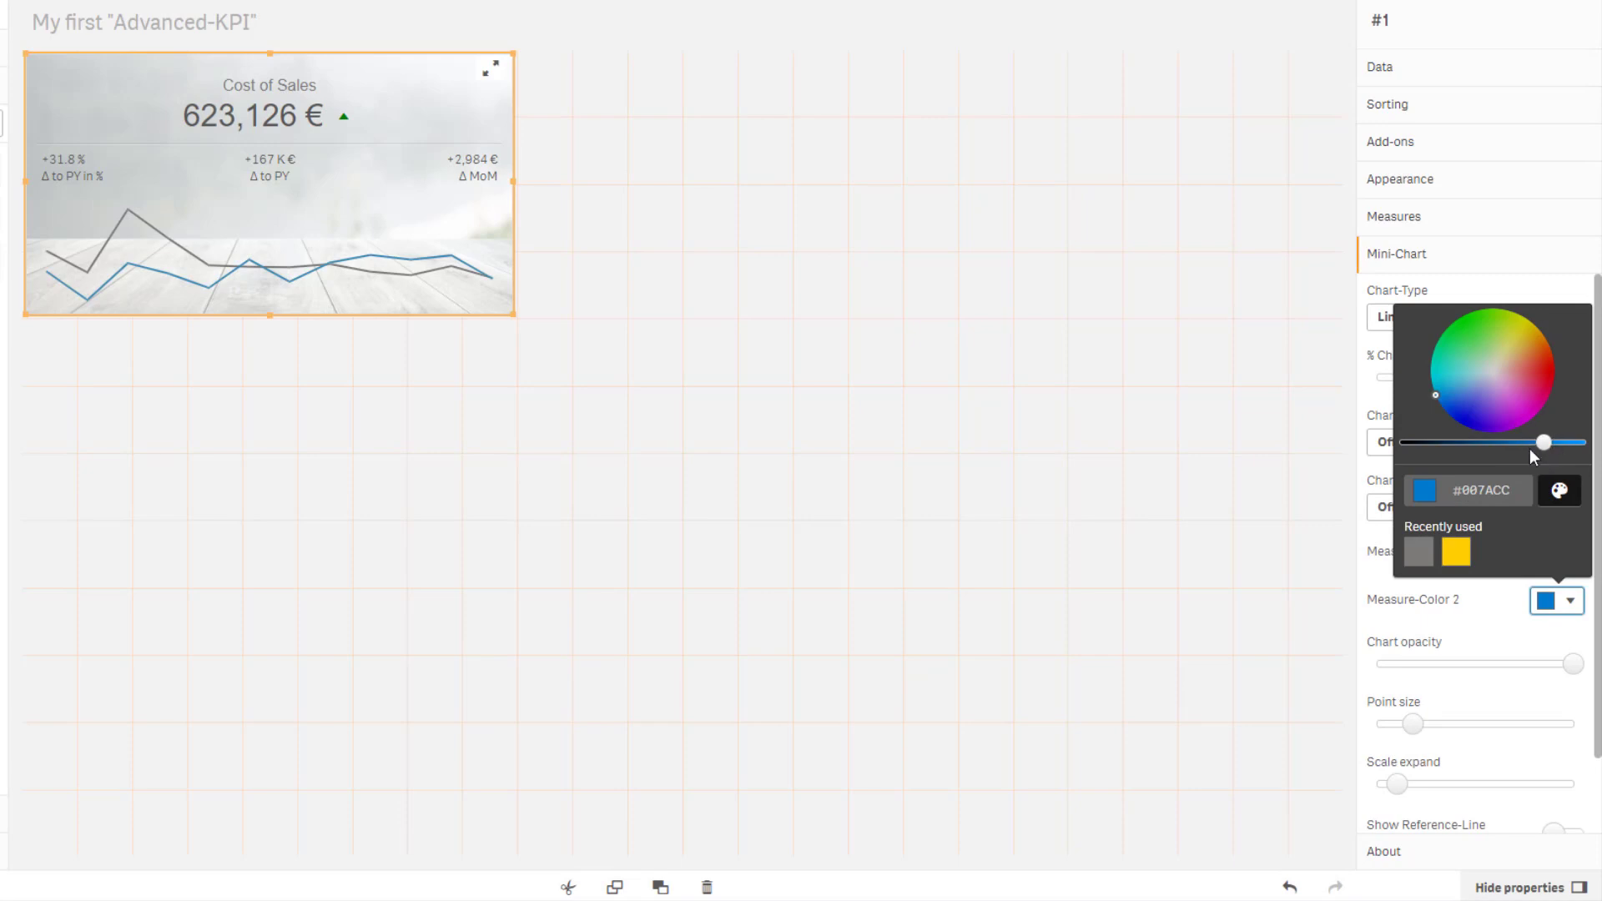
pyautogui.click(1491, 630)
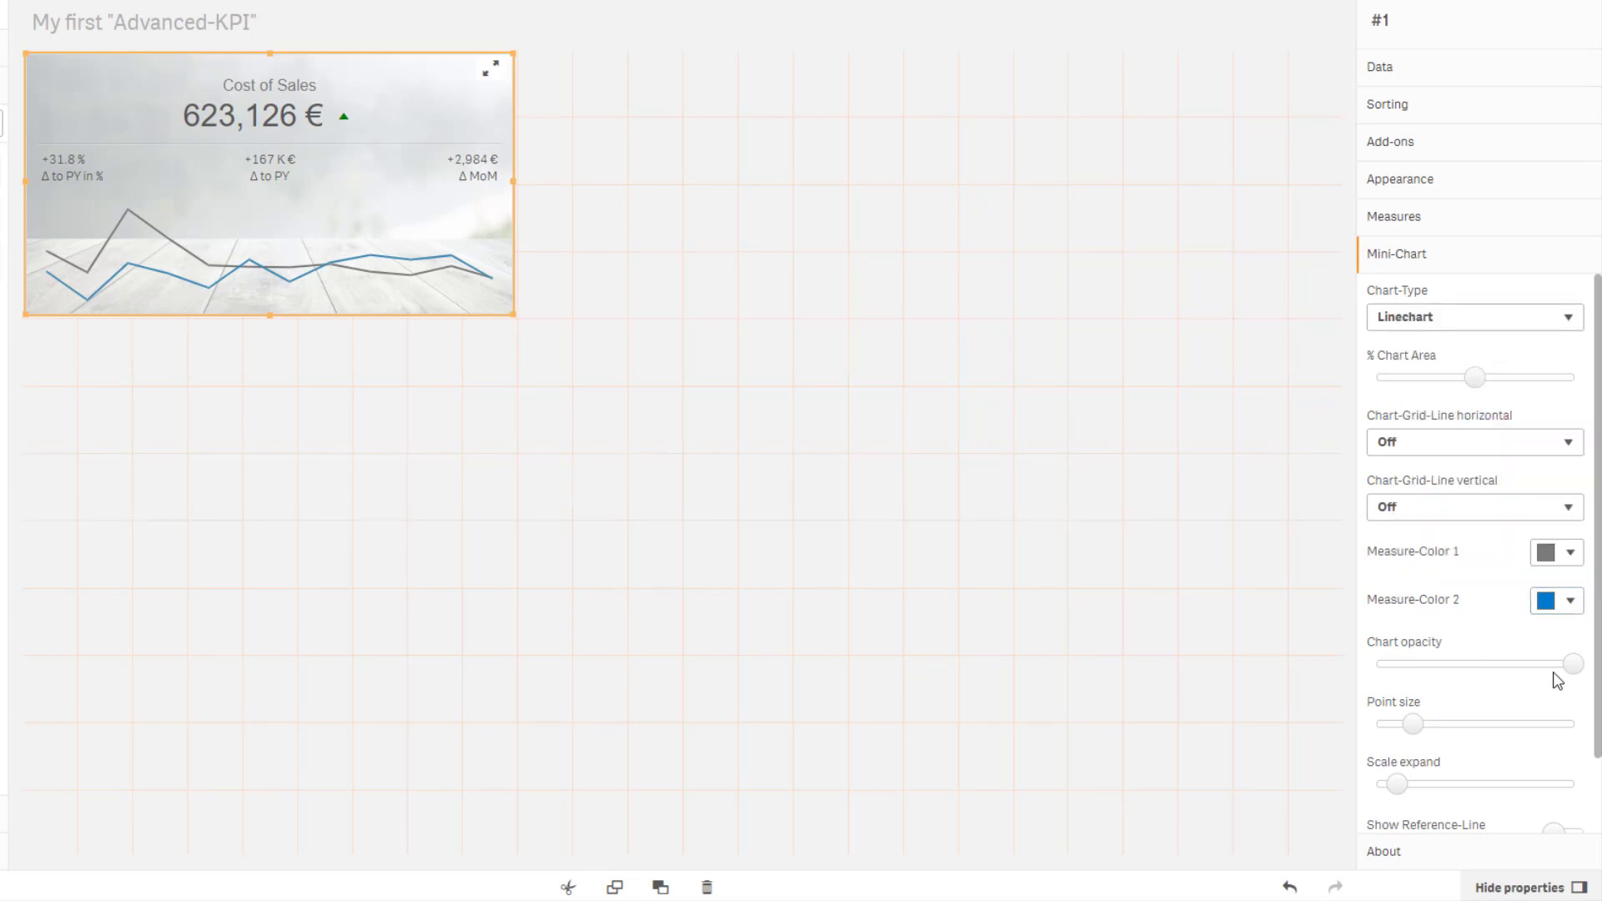
# Lower the mini-chart opacity, enlarge the point size and increase the scale expand.
pyautogui.moveTo(1574, 664); pyautogui.dragTo(1515, 675)
pyautogui.moveTo(1413, 724); pyautogui.dragTo(1529, 736)
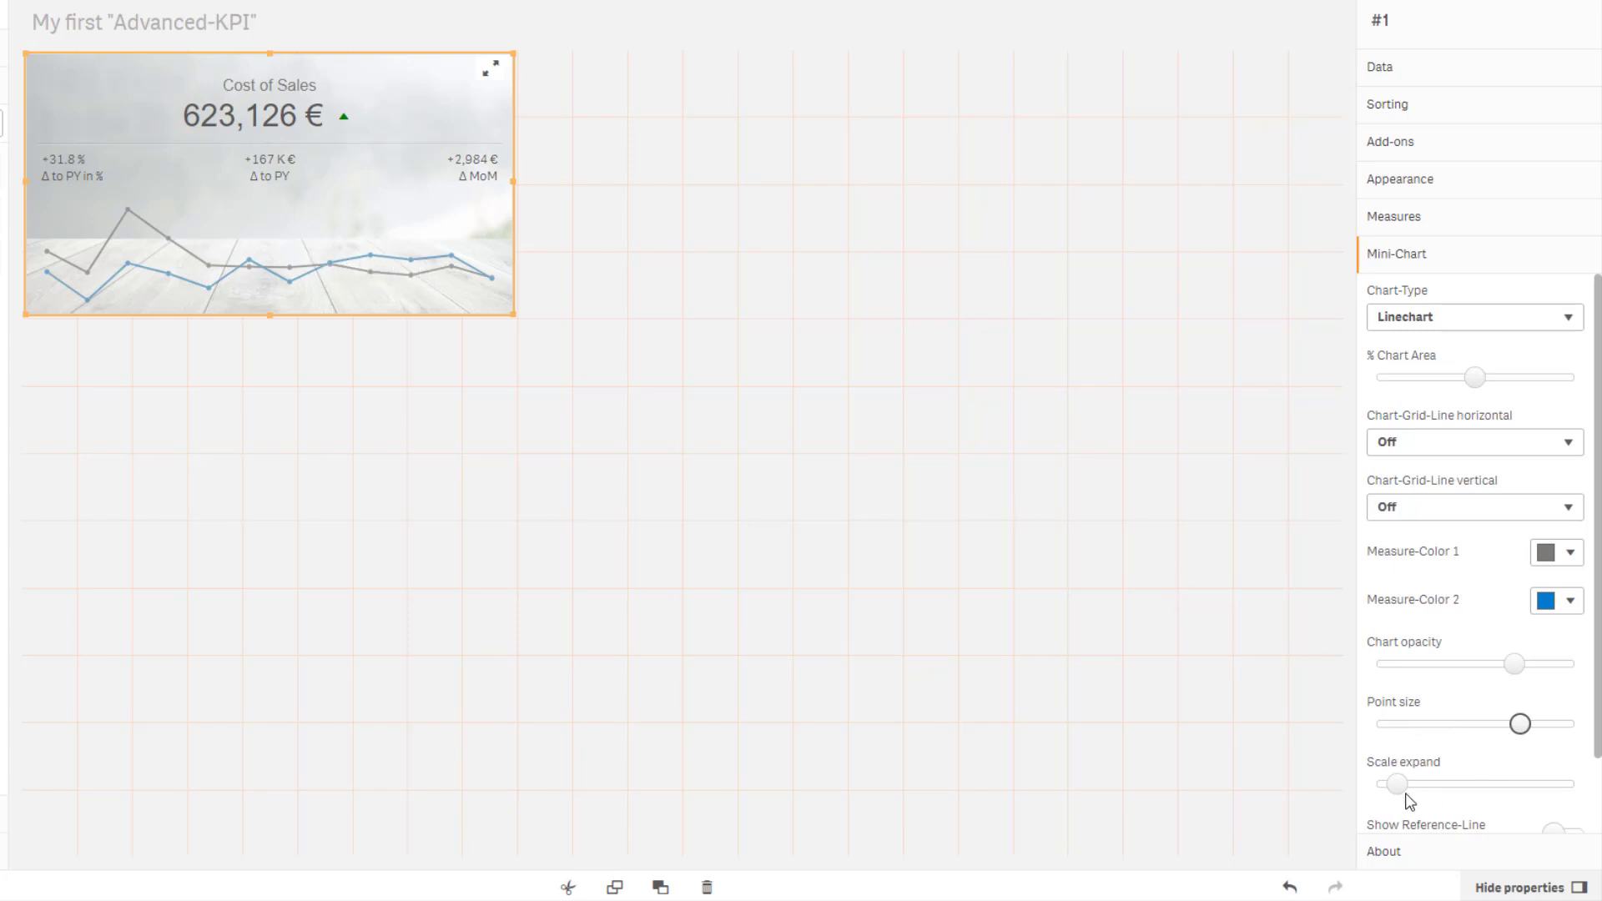
pyautogui.moveTo(1399, 786); pyautogui.dragTo(1447, 793)
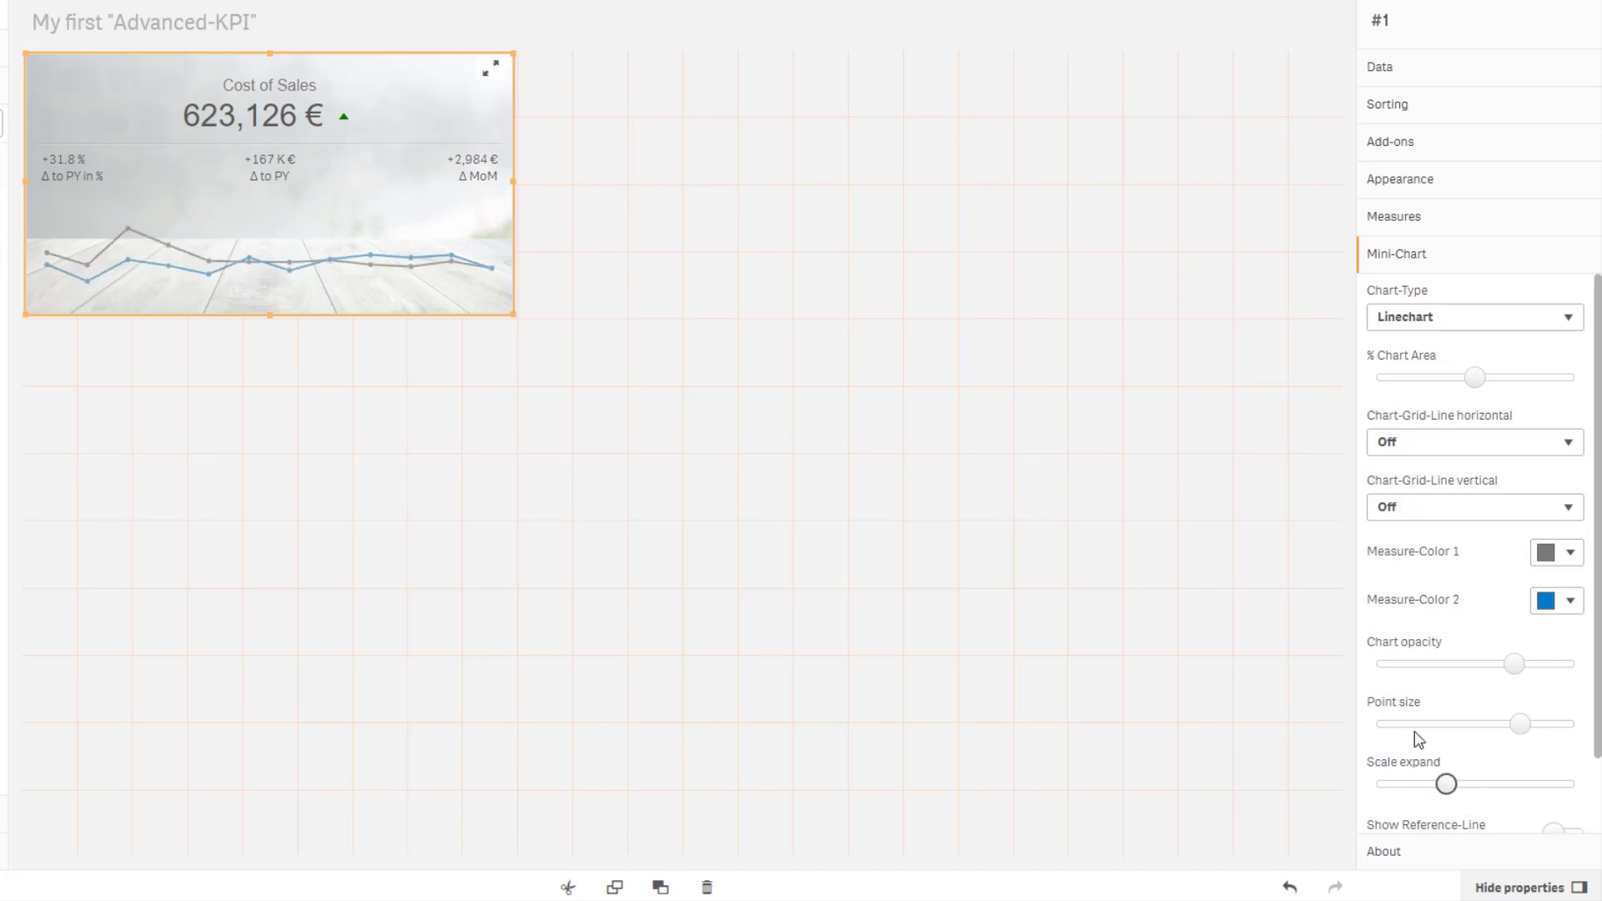
# Turn on Chart Fullscreen Mode for the mini-chart.
pyautogui.scroll(-1, 1524, 766)
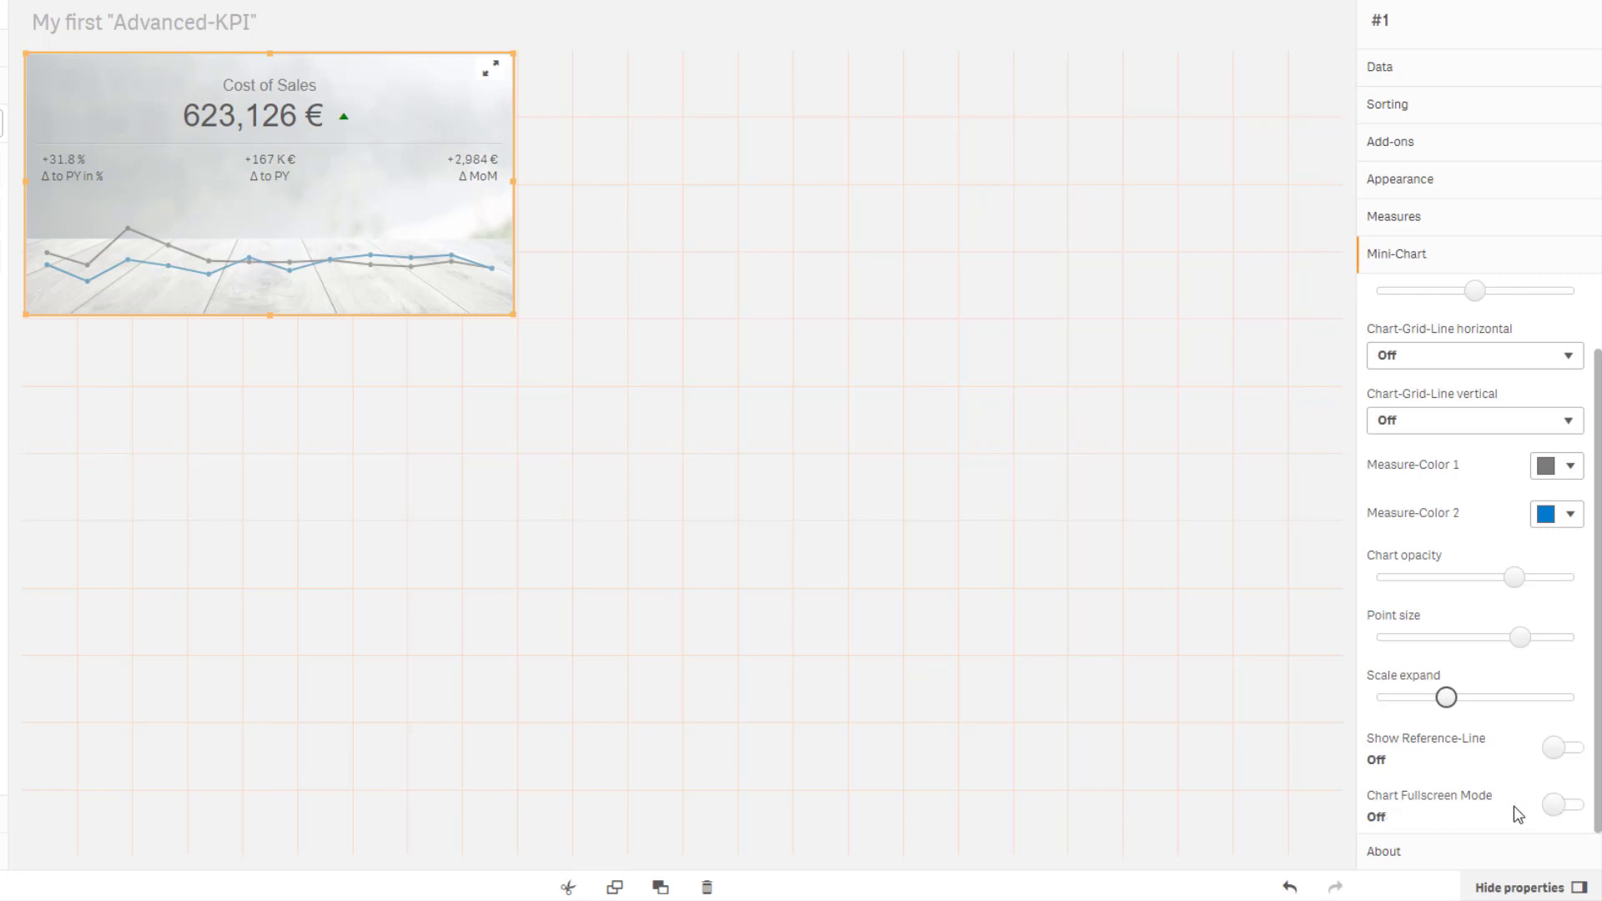
pyautogui.click(1554, 808)
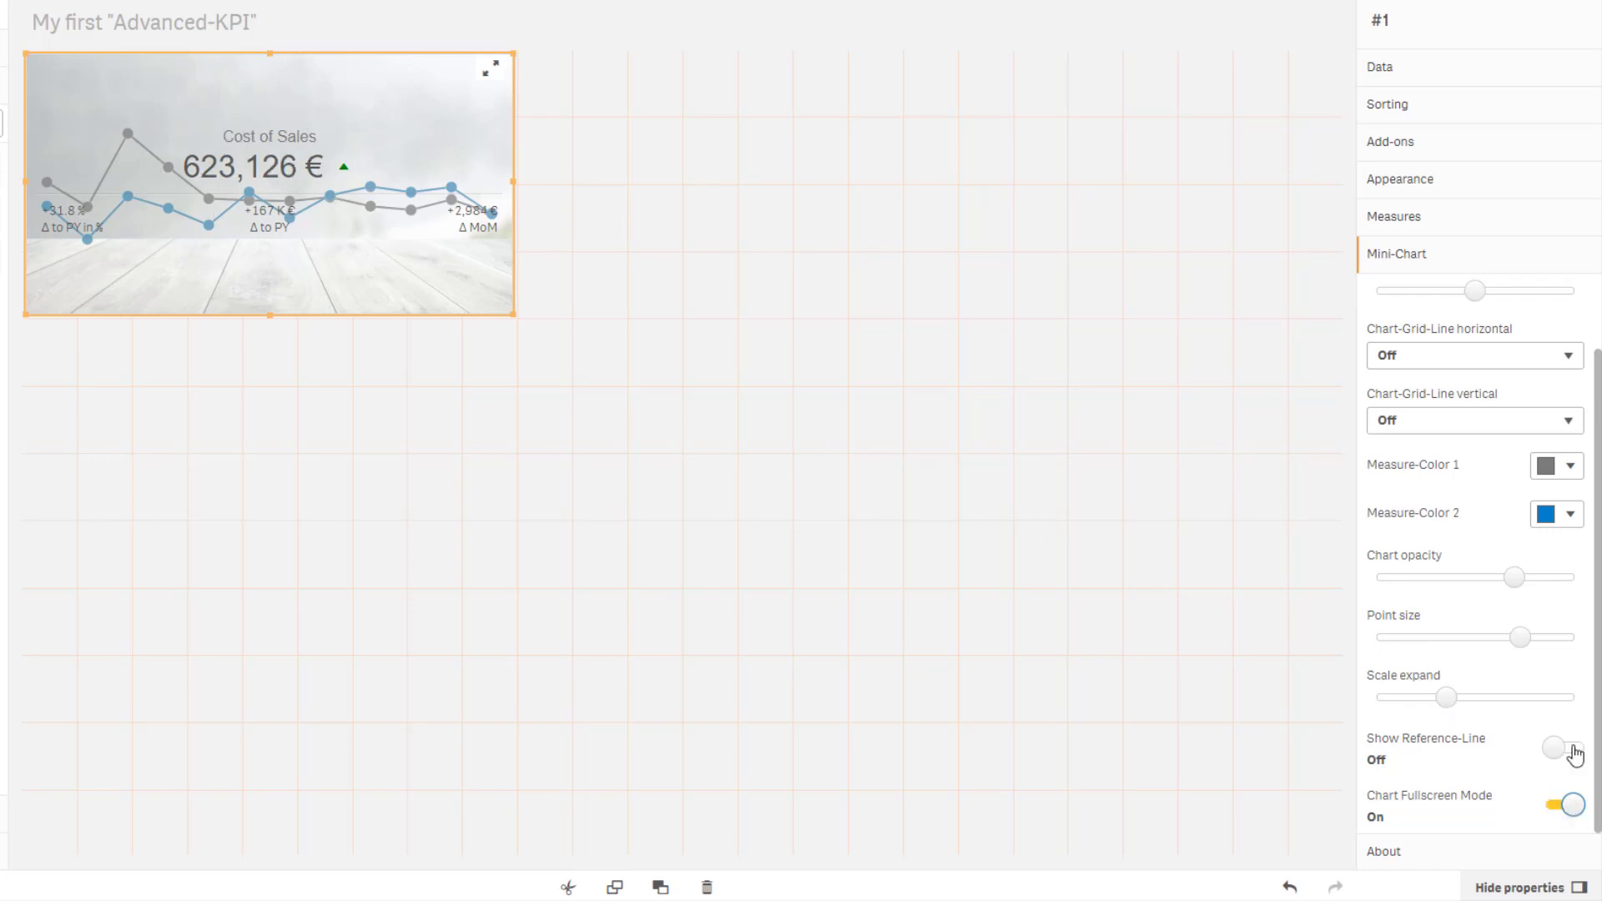
# Try the Barchart mini-chart type with a different chart opacity before restoring Linechart.
pyautogui.scroll(1, 1567, 726)
pyautogui.click(1425, 319)
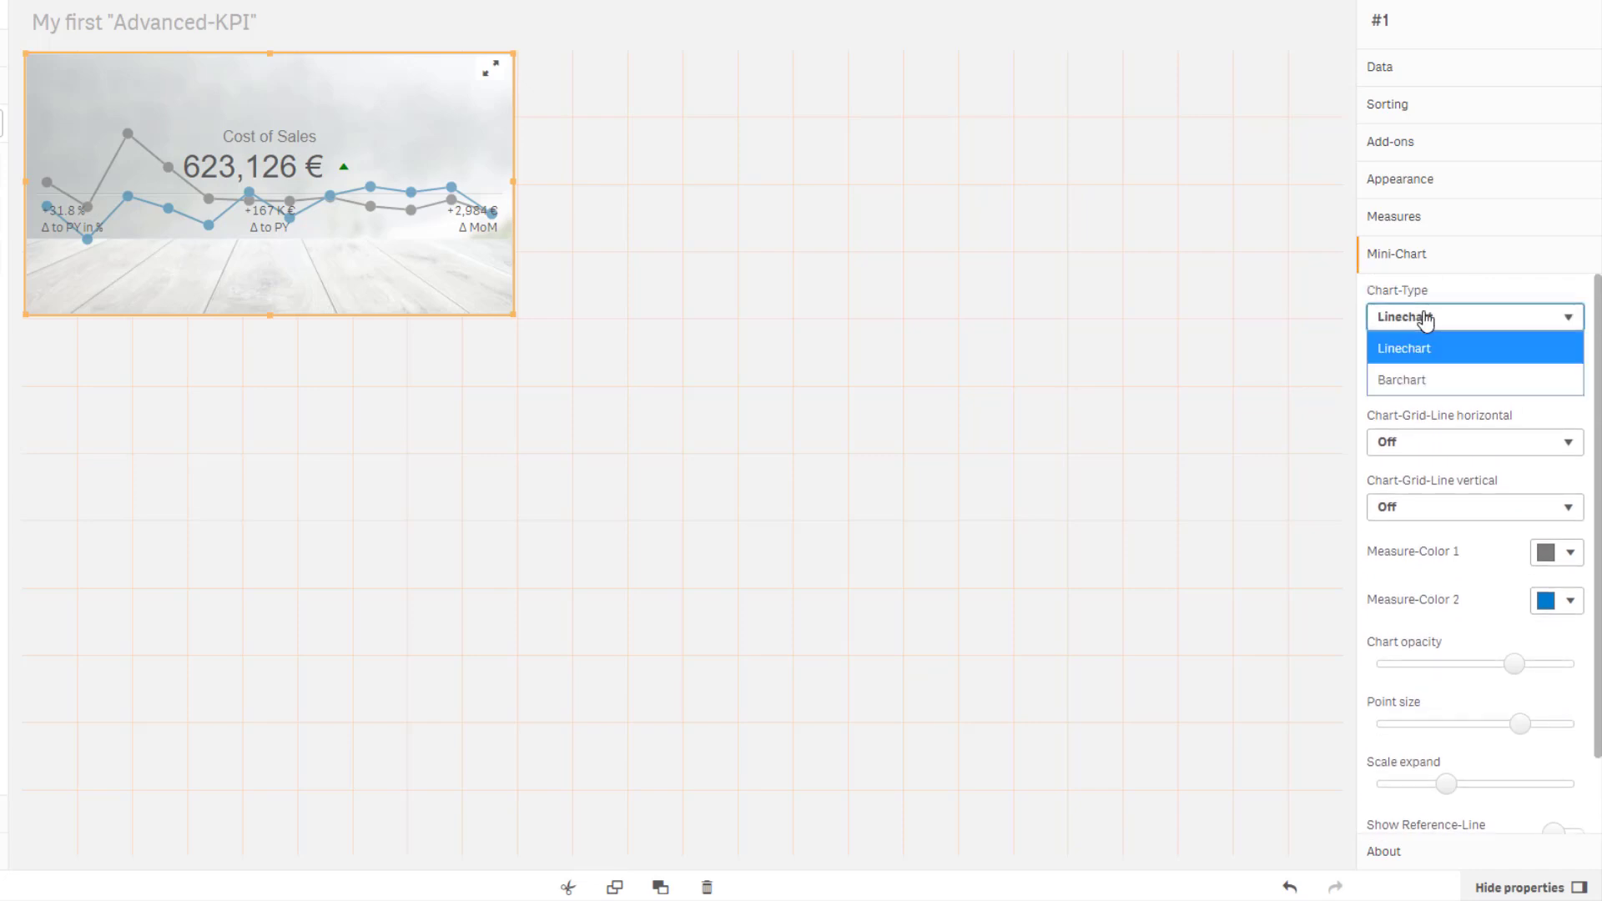
pyautogui.click(1410, 381)
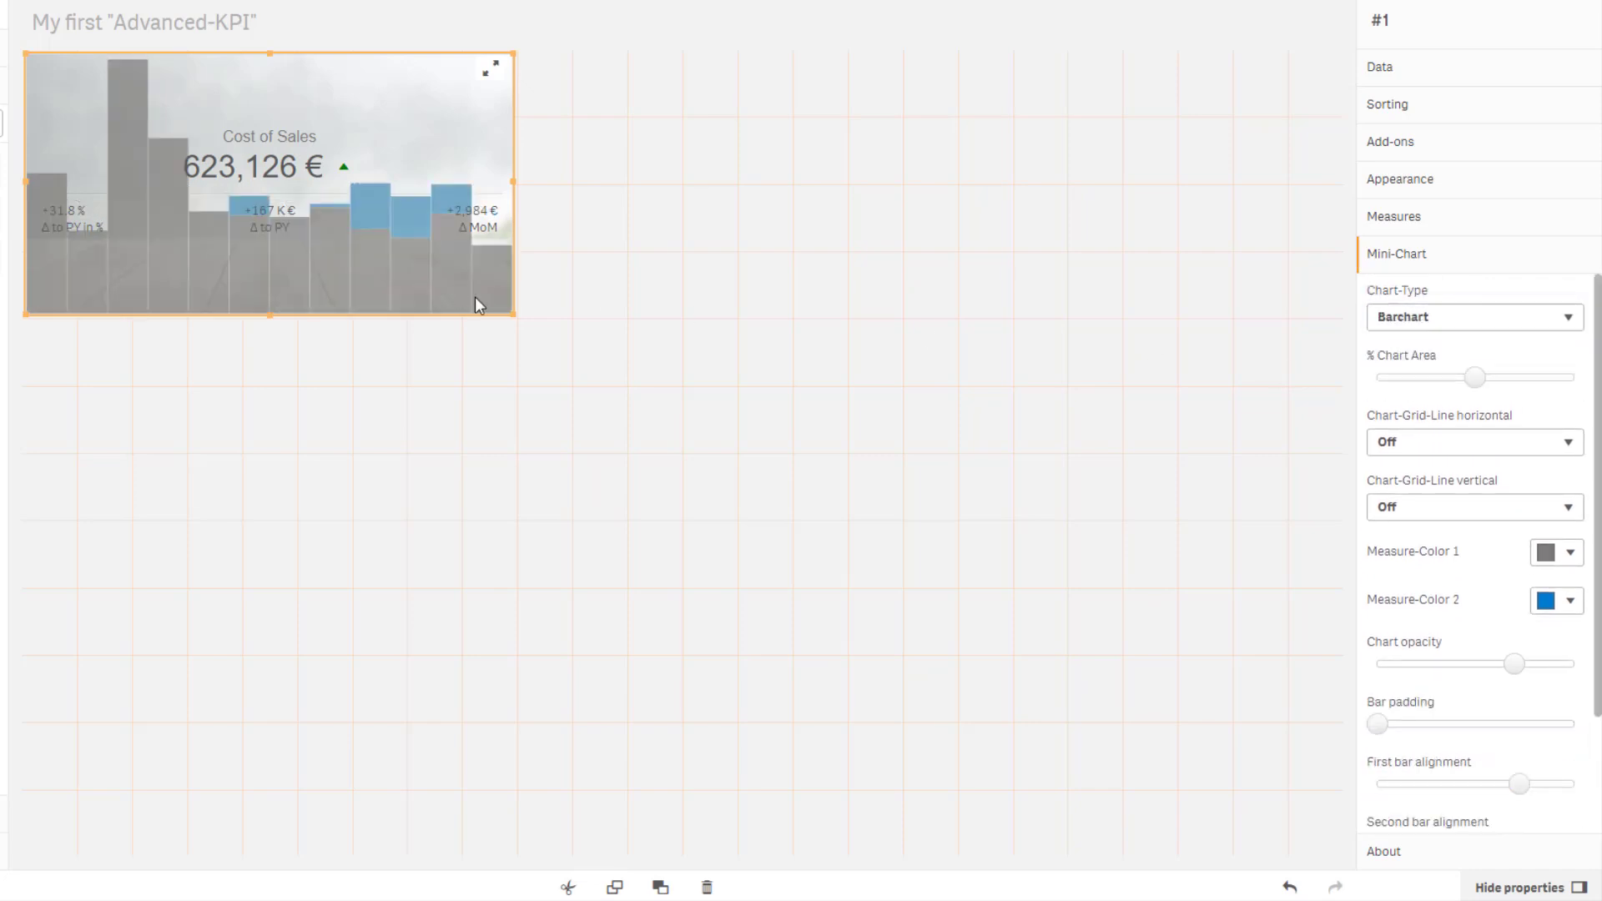
pyautogui.moveTo(1514, 666); pyautogui.dragTo(1432, 680)
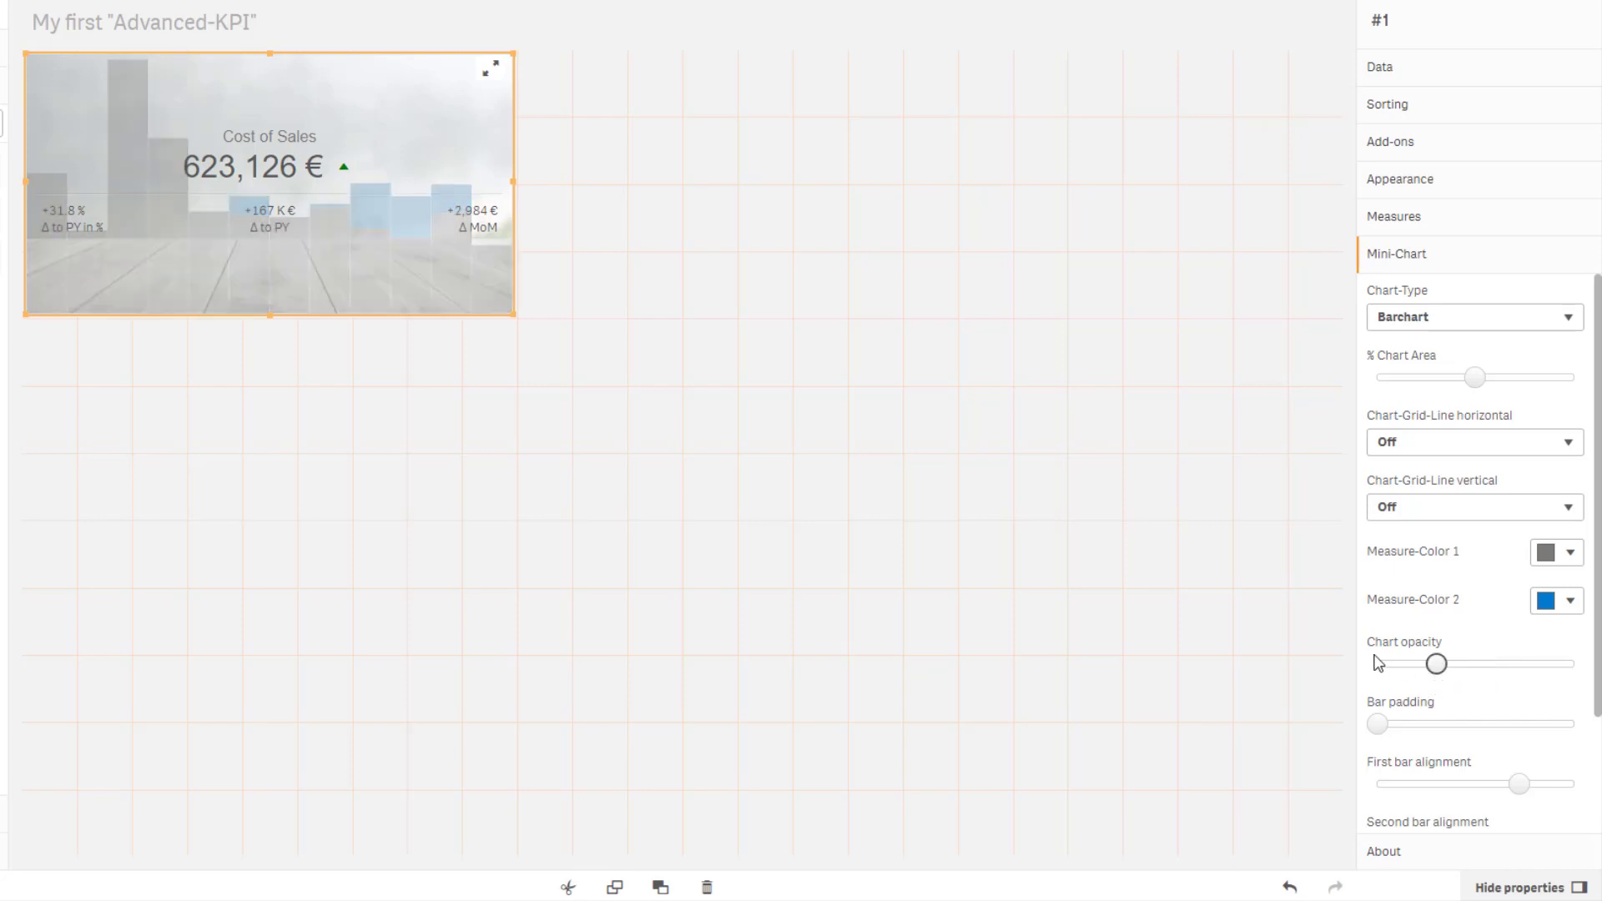
pyautogui.moveTo(1437, 665); pyautogui.dragTo(1515, 665)
pyautogui.click(1455, 321)
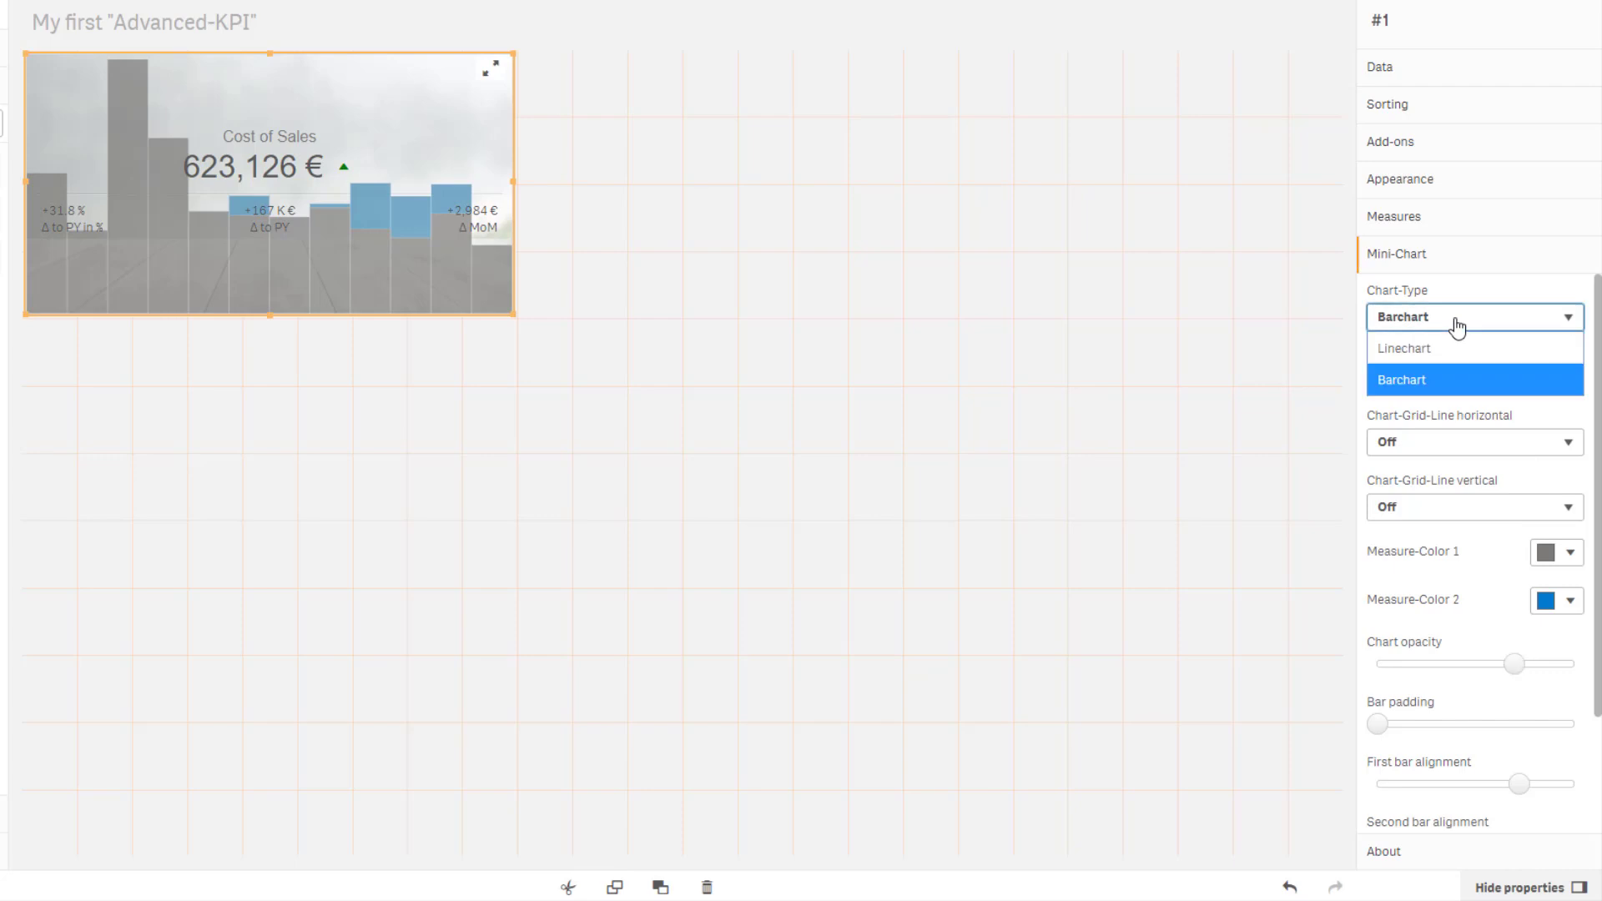
pyautogui.click(1424, 351)
# Turn off Chart Fullscreen Mode for the mini-chart.
pyautogui.scroll(-2, 1478, 638)
pyautogui.click(1574, 806)
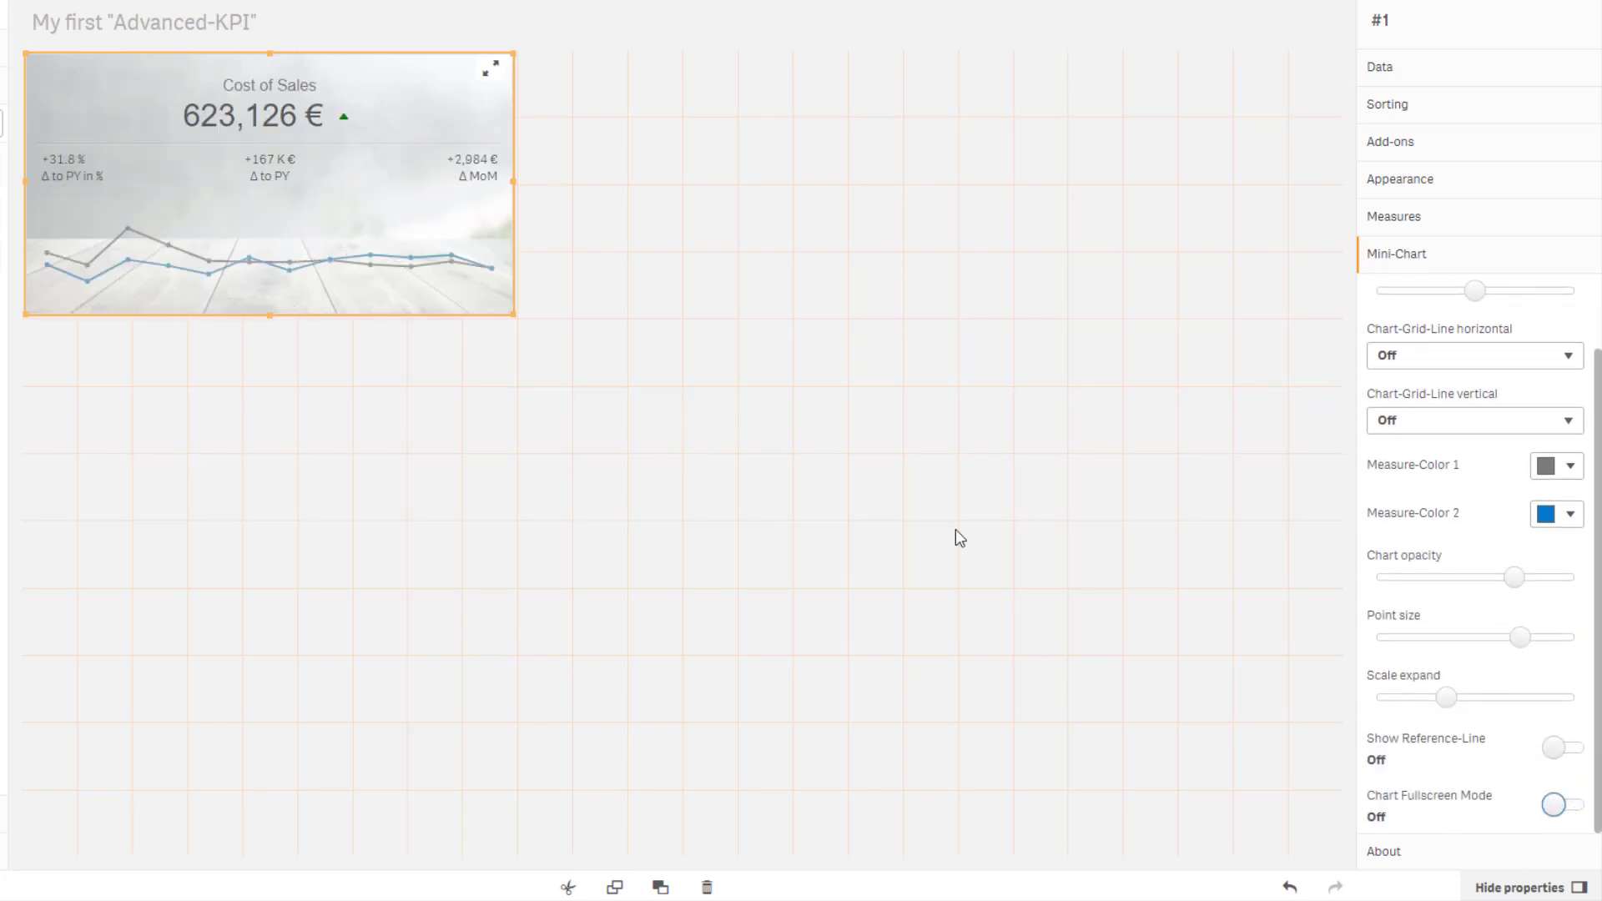
# Reduce the mini-chart scale expand slightly and finish editing the sheet.
pyautogui.moveTo(1447, 700); pyautogui.dragTo(1411, 704)
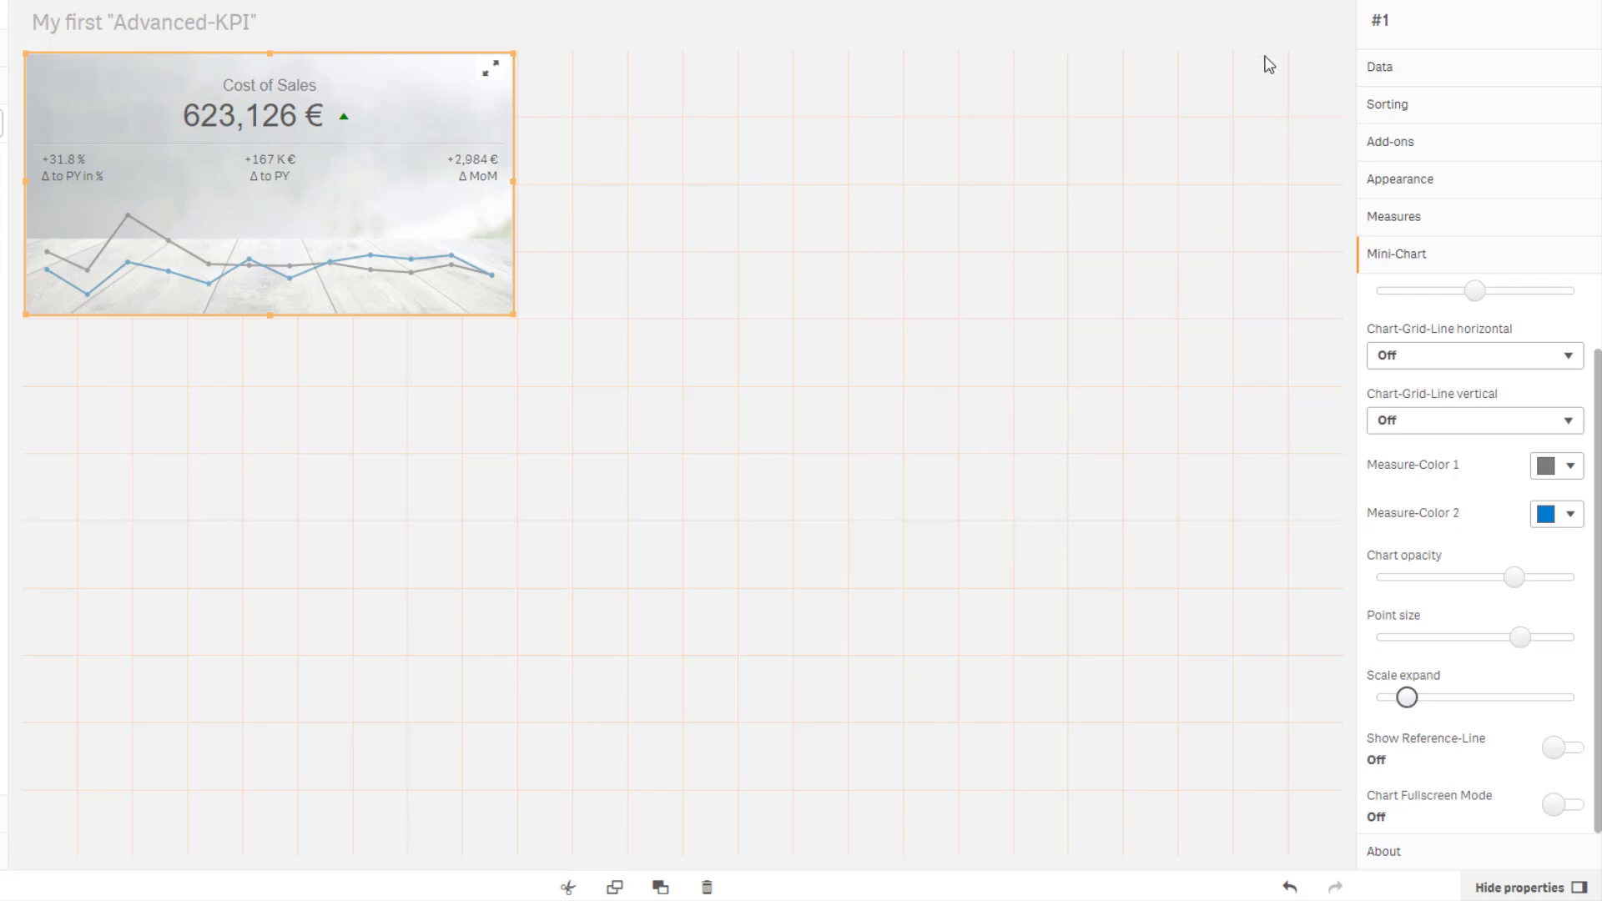
pyautogui.click(1274, 7)
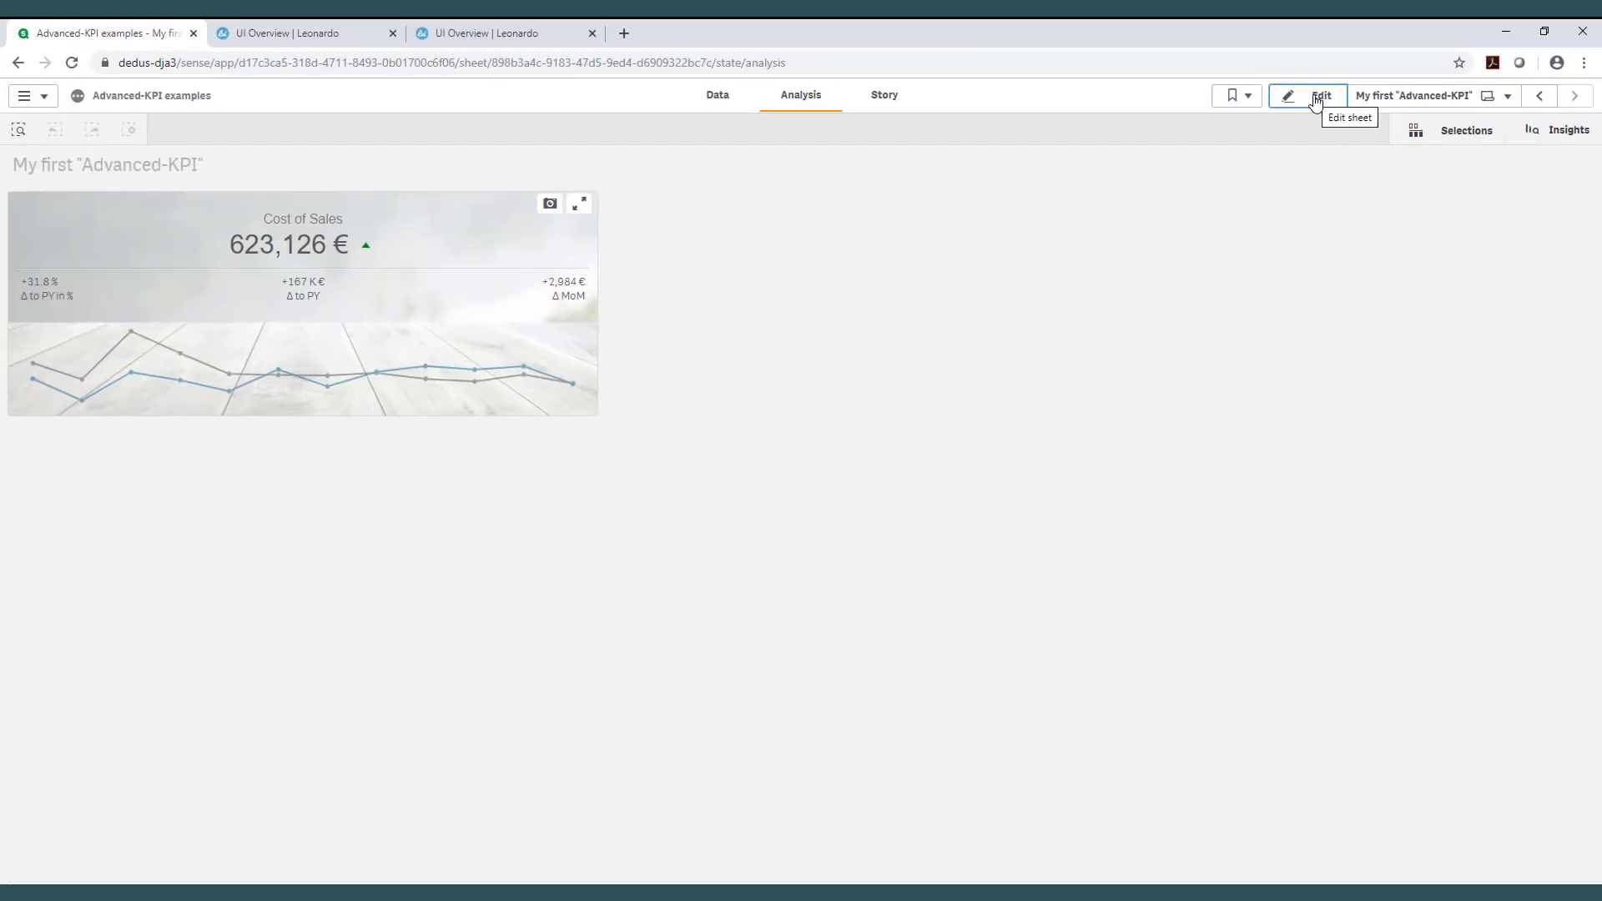